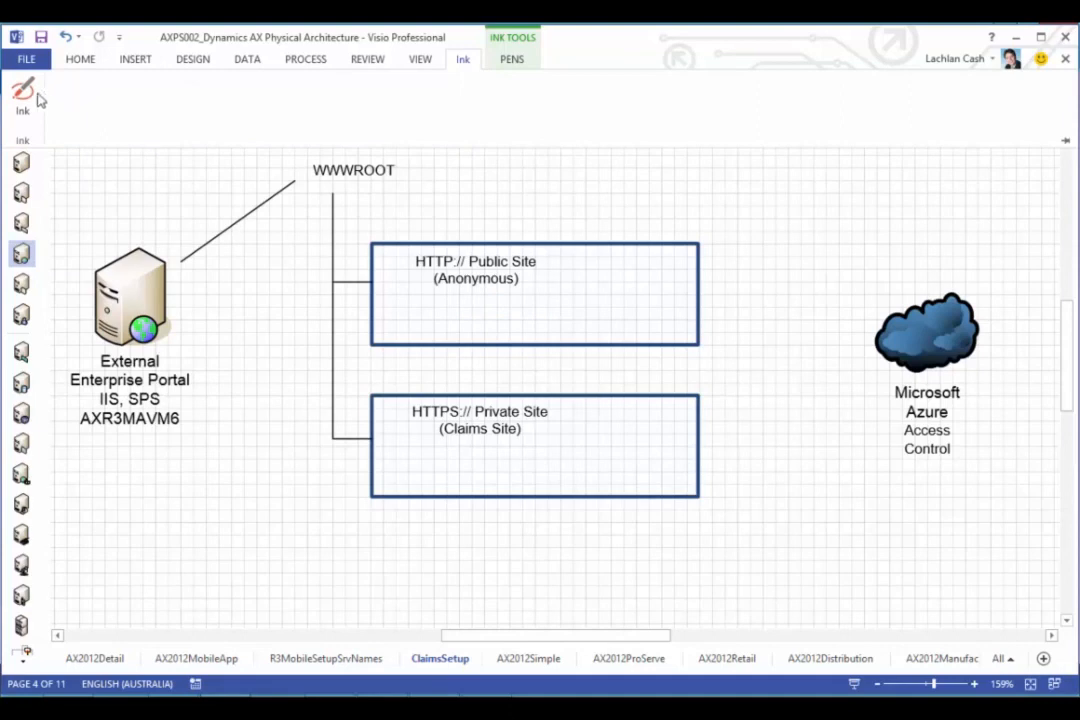
{"action": "left_click", "coordinate": [30, 97]}
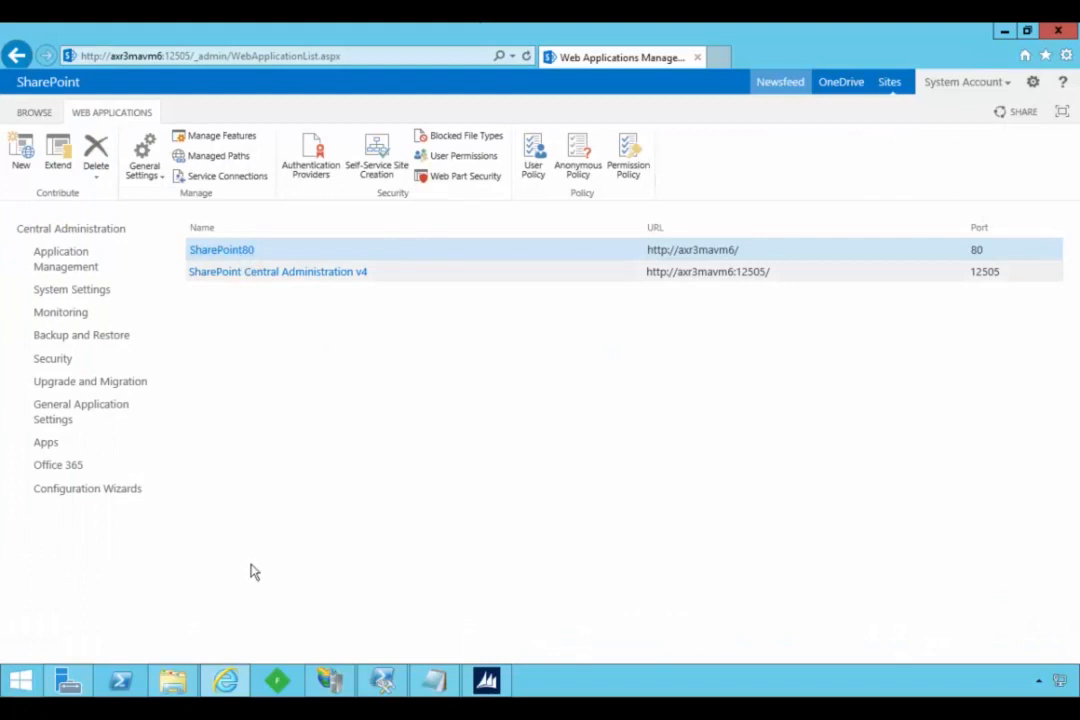
- Open the bookmarked Windows Azure portal in a new browser tab and sign in with the listed Microsoft account
{"action": "left_click", "coordinate": [718, 58]}
{"action": "left_click", "coordinate": [1045, 55]}
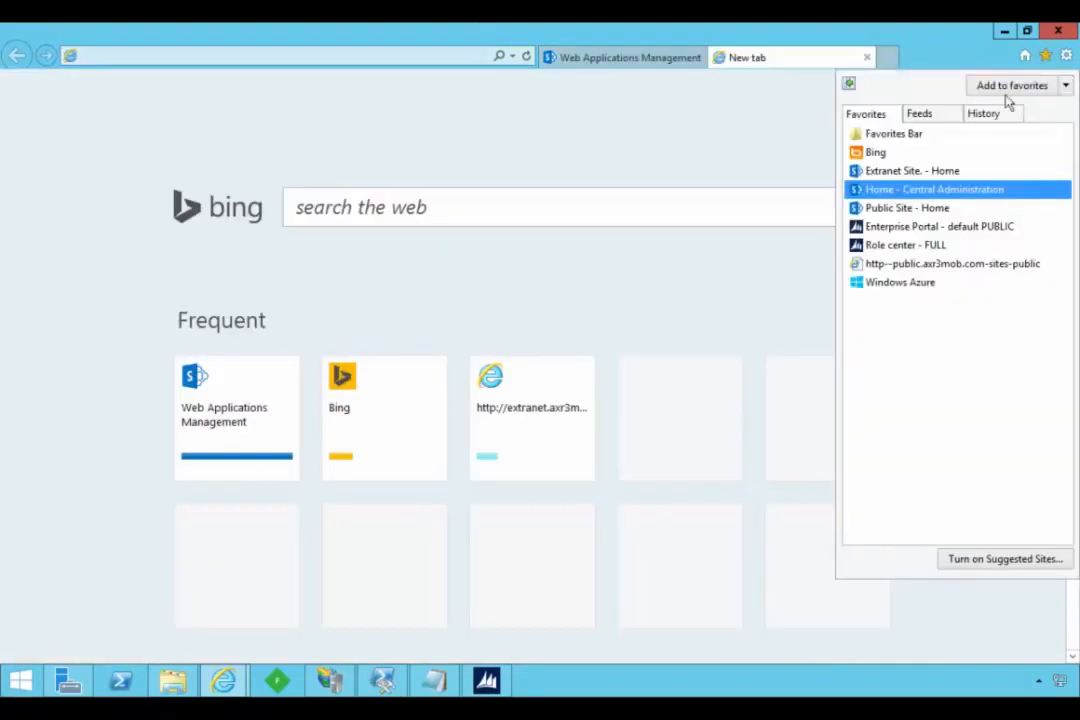
{"action": "left_click", "coordinate": [876, 283]}
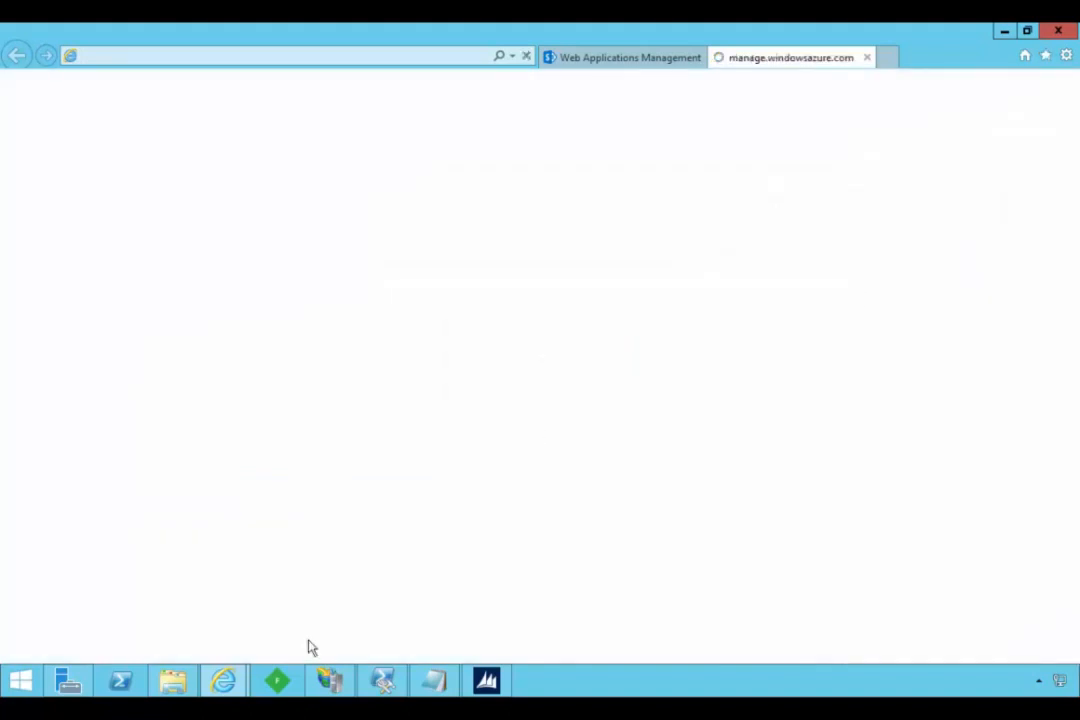
{"action": "mouse_move", "coordinate": [234, 688]}
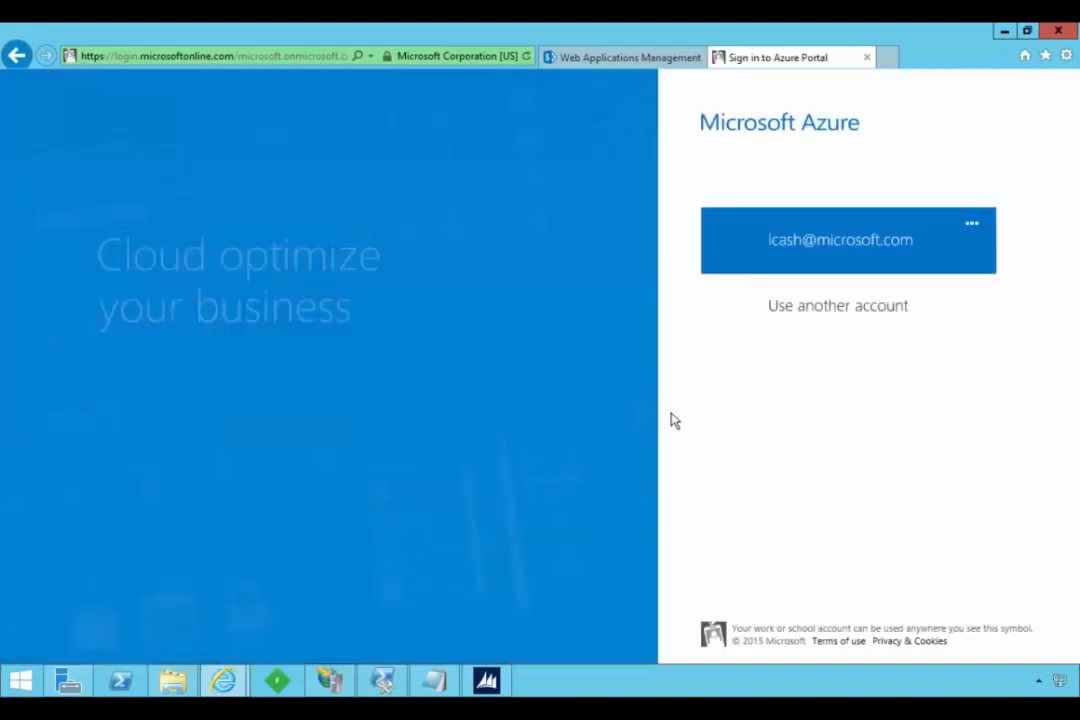
{"action": "left_click", "coordinate": [770, 245]}
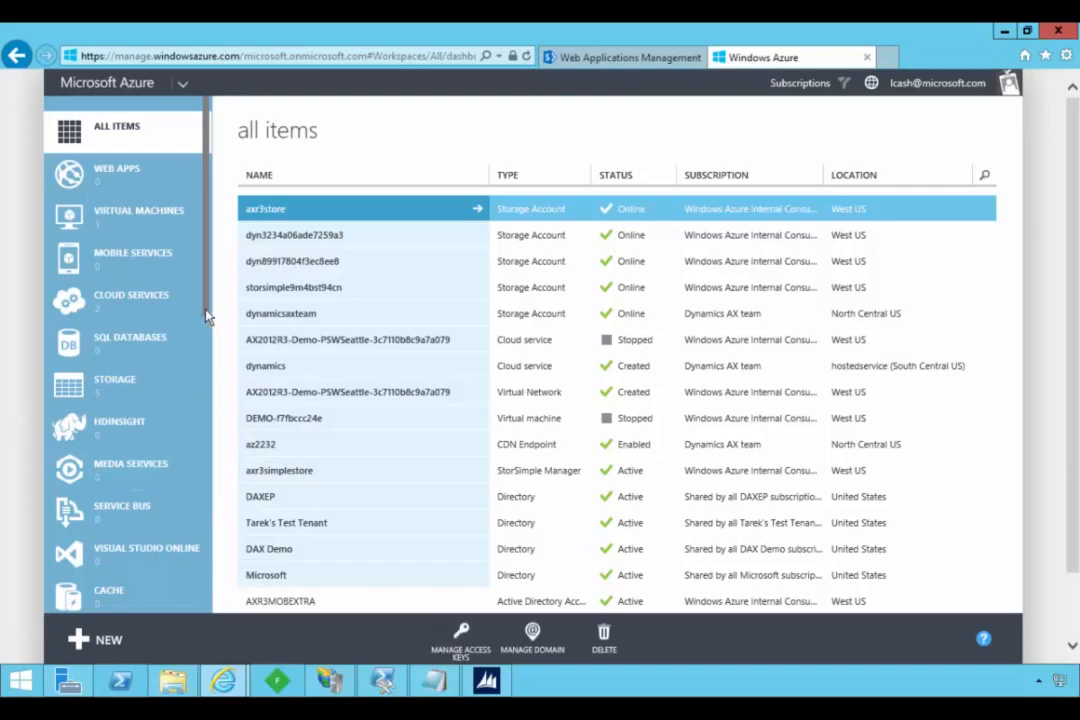
- Show the Access Control namespaces under Active Directory and select the axr3mavm11 namespace
{"action": "scroll", "coordinate": [180, 480], "scroll_direction": "down", "scroll_amount": 10}
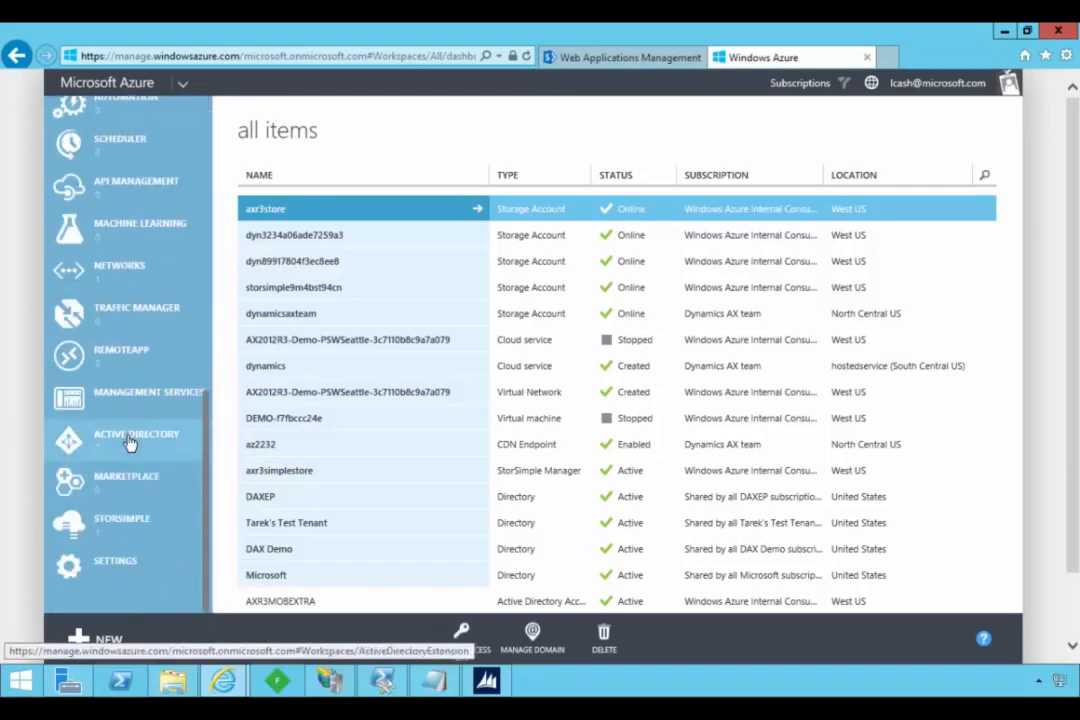
{"action": "left_click", "coordinate": [130, 440]}
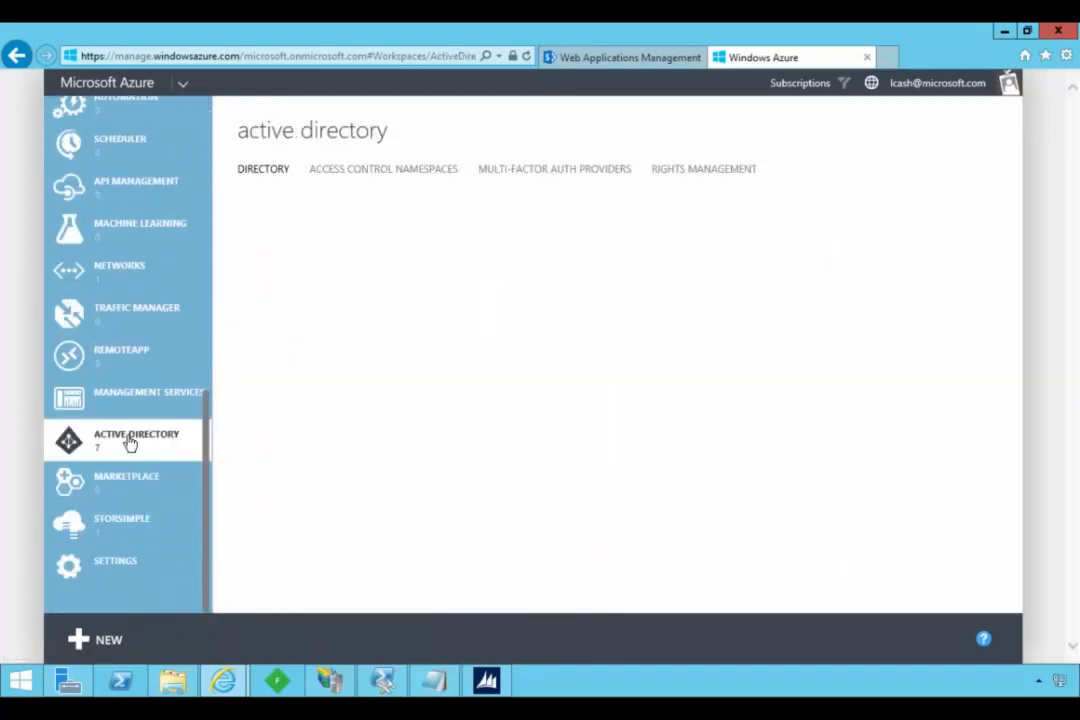
{"action": "left_click", "coordinate": [358, 176]}
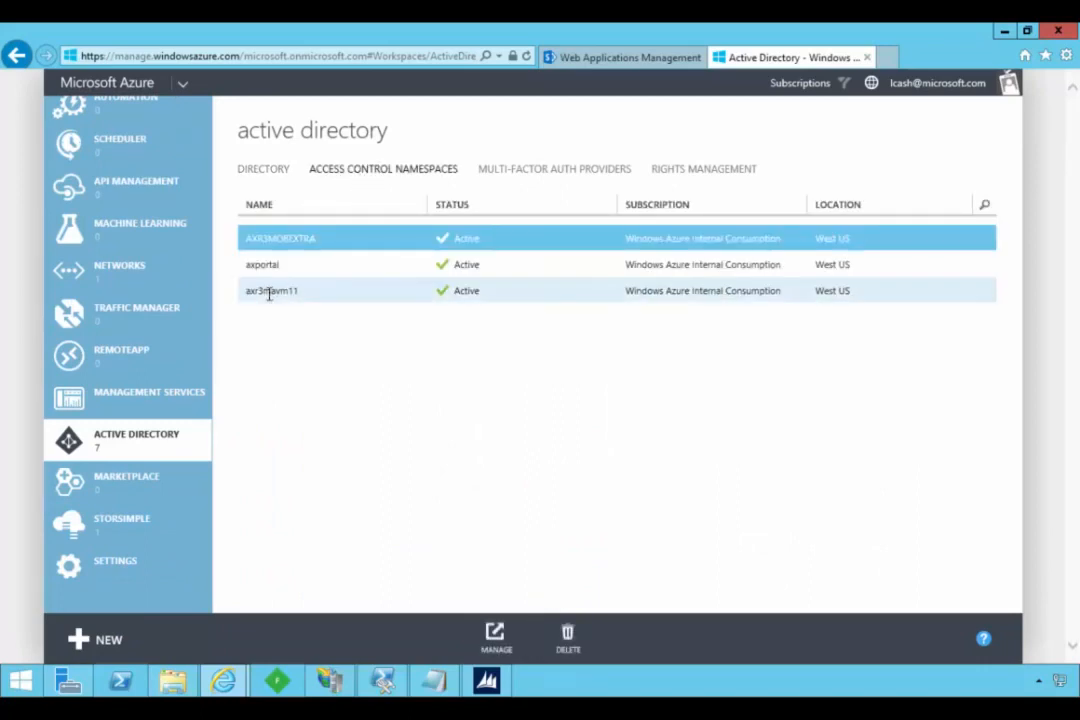
{"action": "left_click", "coordinate": [327, 292]}
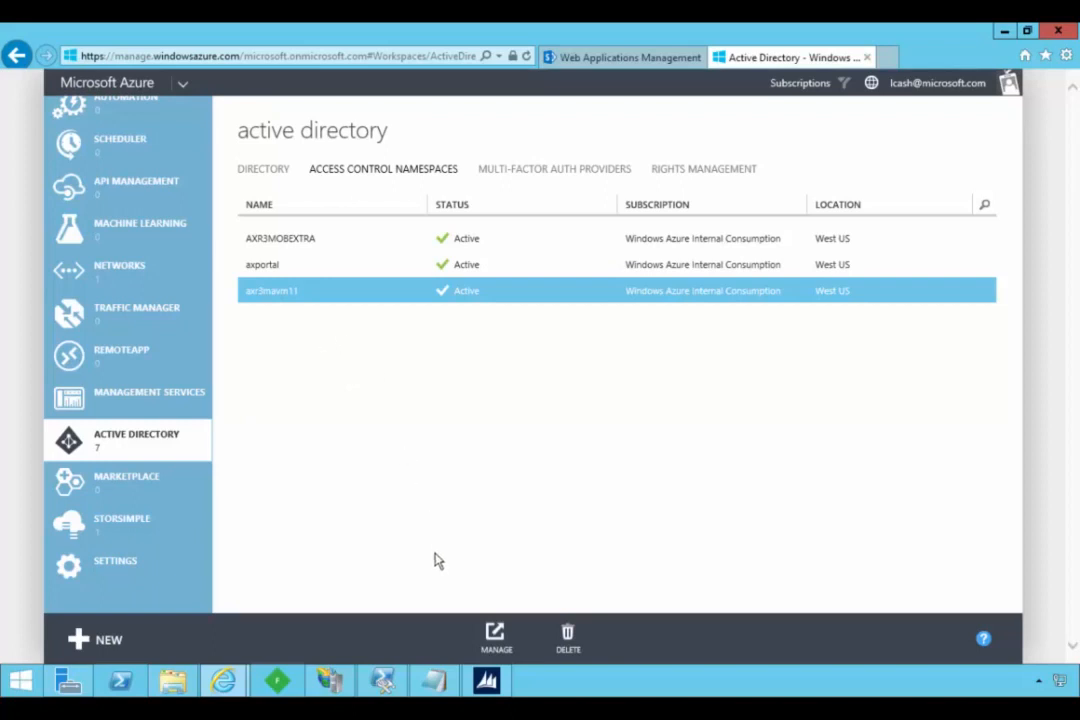
- Start a quick-create Access Control namespace and name it axr3mavm6
{"action": "left_click", "coordinate": [108, 643]}
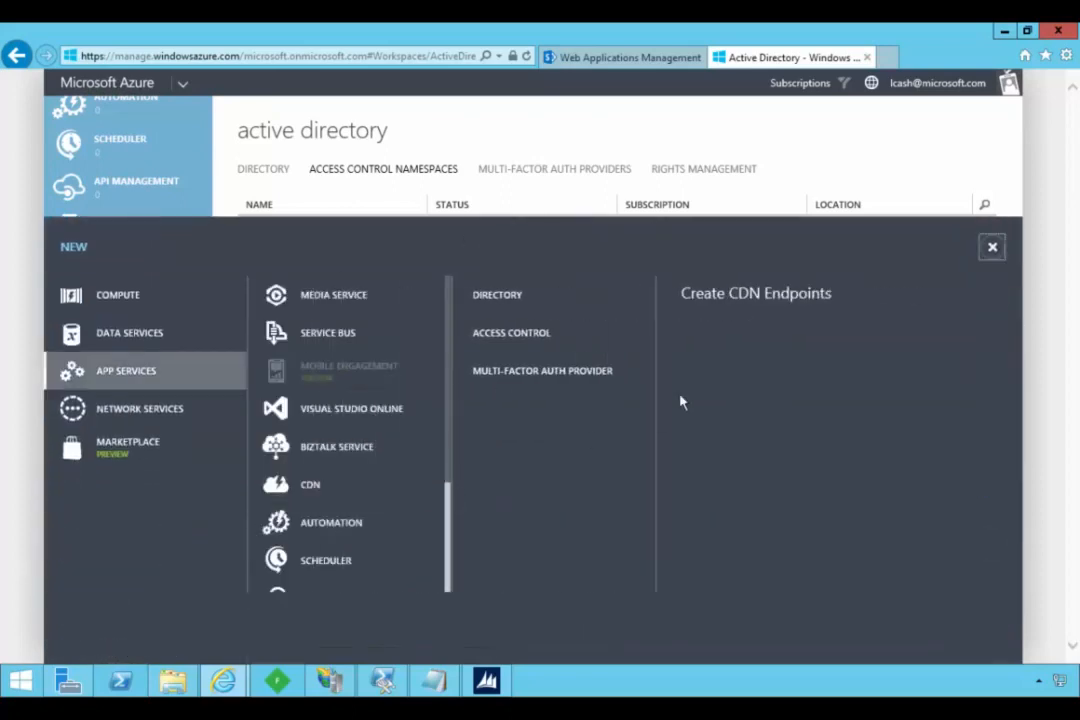
{"action": "left_click", "coordinate": [549, 342]}
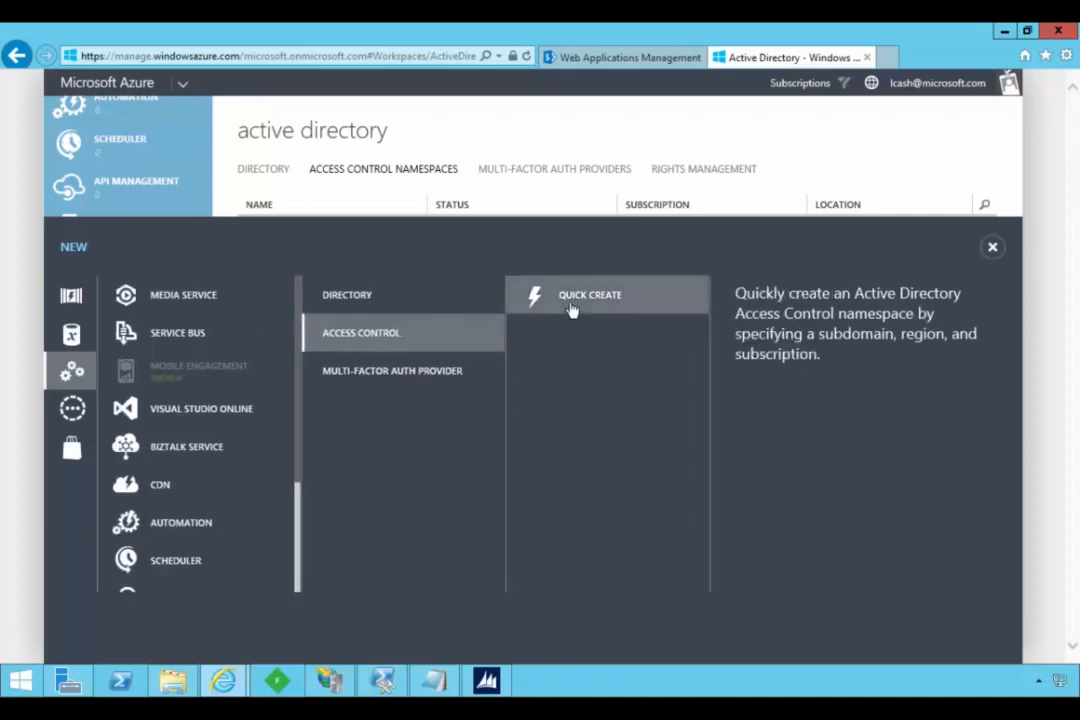
{"action": "left_click", "coordinate": [572, 311]}
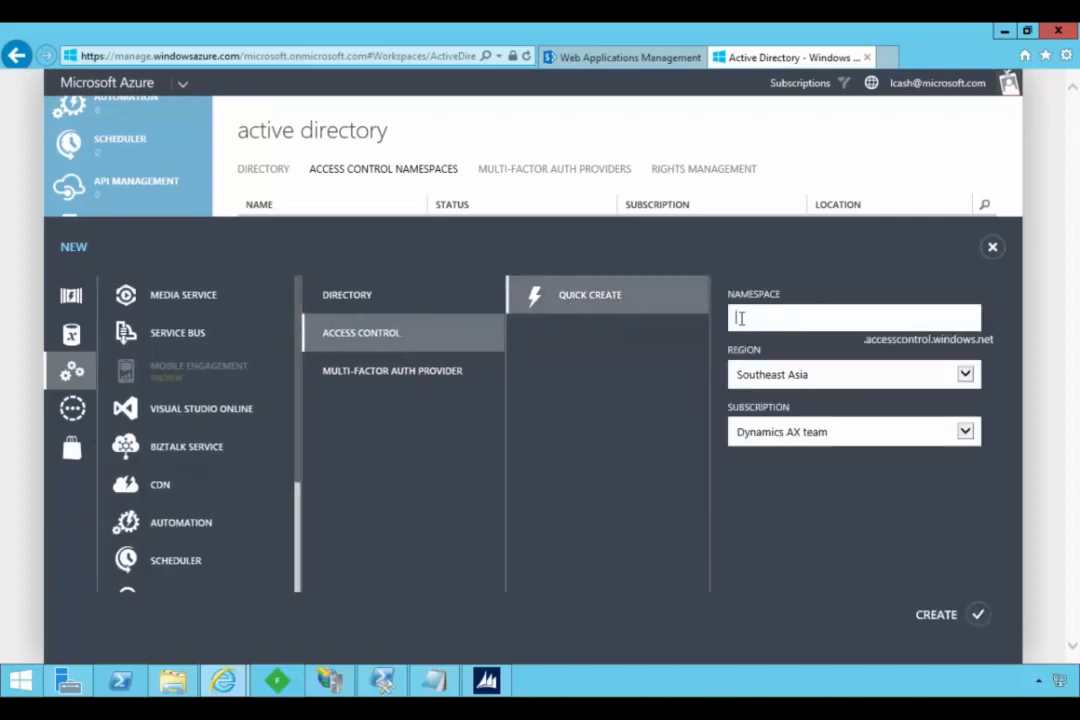
{"action": "type", "text": "ax"}
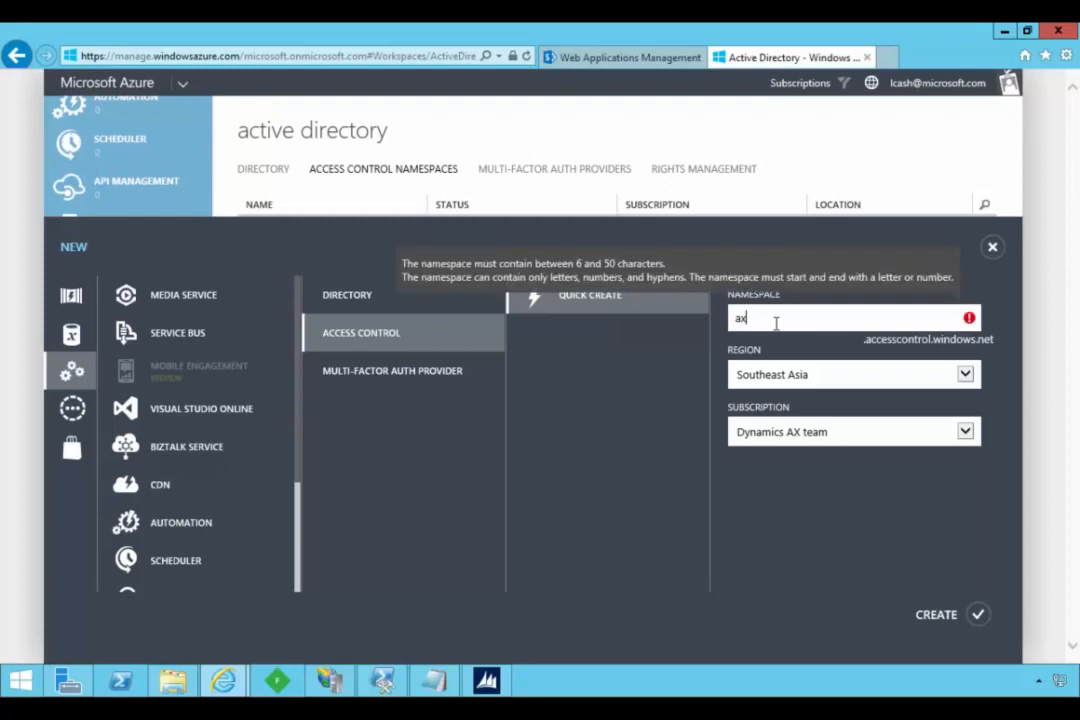
{"action": "type", "text": "r3ma"}
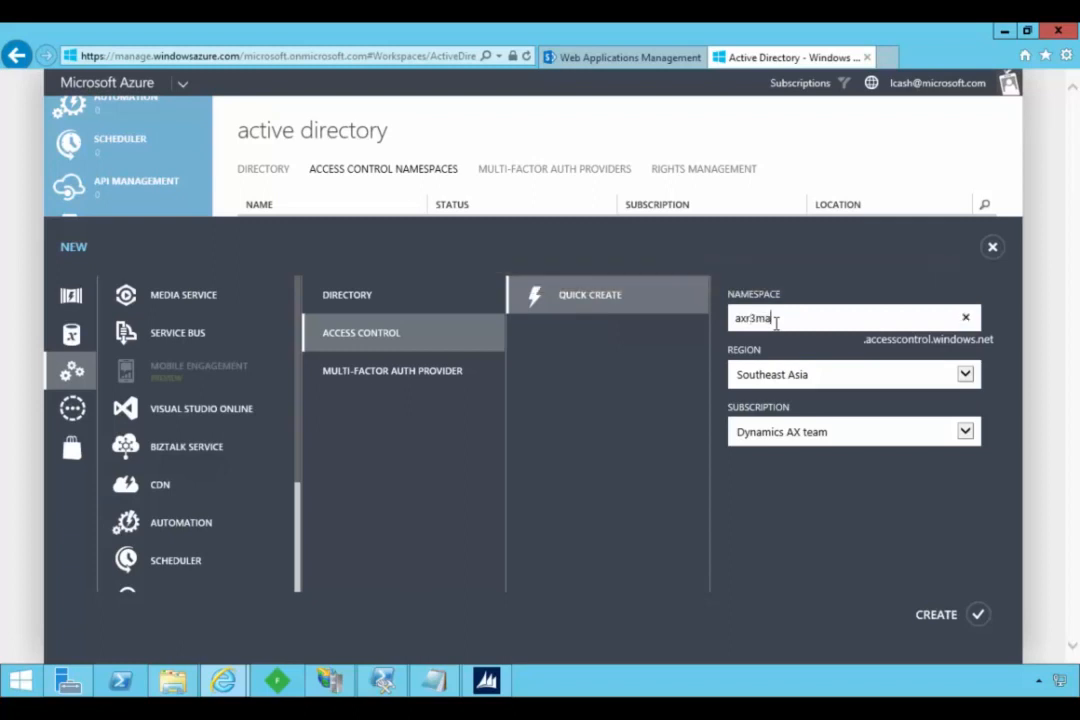
{"action": "type", "text": "vm6"}
- Set the namespace's region to West US and its subscription to Windows Azure Internal Consumption, and create it
{"action": "left_click", "coordinate": [965, 374]}
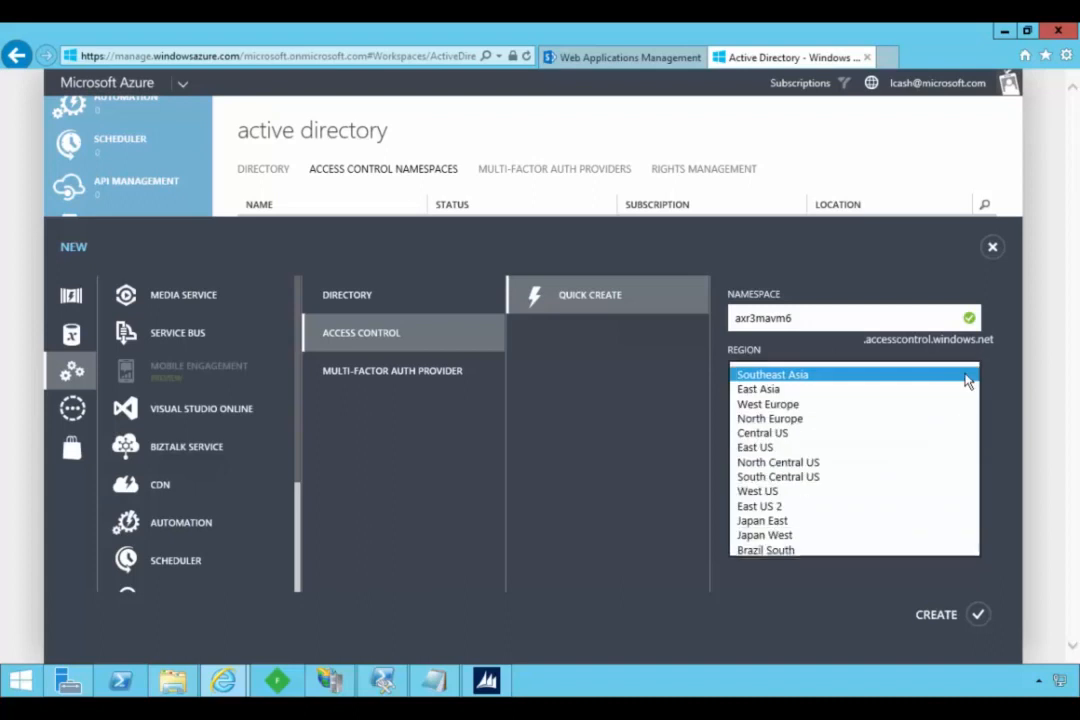
{"action": "left_click", "coordinate": [790, 491]}
{"action": "left_click", "coordinate": [797, 438]}
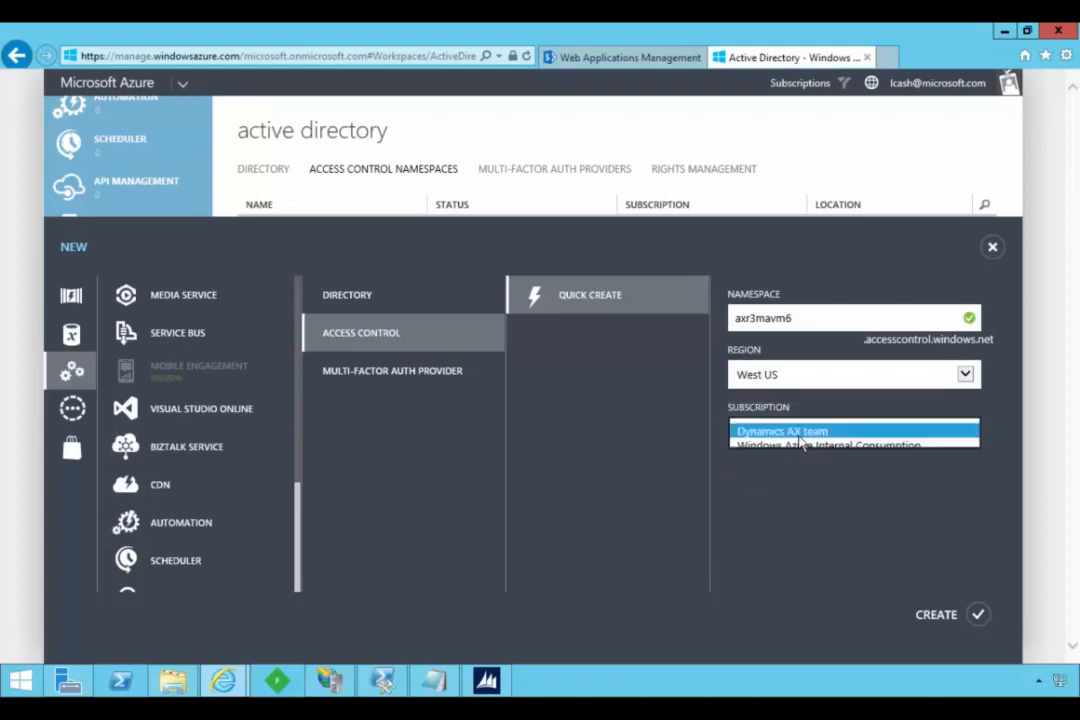
{"action": "left_click", "coordinate": [800, 447]}
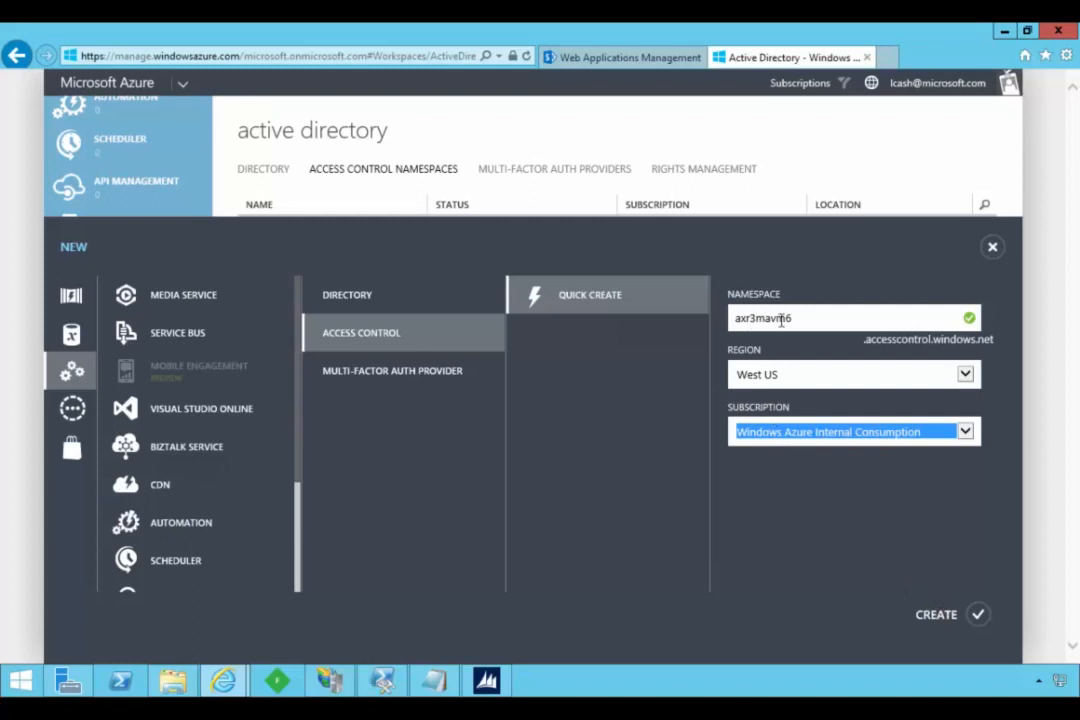
{"action": "left_click", "coordinate": [925, 613]}
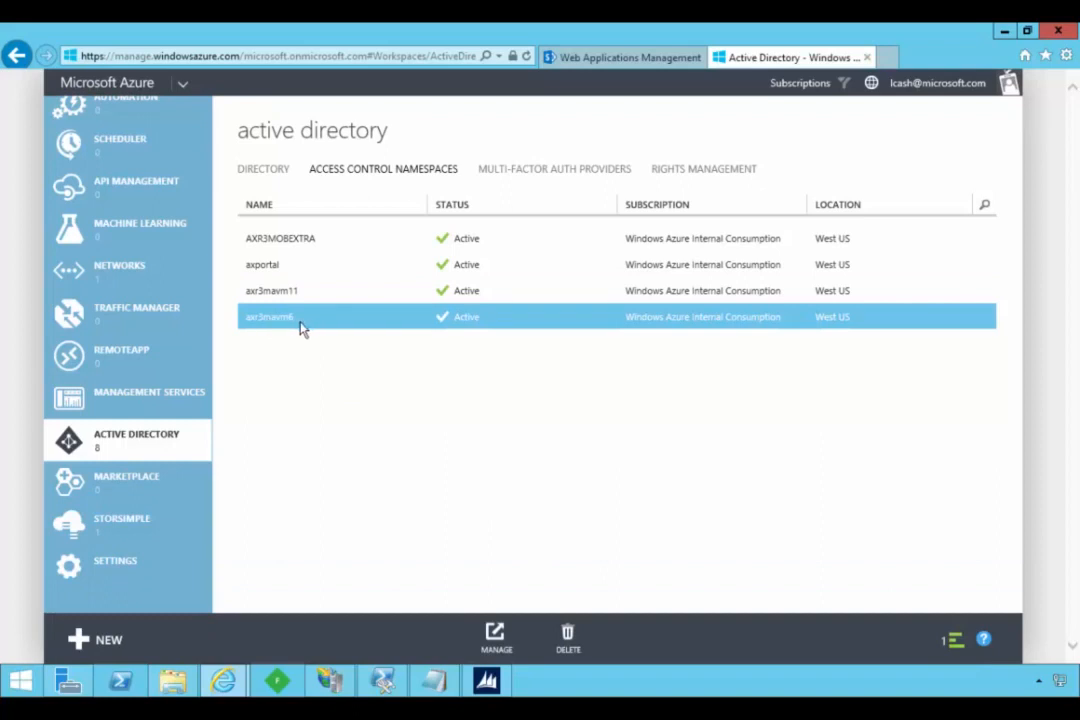
- Open the management site of the axr3mavm6 namespace and review its identity providers, relying party applications, and certificates and keys
{"action": "left_click", "coordinate": [494, 637]}
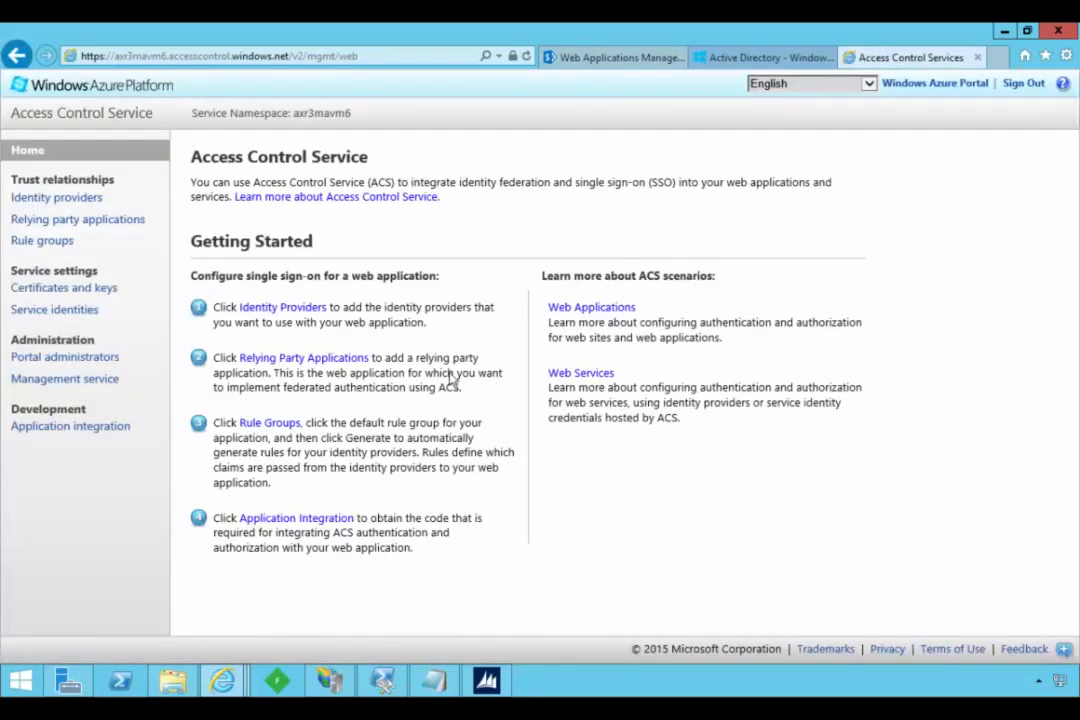
{"action": "left_click", "coordinate": [72, 205]}
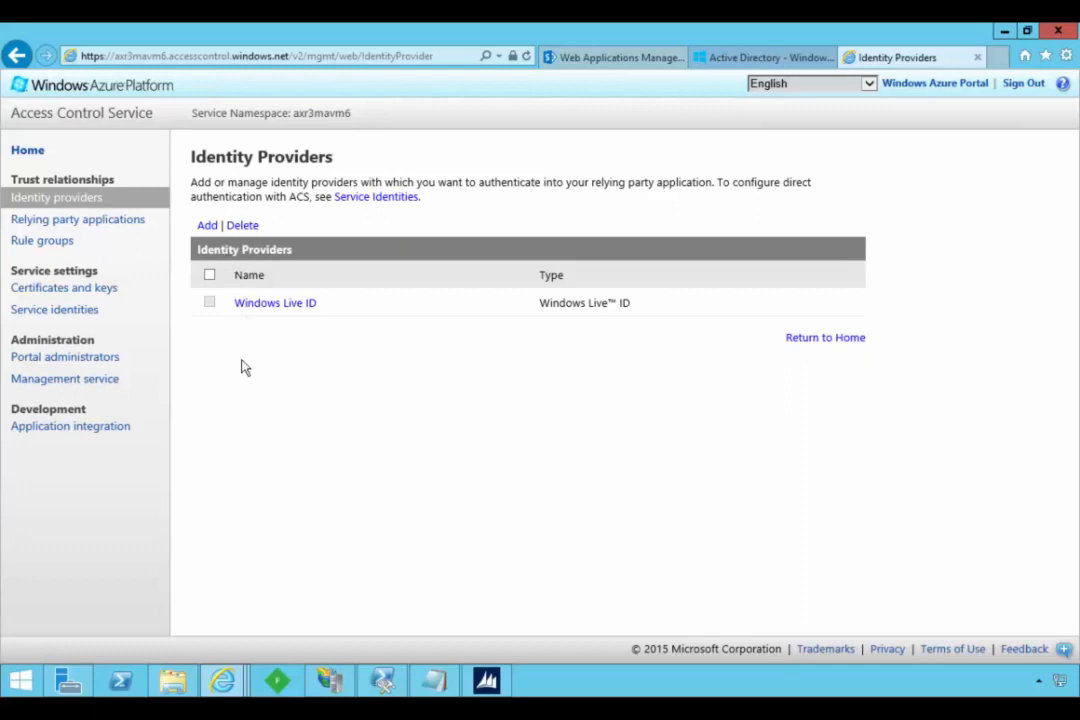
{"action": "left_click", "coordinate": [88, 221]}
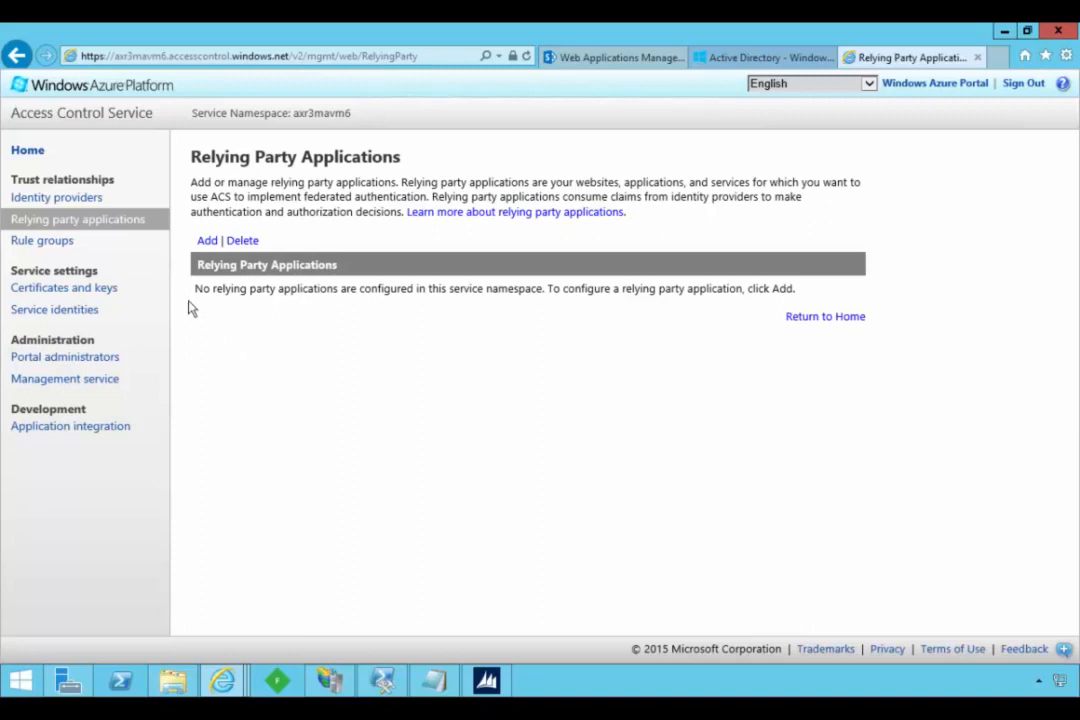
{"action": "left_click", "coordinate": [80, 289]}
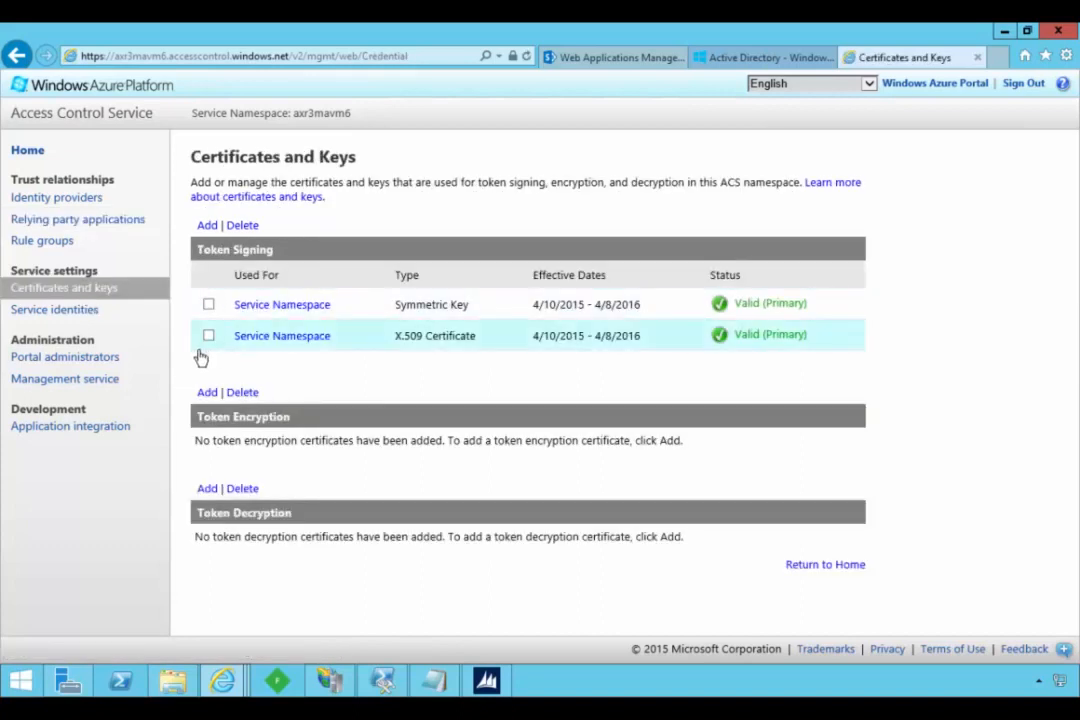
{"action": "mouse_move", "coordinate": [201, 358]}
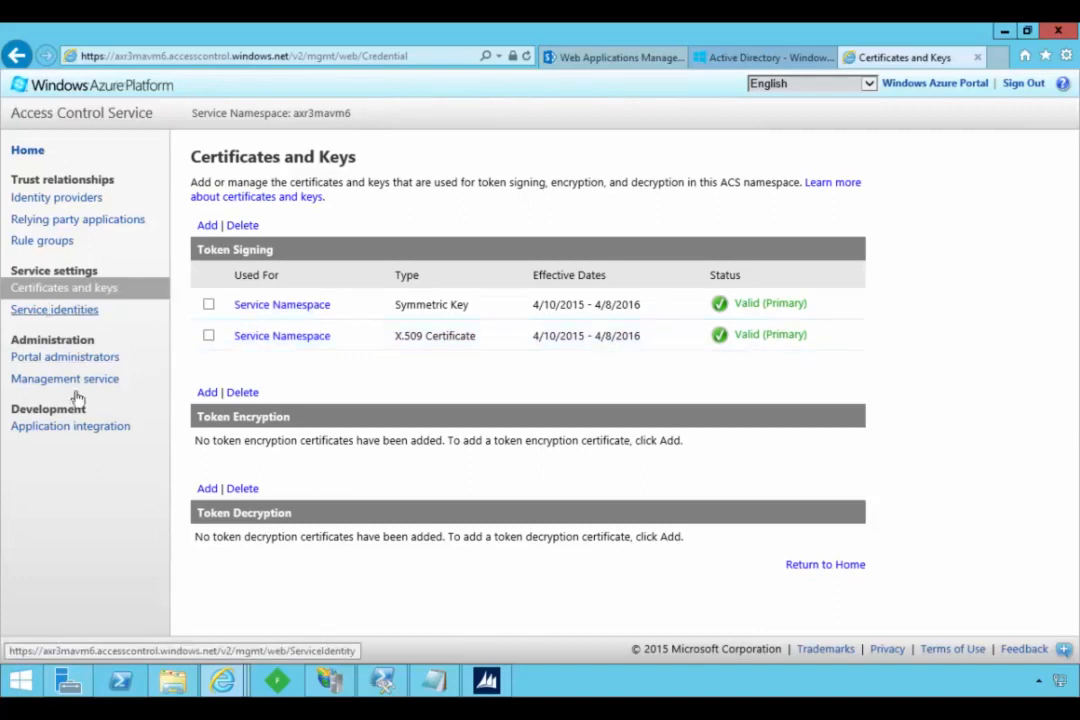
- Start adding a relying party application and name it "Unsolicited sign-in"
{"action": "left_click", "coordinate": [78, 220]}
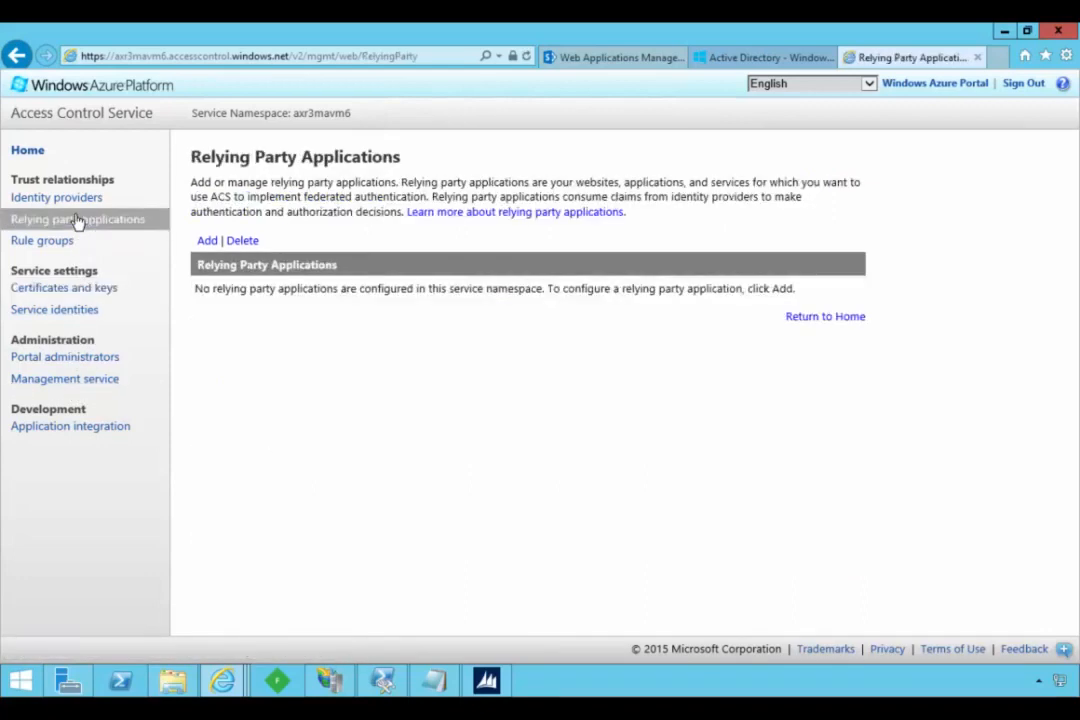
{"action": "left_click", "coordinate": [203, 242]}
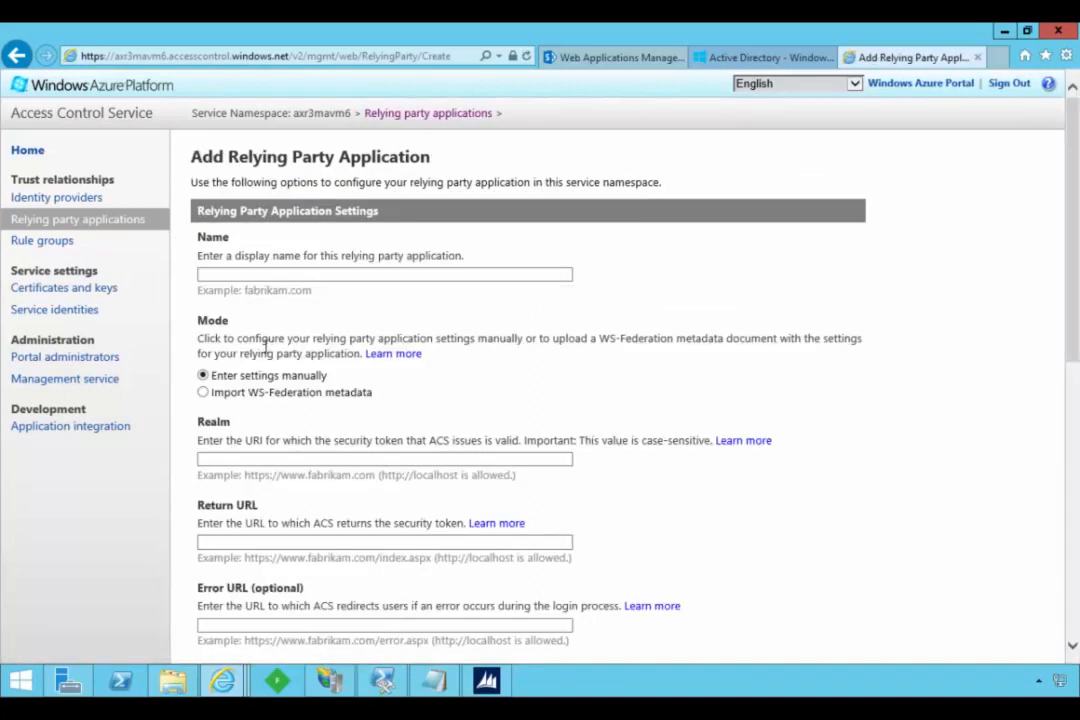
{"action": "left_click", "coordinate": [258, 272]}
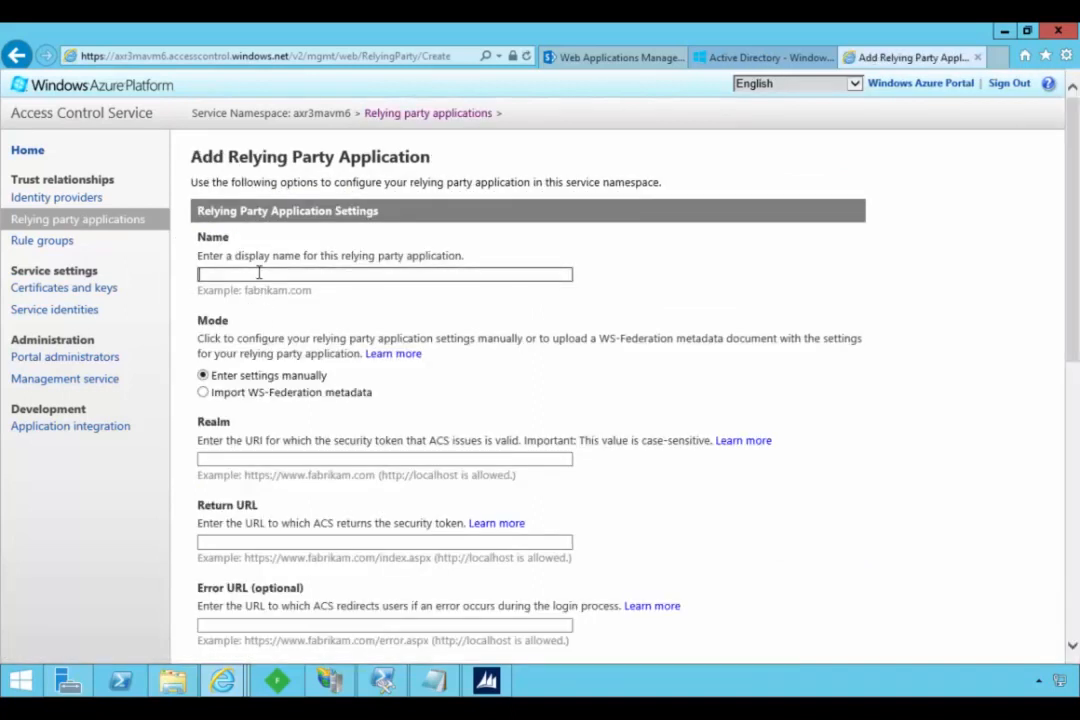
{"action": "type", "text": "Un"}
{"action": "type", "text": "Sign"}
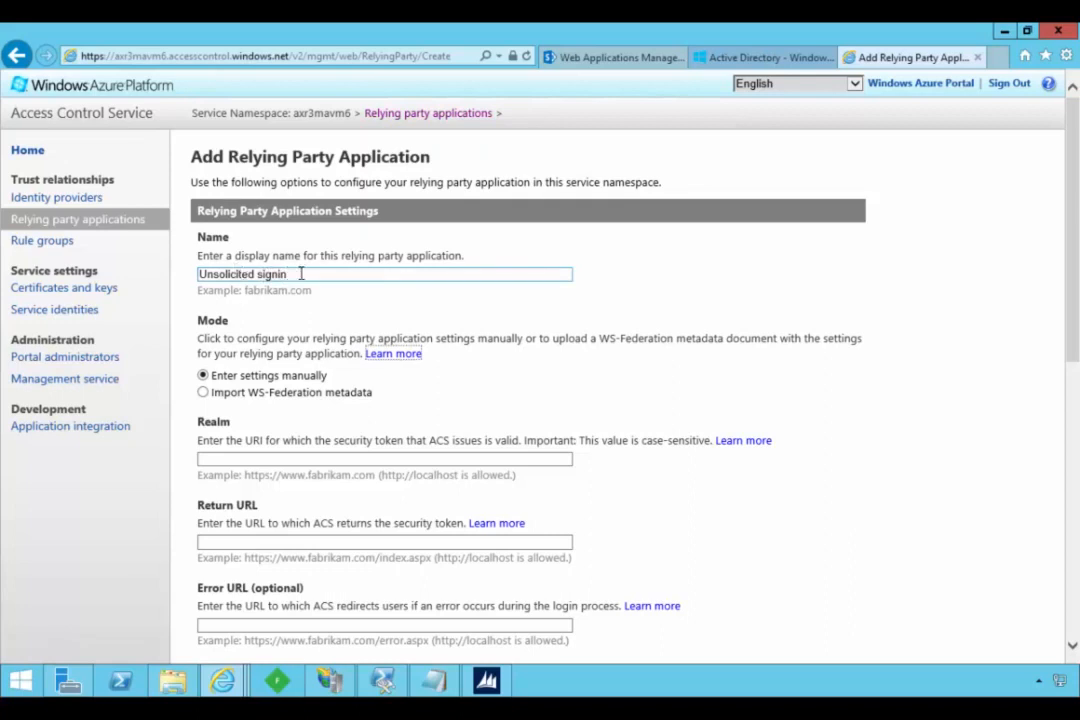
{"action": "left_click", "coordinate": [278, 272]}
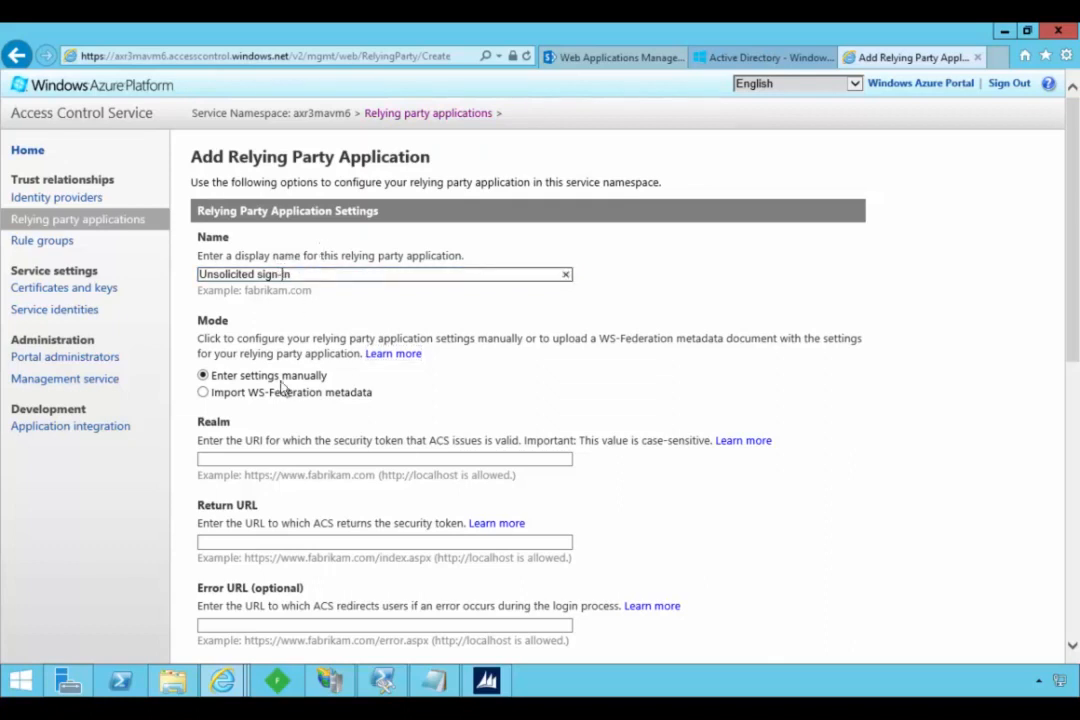
{"action": "left_click", "coordinate": [239, 455]}
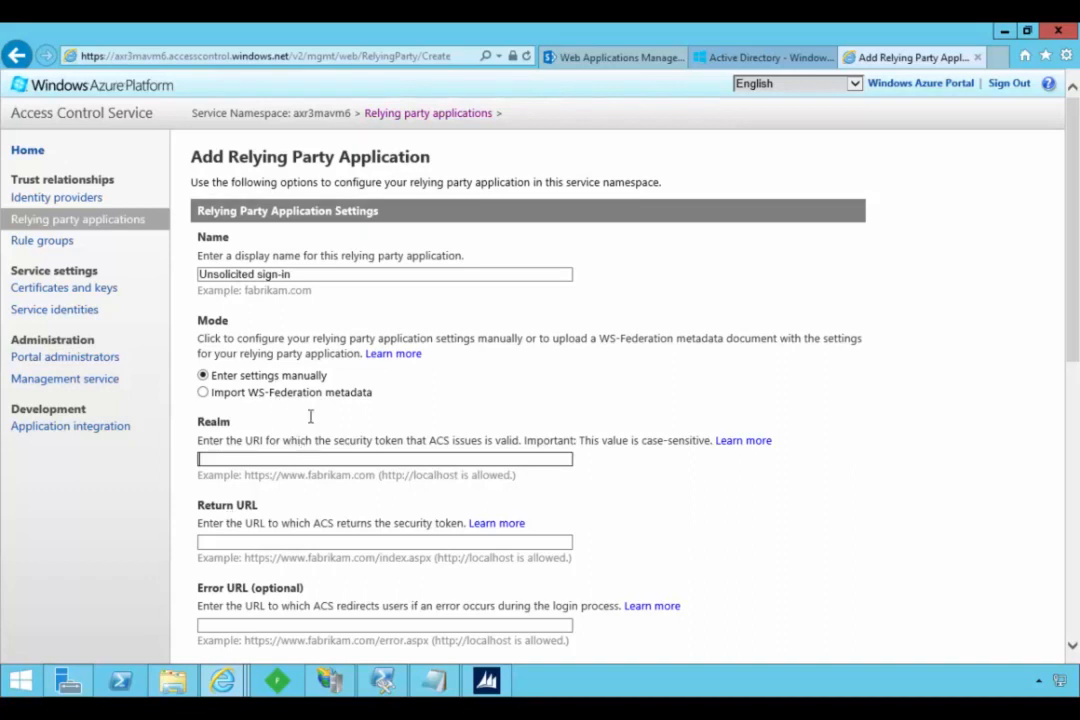
- Switch to the remote desktop's public Enterprise Portal site and examine the signup redirection notice in the Vendor portal
{"action": "mouse_move", "coordinate": [383, 680]}
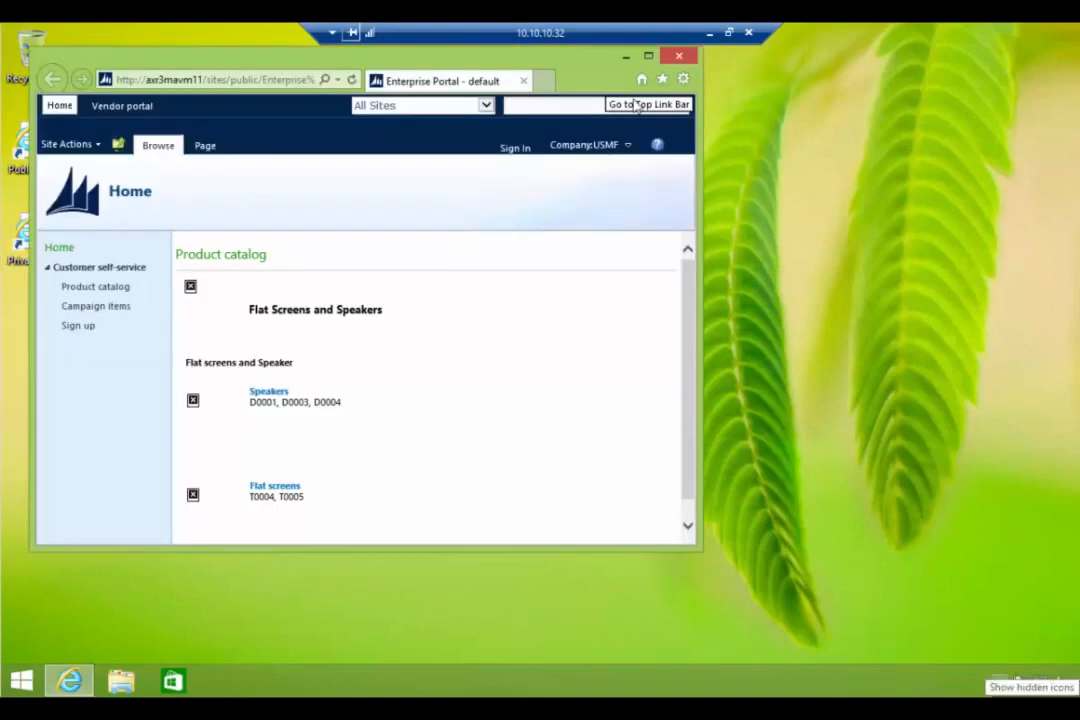
{"action": "left_click", "coordinate": [647, 58]}
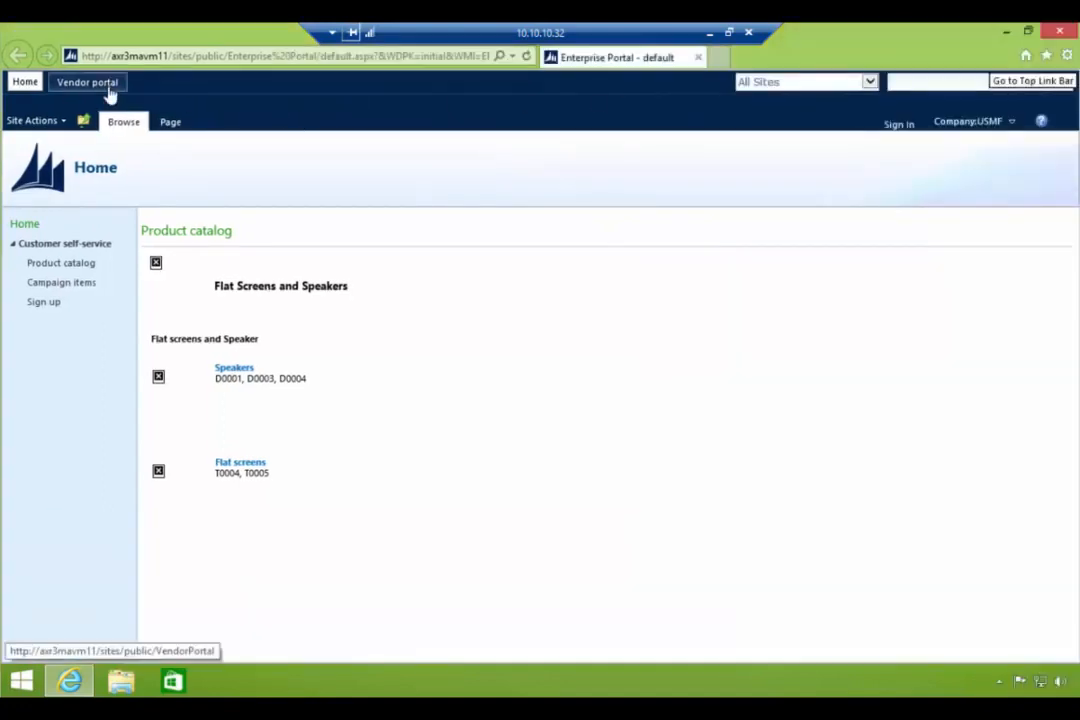
{"action": "left_click", "coordinate": [105, 85]}
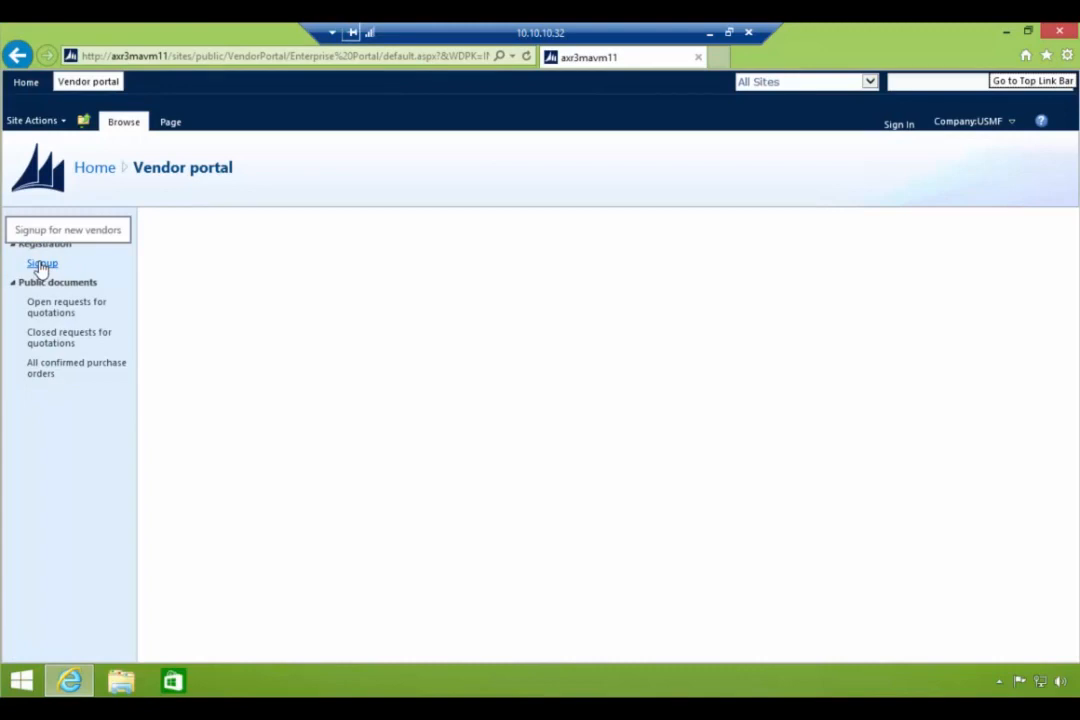
{"action": "left_click", "coordinate": [41, 265]}
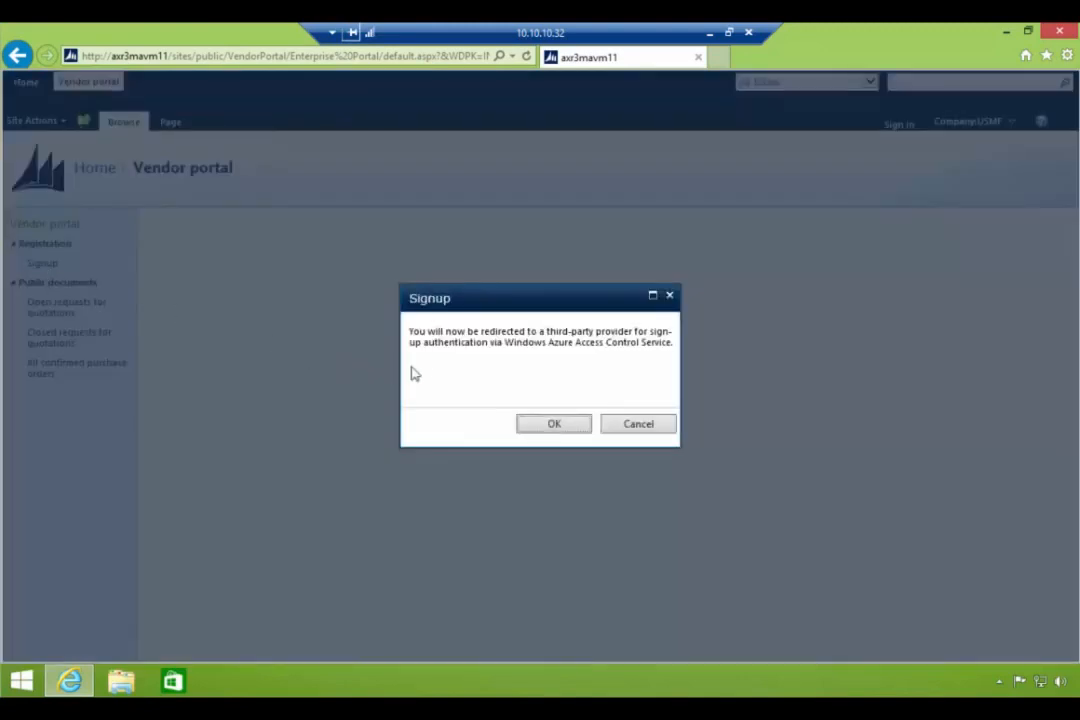
{"action": "left_click_drag", "start_coordinate": [504, 343], "coordinate": [670, 343]}
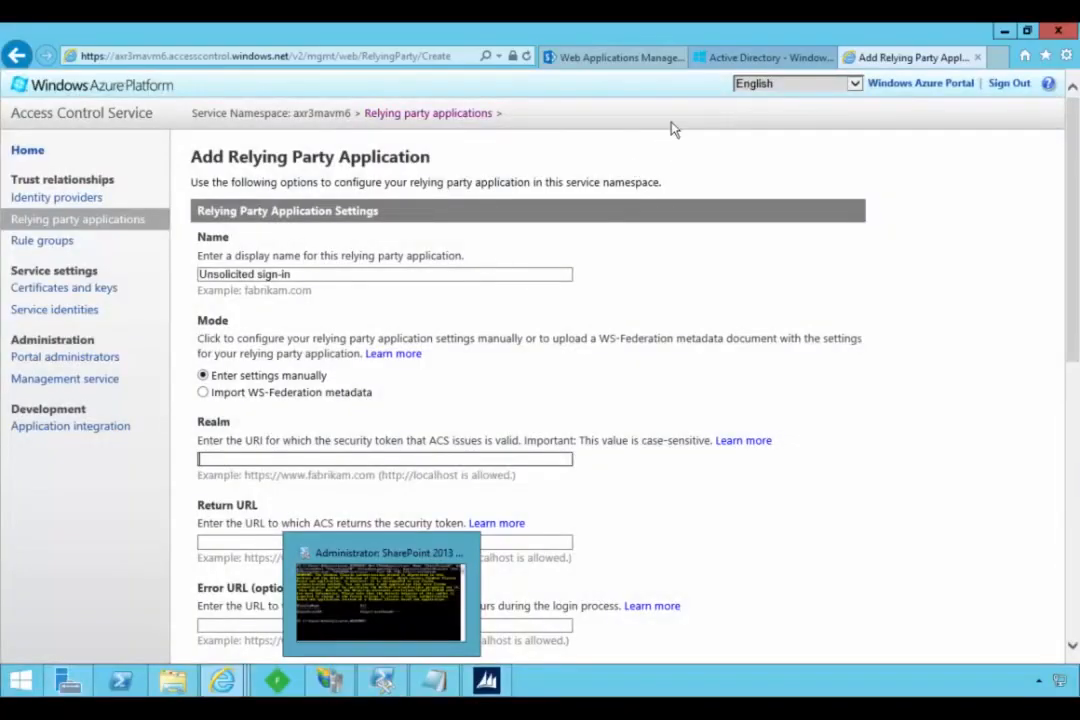
- Open the management site of the axr3mavm11 namespace and view its "Unsolicited vendor signup" relying party application
{"action": "left_click", "coordinate": [716, 60]}
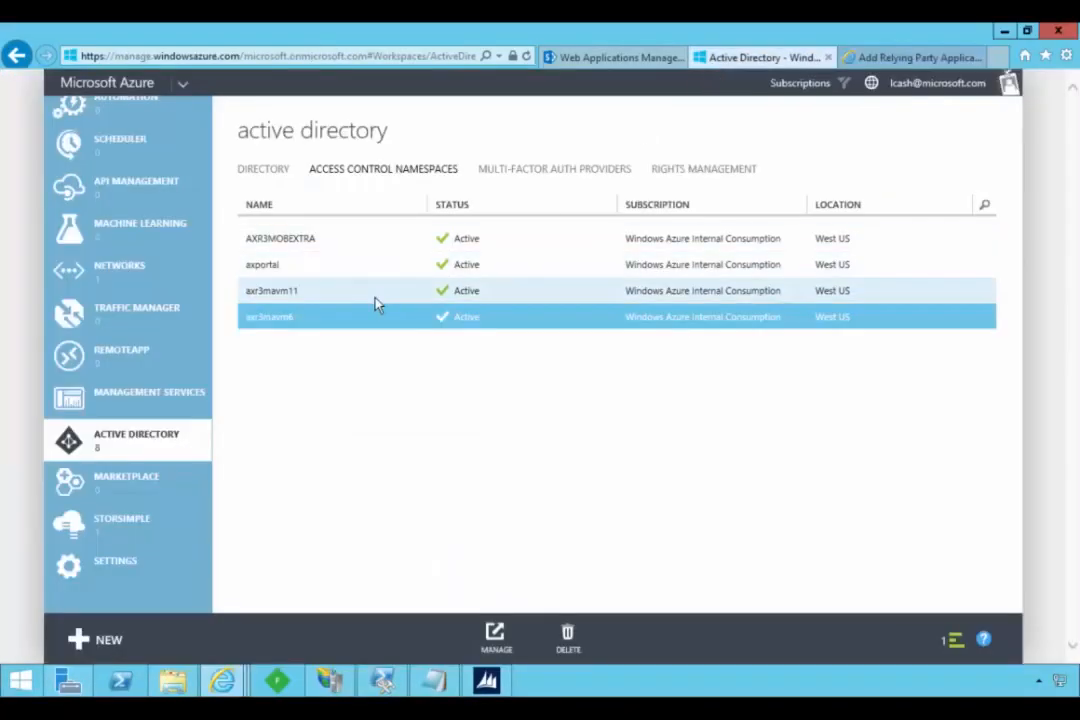
{"action": "left_click", "coordinate": [337, 298]}
{"action": "left_click", "coordinate": [495, 635]}
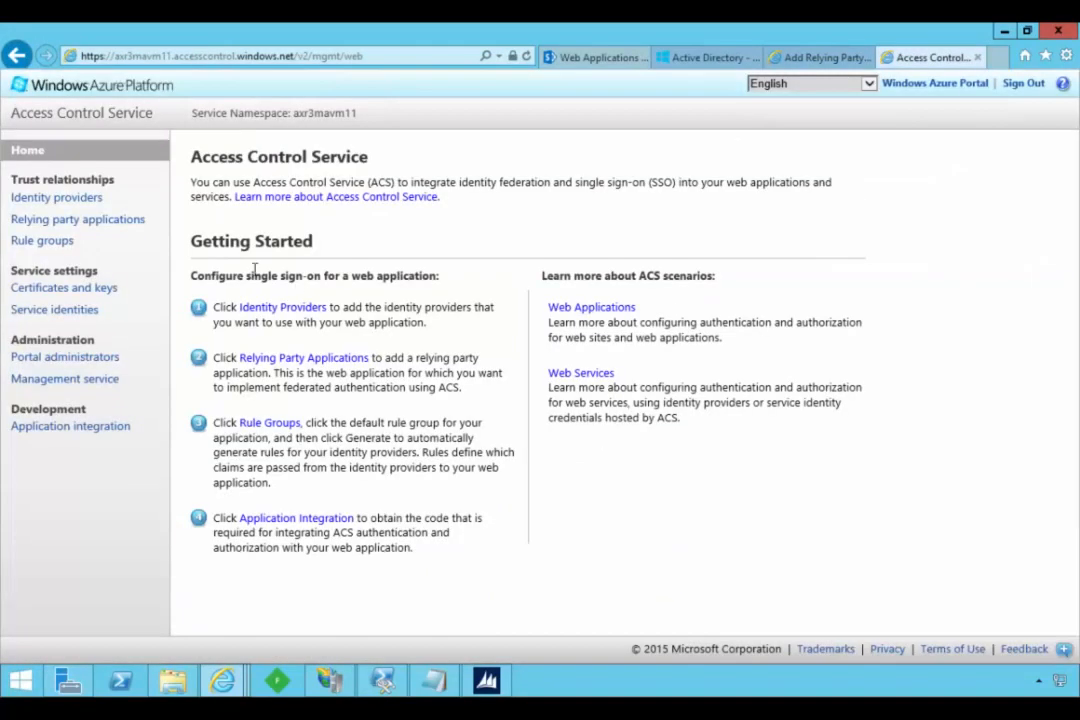
{"action": "left_click", "coordinate": [80, 220]}
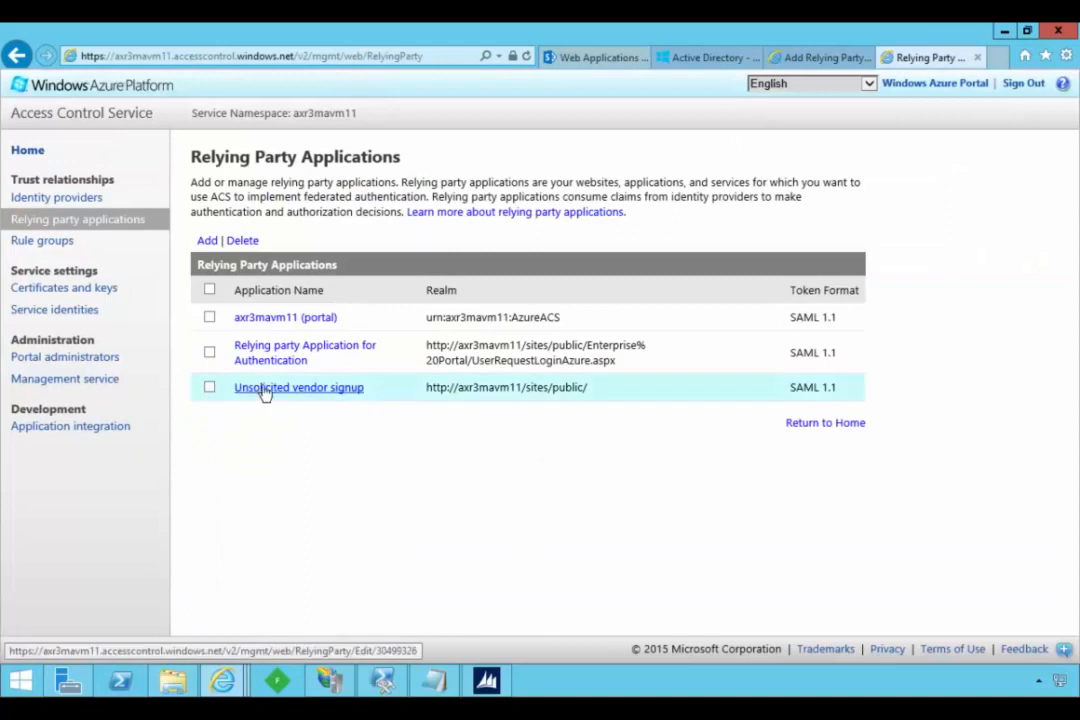
{"action": "left_click", "coordinate": [265, 390]}
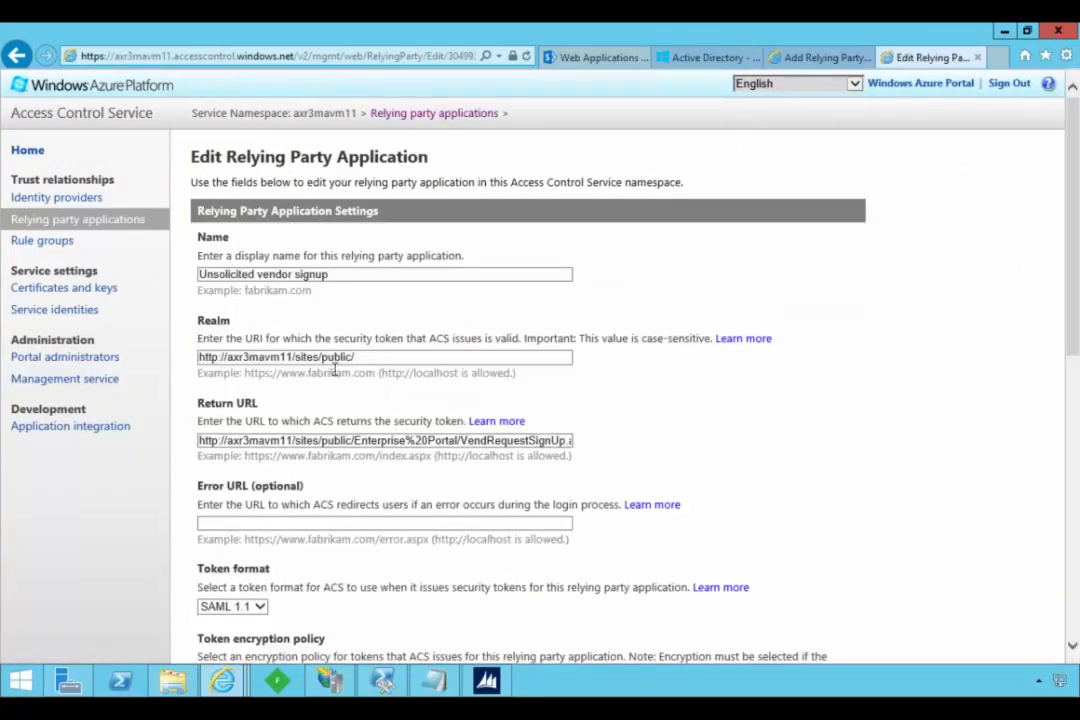
{"action": "left_click_drag", "start_coordinate": [357, 357], "coordinate": [207, 372]}
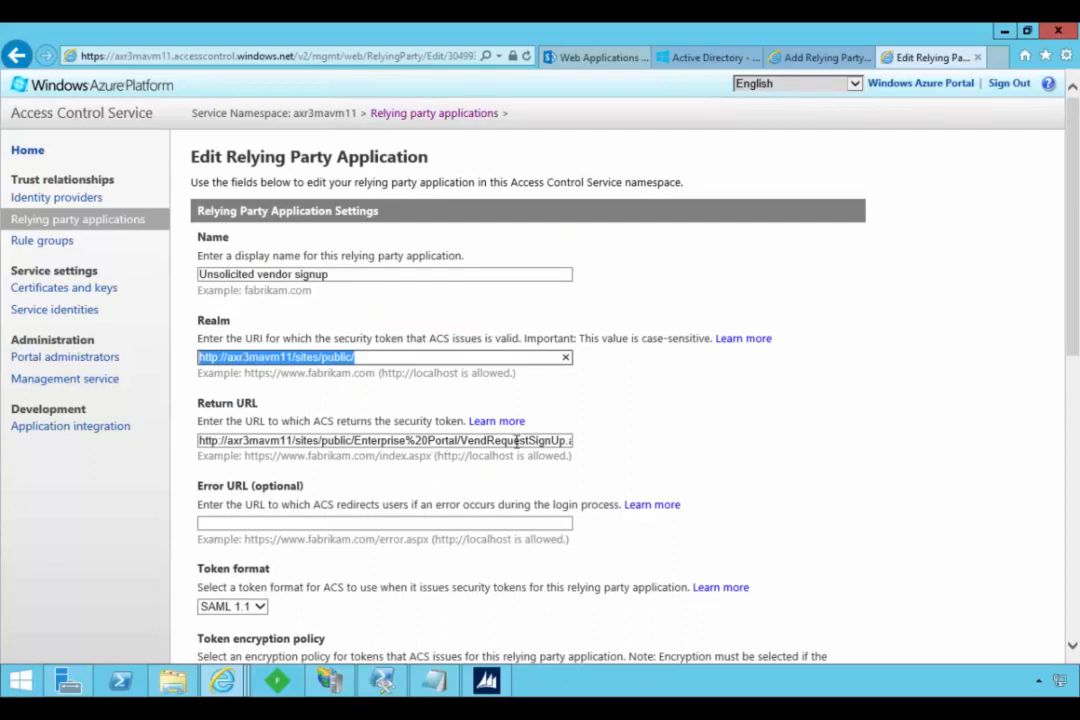
{"action": "left_click_drag", "start_coordinate": [390, 354], "coordinate": [196, 357]}
{"action": "key", "text": "ctrl+c"}
{"action": "left_click", "coordinate": [815, 57]}
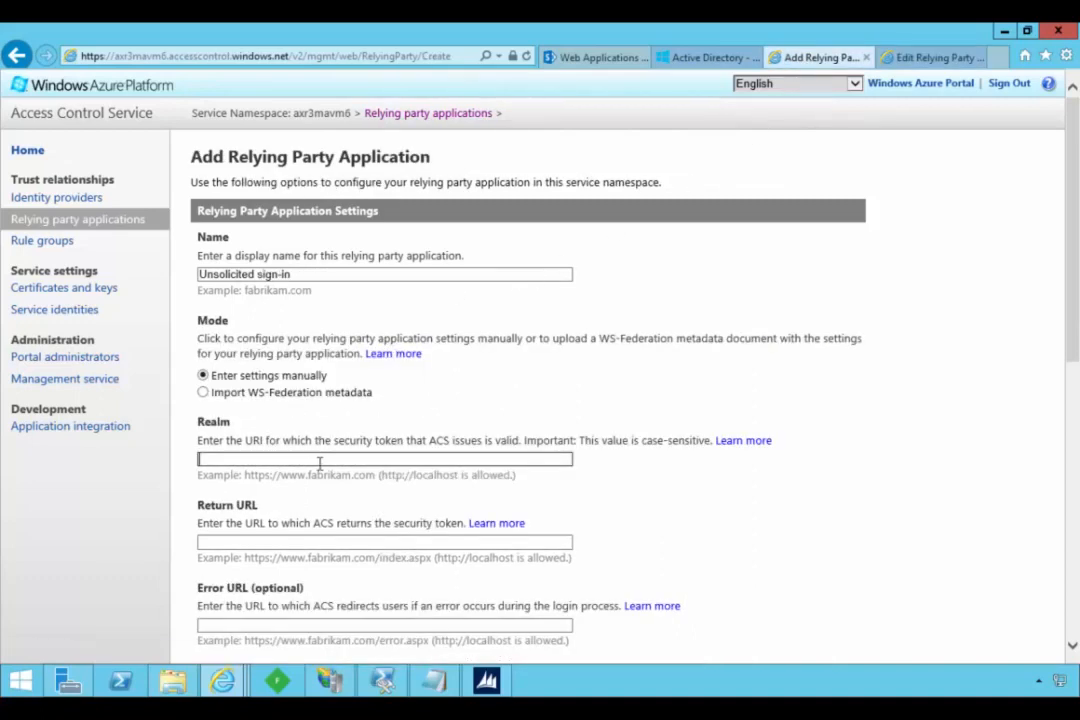
{"action": "key", "text": "ctrl+v"}
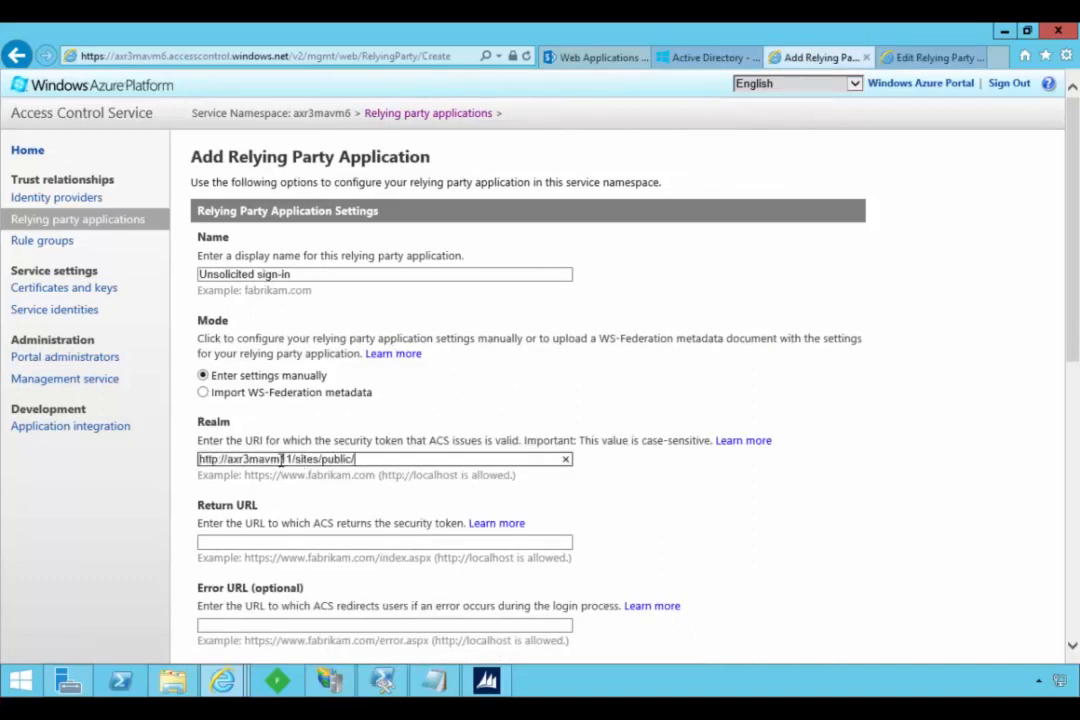
{"action": "key", "text": "Delete"}
{"action": "key", "text": "Delete"}
{"action": "type", "text": "6"}
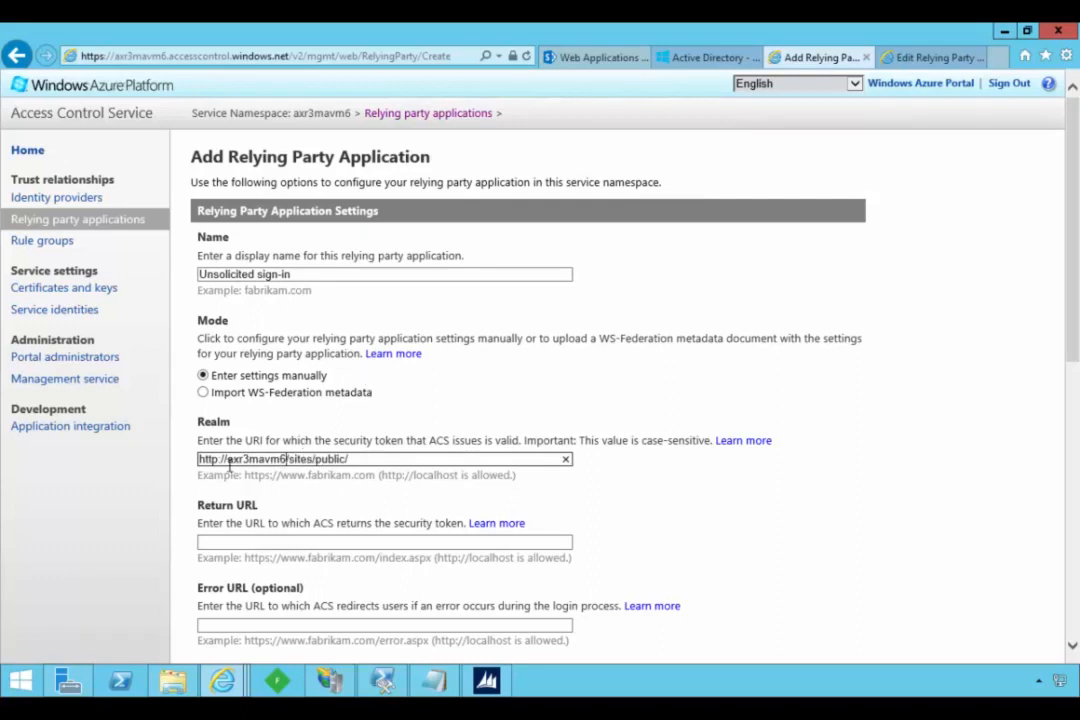
{"action": "left_click_drag", "start_coordinate": [226, 459], "coordinate": [160, 462]}
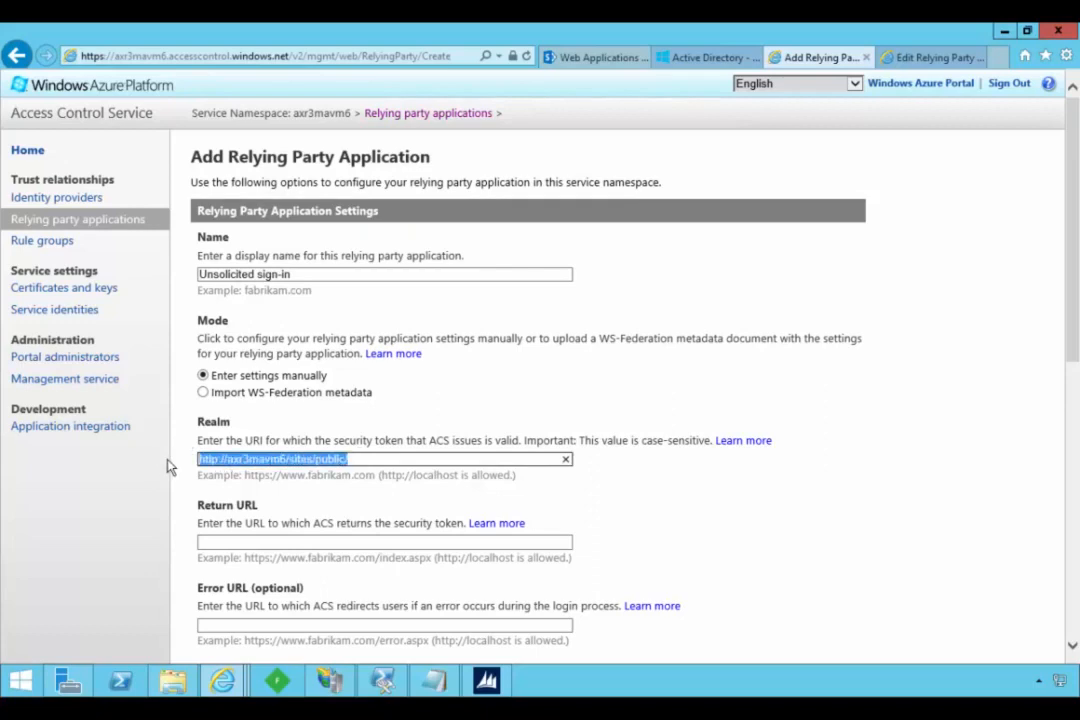
{"action": "left_click", "coordinate": [930, 58]}
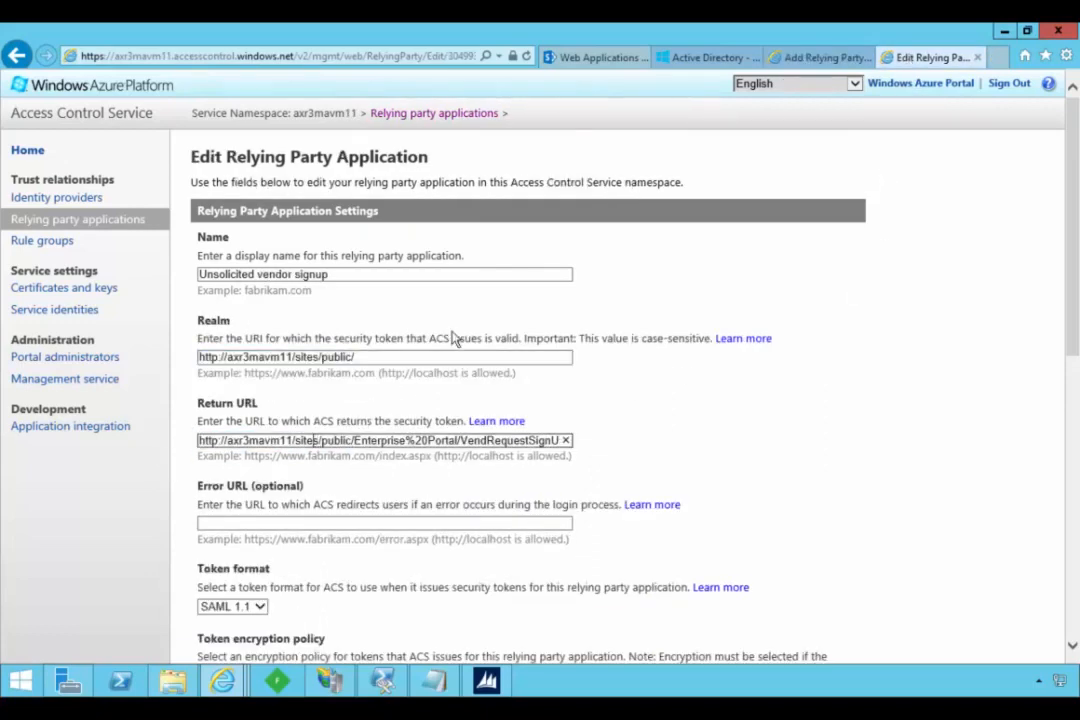
{"action": "key", "text": "ctrl+a"}
{"action": "key", "text": "ctrl+c"}
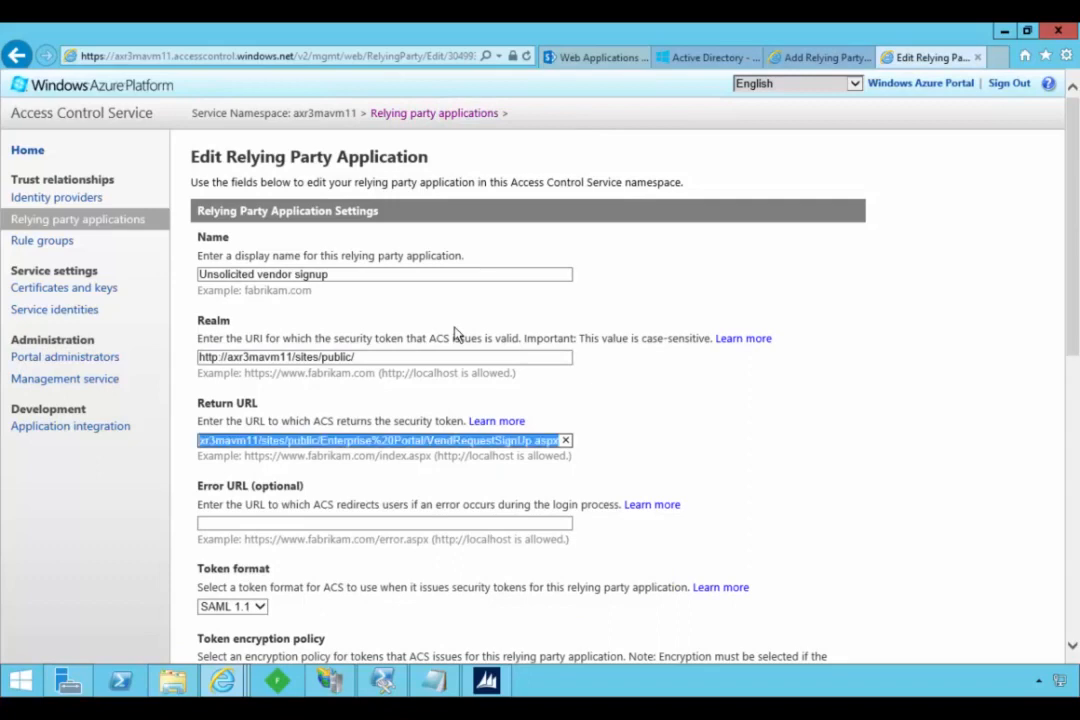
{"action": "left_click", "coordinate": [812, 58]}
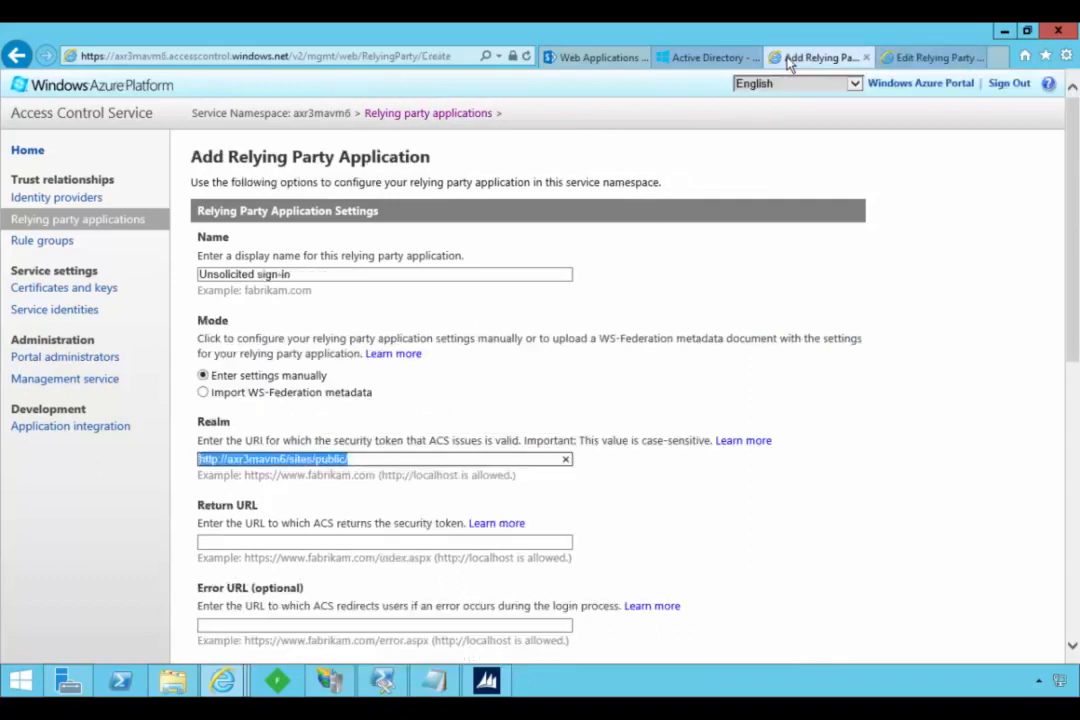
{"action": "left_click", "coordinate": [347, 543]}
{"action": "key", "text": "ctrl+v"}
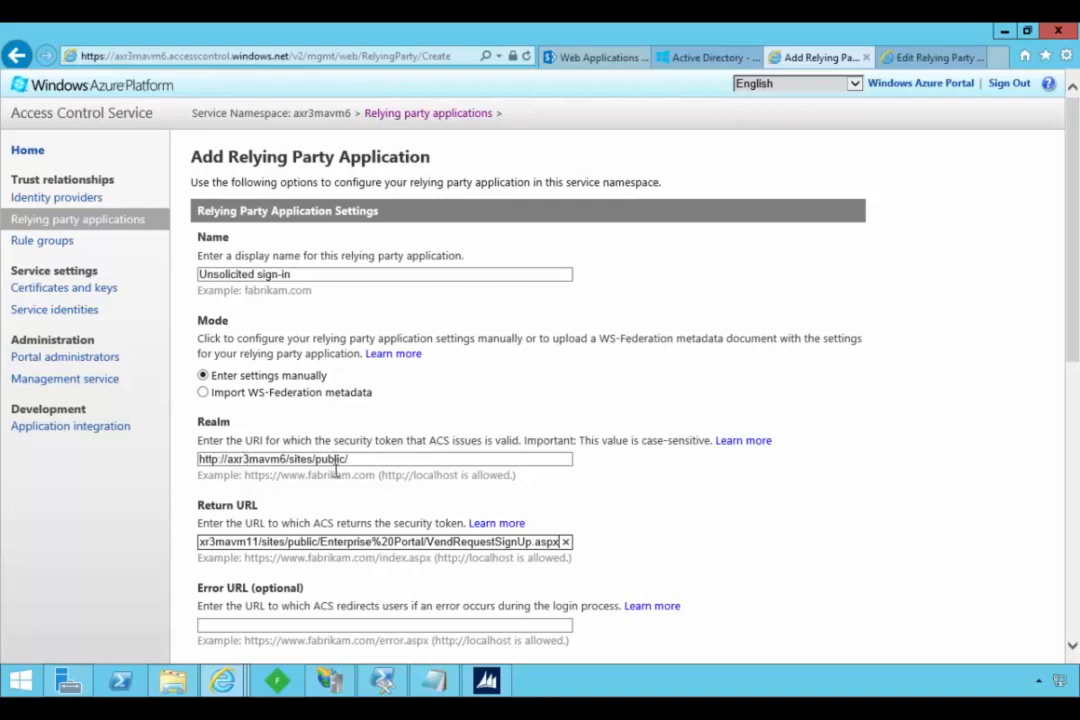
{"action": "left_click", "coordinate": [366, 541]}
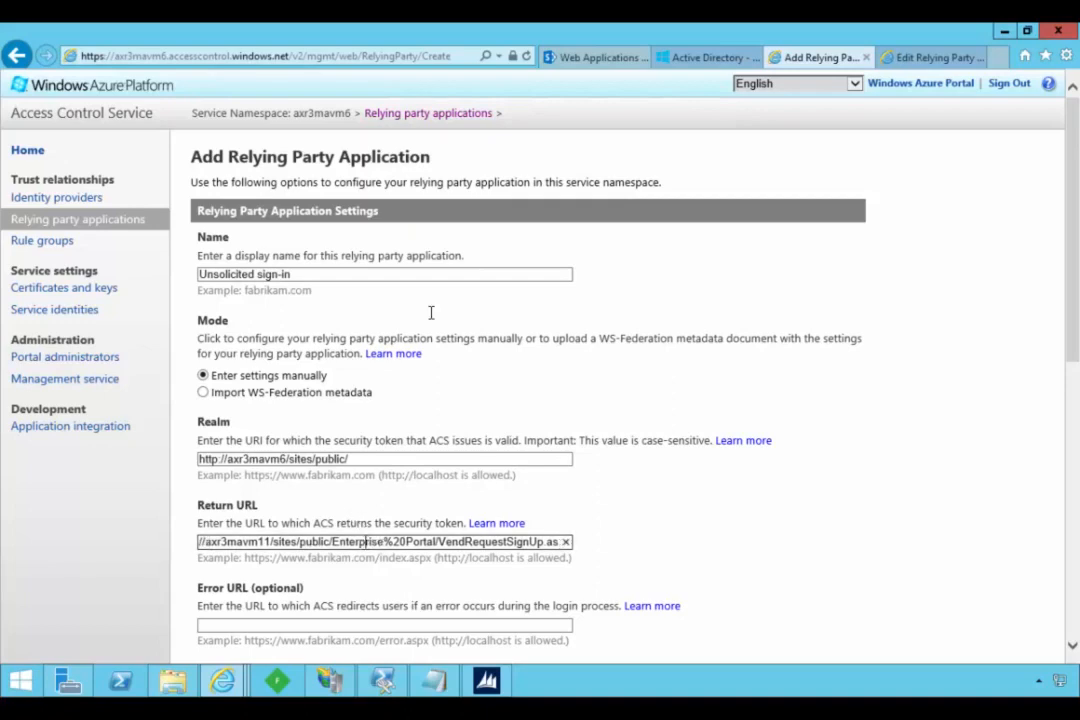
{"action": "key", "text": "Home"}
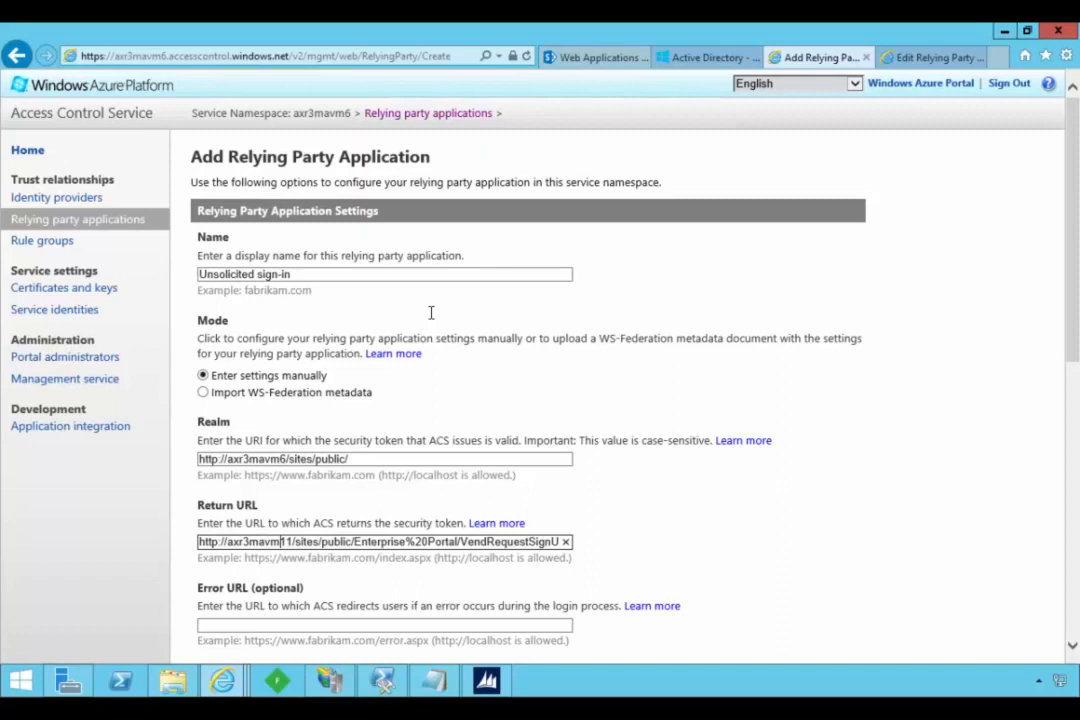
{"action": "key", "text": "Delete"}
{"action": "type", "text": "6"}
{"action": "key", "text": "Delete"}
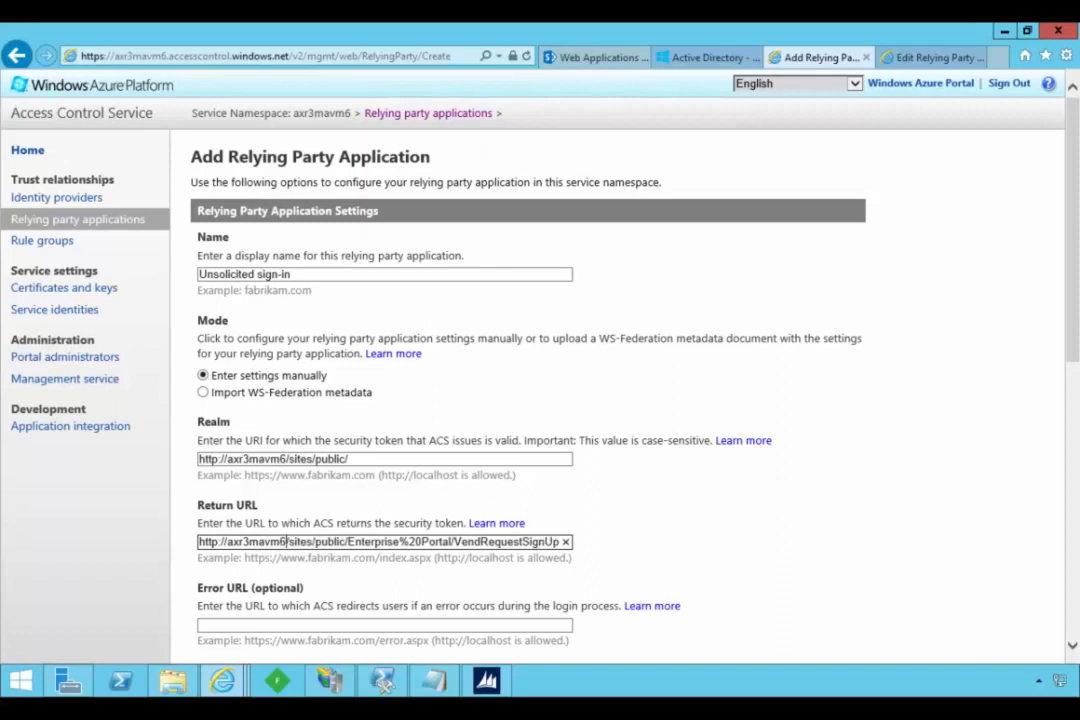
- Set the new relying party application's token format to SAML 1.1 and check its token lifetime
{"action": "left_click_drag", "start_coordinate": [1077, 344], "coordinate": [1066, 475]}
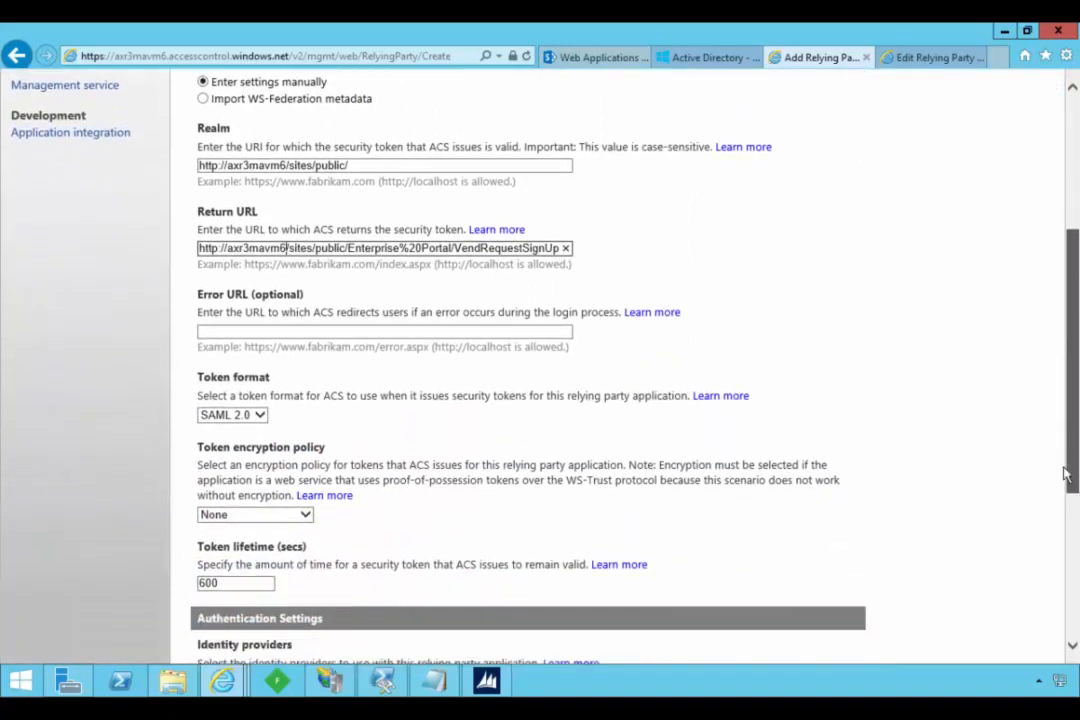
{"action": "left_click", "coordinate": [259, 415]}
{"action": "left_click", "coordinate": [262, 427]}
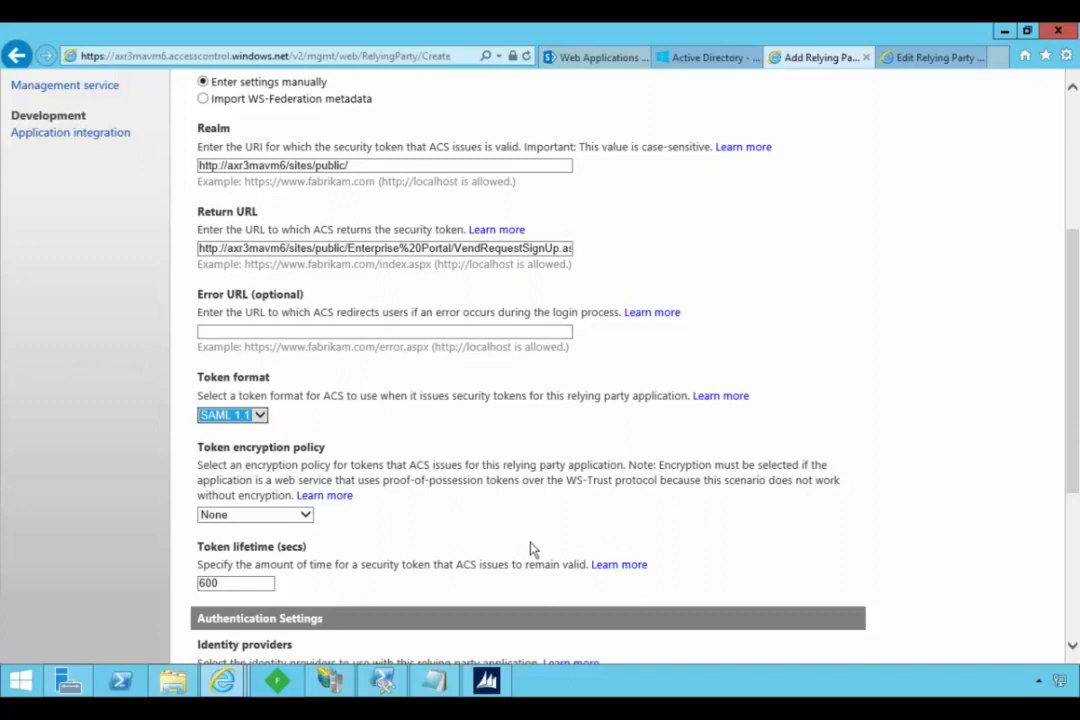
{"action": "left_click_drag", "start_coordinate": [218, 583], "coordinate": [148, 583]}
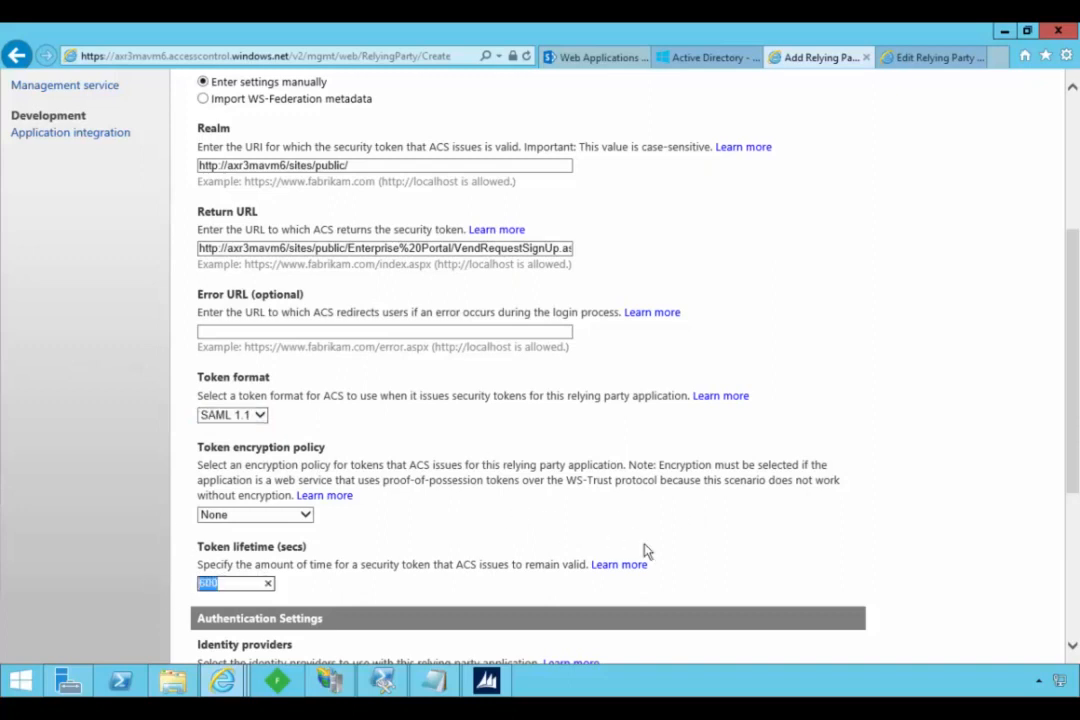
- Check the axr3mavm11 application's token and authentication settings, and set the new application's token signing to use a dedicated certificate
{"action": "left_click_drag", "start_coordinate": [1076, 436], "coordinate": [1070, 494]}
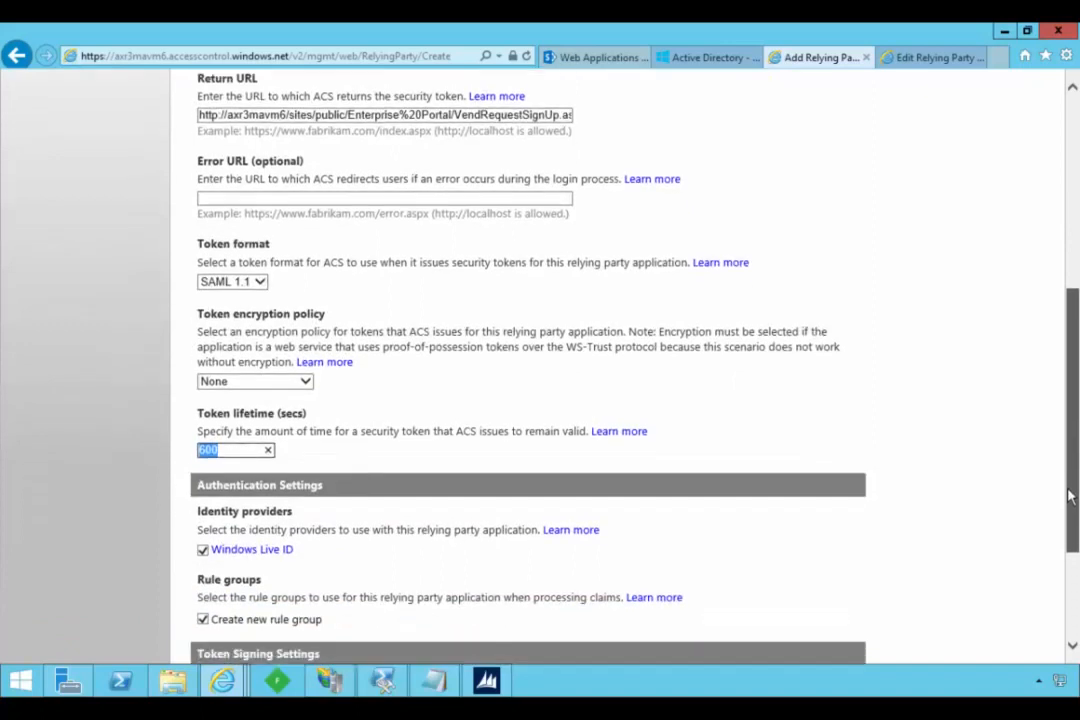
{"action": "left_click", "coordinate": [925, 57]}
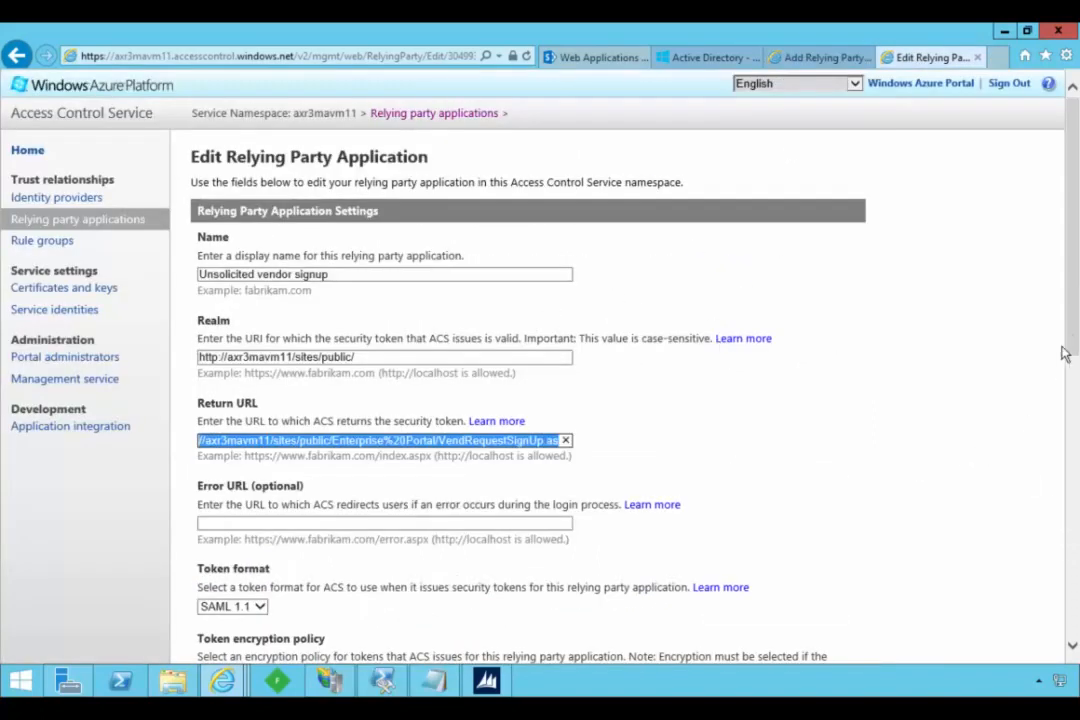
{"action": "left_click_drag", "start_coordinate": [1070, 345], "coordinate": [1072, 444]}
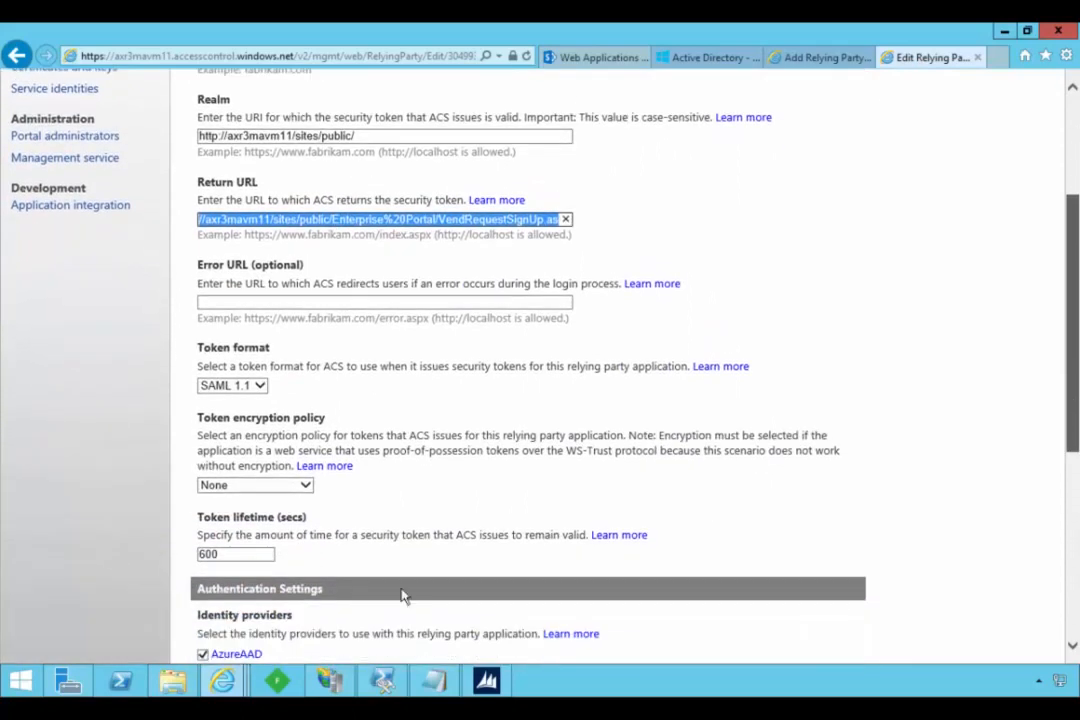
{"action": "left_click", "coordinate": [815, 58]}
{"action": "left_click_drag", "start_coordinate": [1070, 330], "coordinate": [1048, 465]}
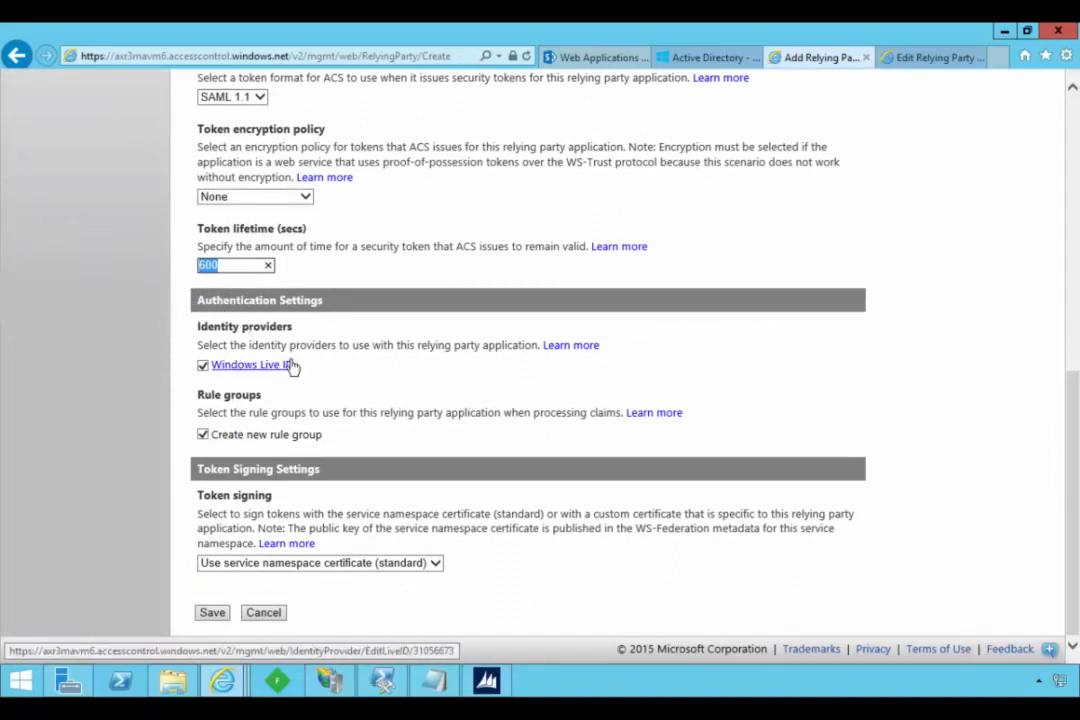
{"action": "left_click", "coordinate": [430, 564]}
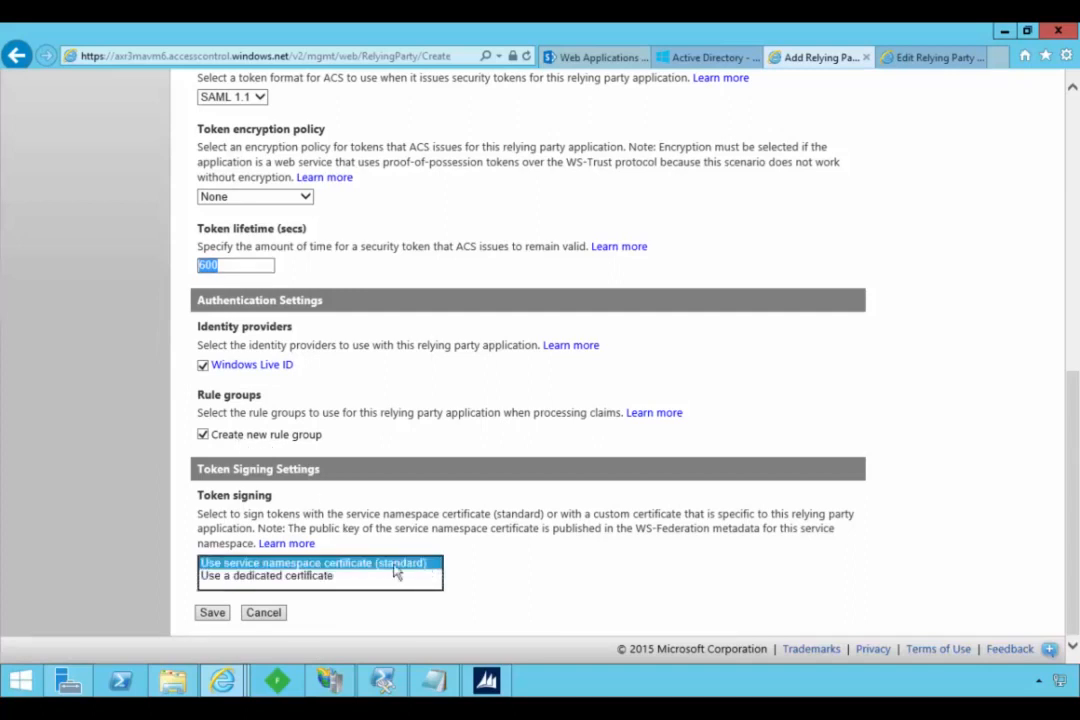
{"action": "left_click", "coordinate": [312, 587]}
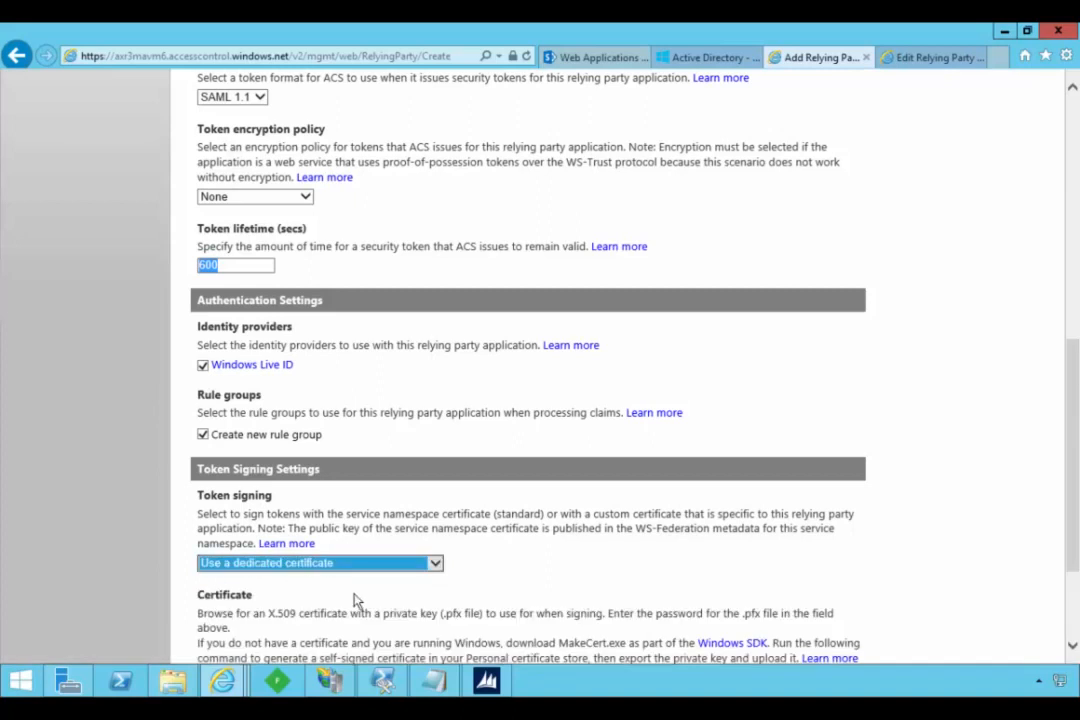
{"action": "left_click_drag", "start_coordinate": [1075, 556], "coordinate": [1062, 620]}
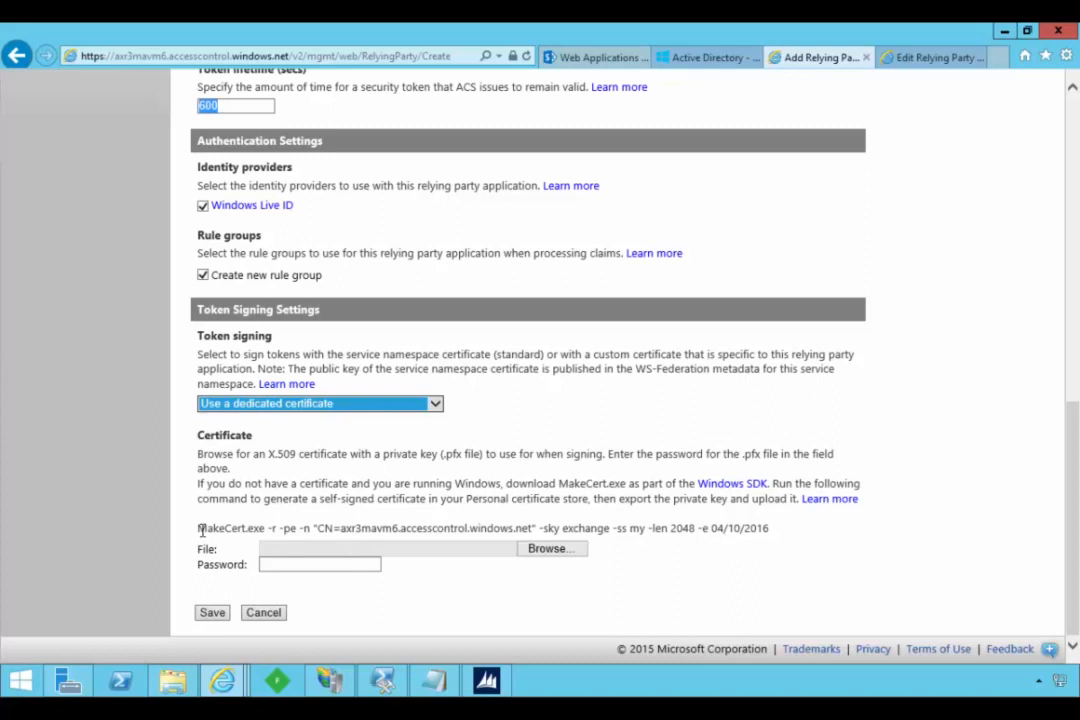
- Select the suggested MakeCert command, open MakeCertScript from C:\temp in Notepad, and change its CN to axr3mavm6.accesscontrol.windows.net
{"action": "left_click_drag", "start_coordinate": [199, 530], "coordinate": [769, 528]}
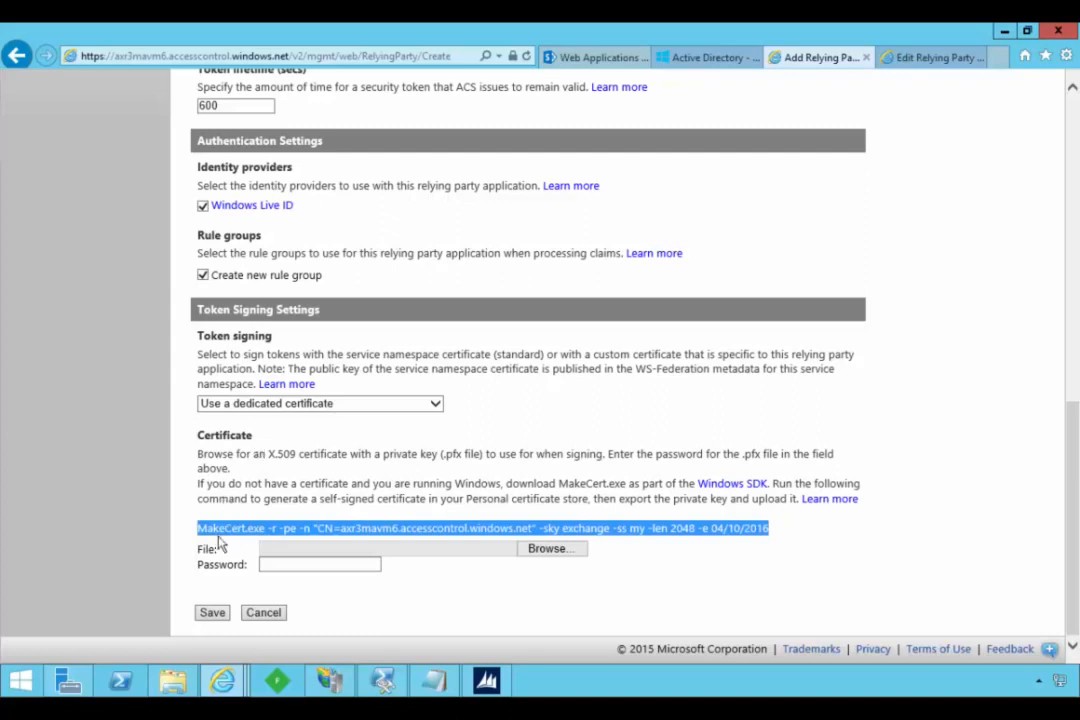
{"action": "left_click", "coordinate": [172, 680]}
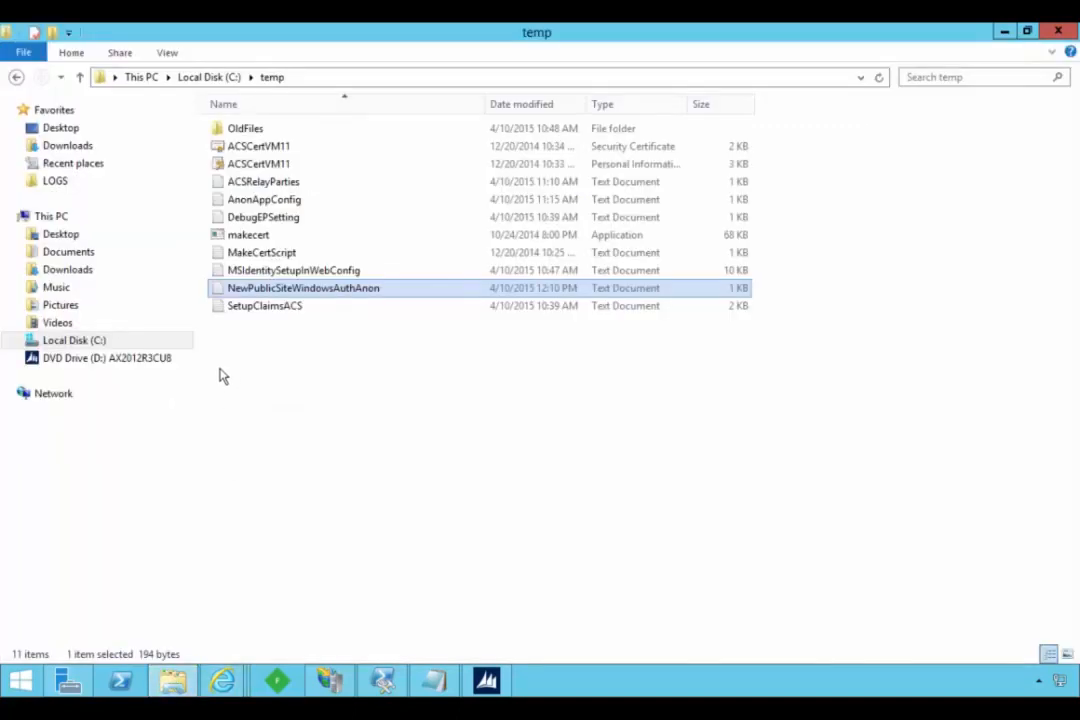
{"action": "left_click", "coordinate": [224, 235]}
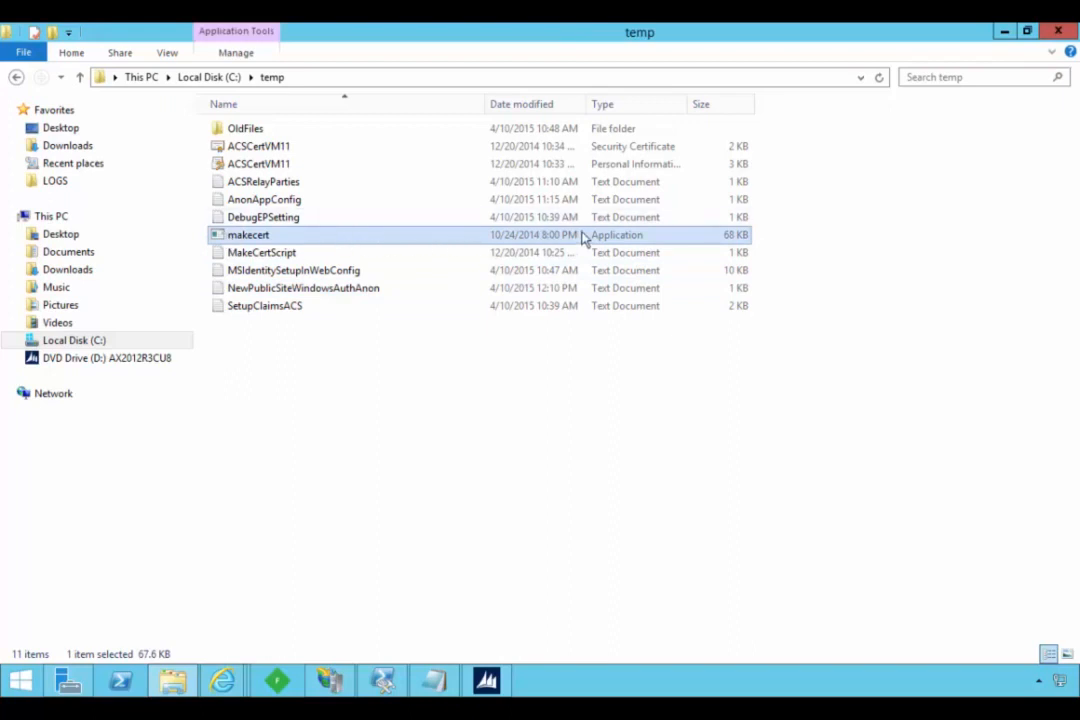
{"action": "double_click", "coordinate": [300, 253]}
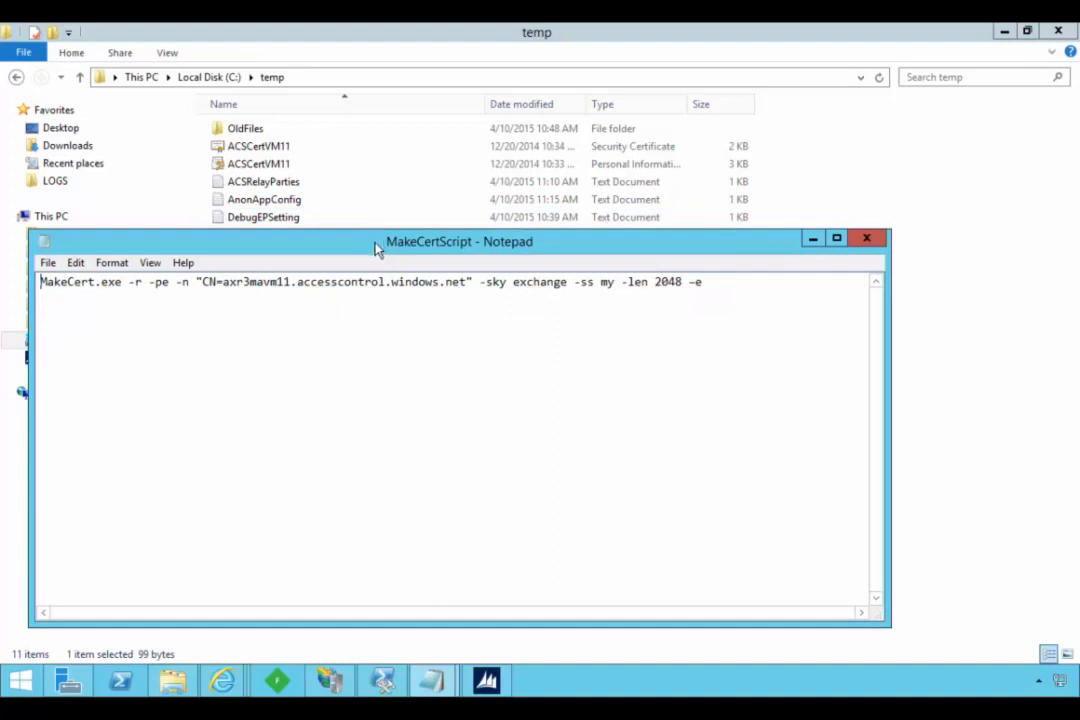
{"action": "left_click", "coordinate": [277, 283]}
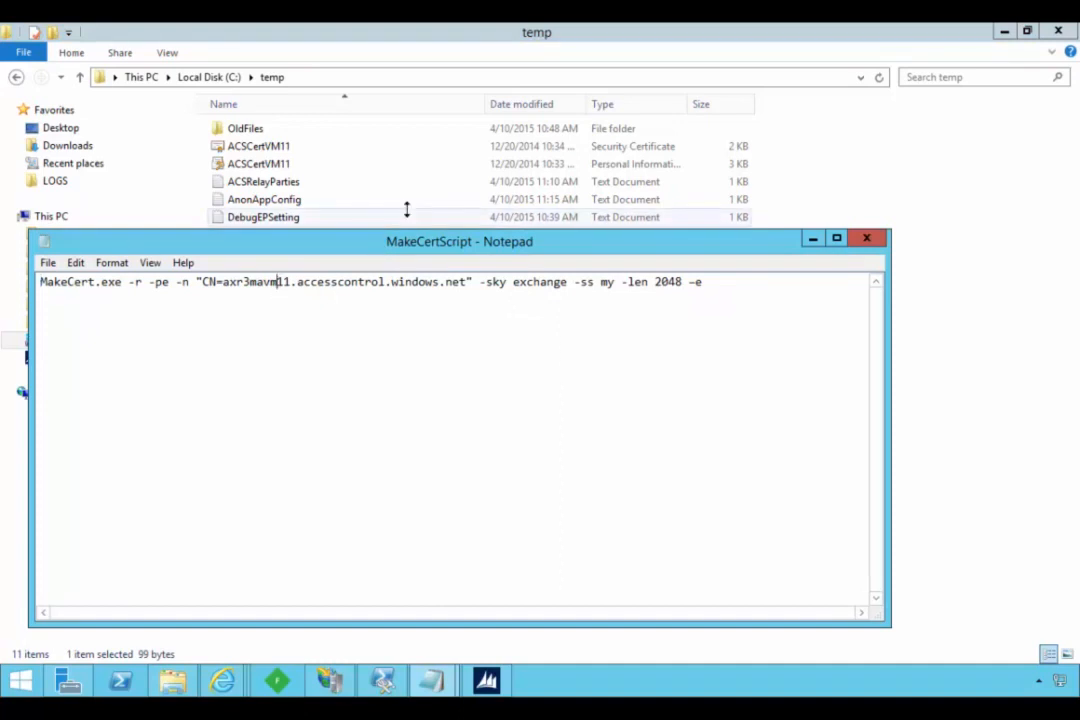
{"action": "key", "text": "Delete"}
{"action": "key", "text": "Delete"}
{"action": "type", "text": "6"}
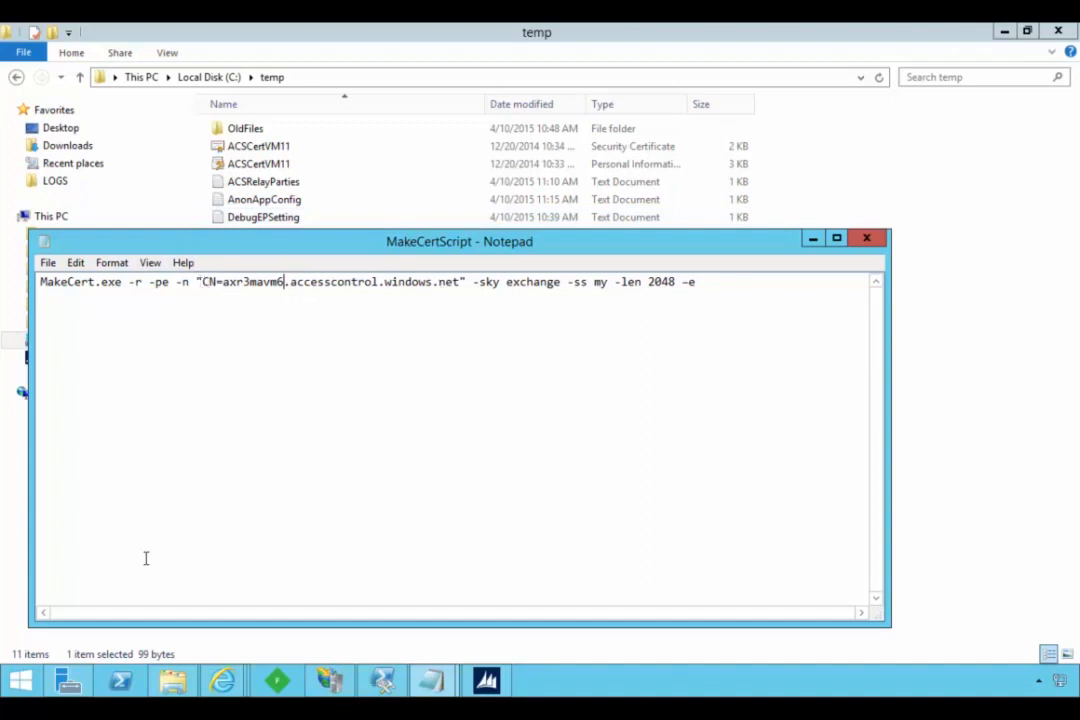
- Open a Command Prompt as administrator, change to C:\temp and list the folder's files
{"action": "right_click", "coordinate": [20, 681]}
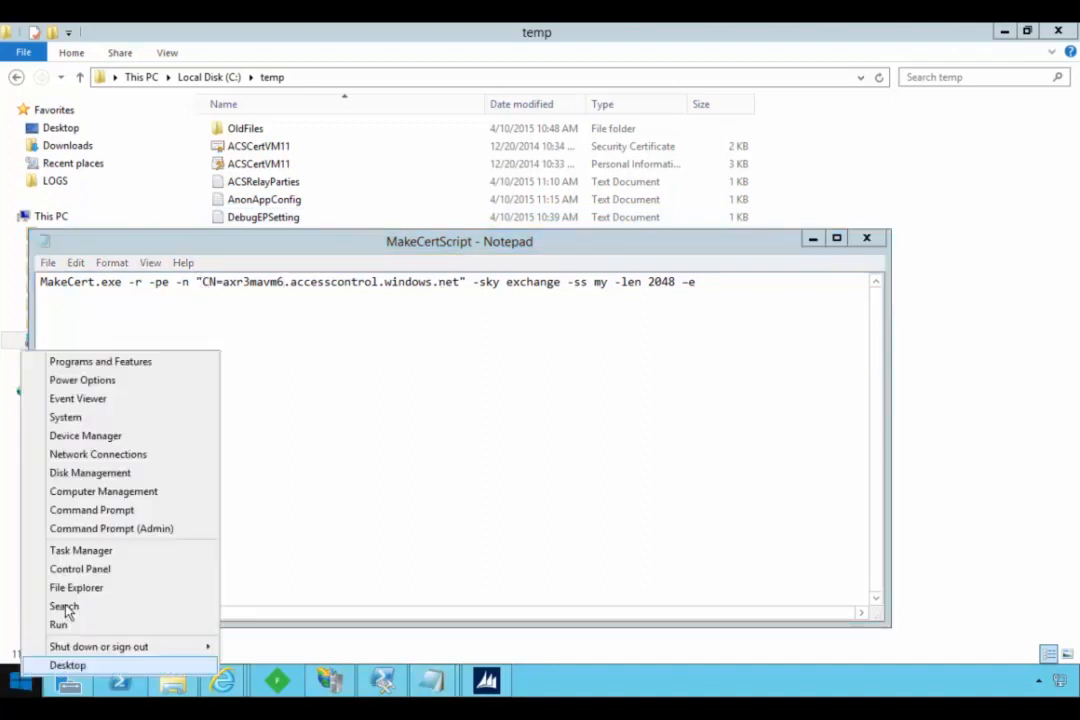
{"action": "left_click", "coordinate": [87, 529]}
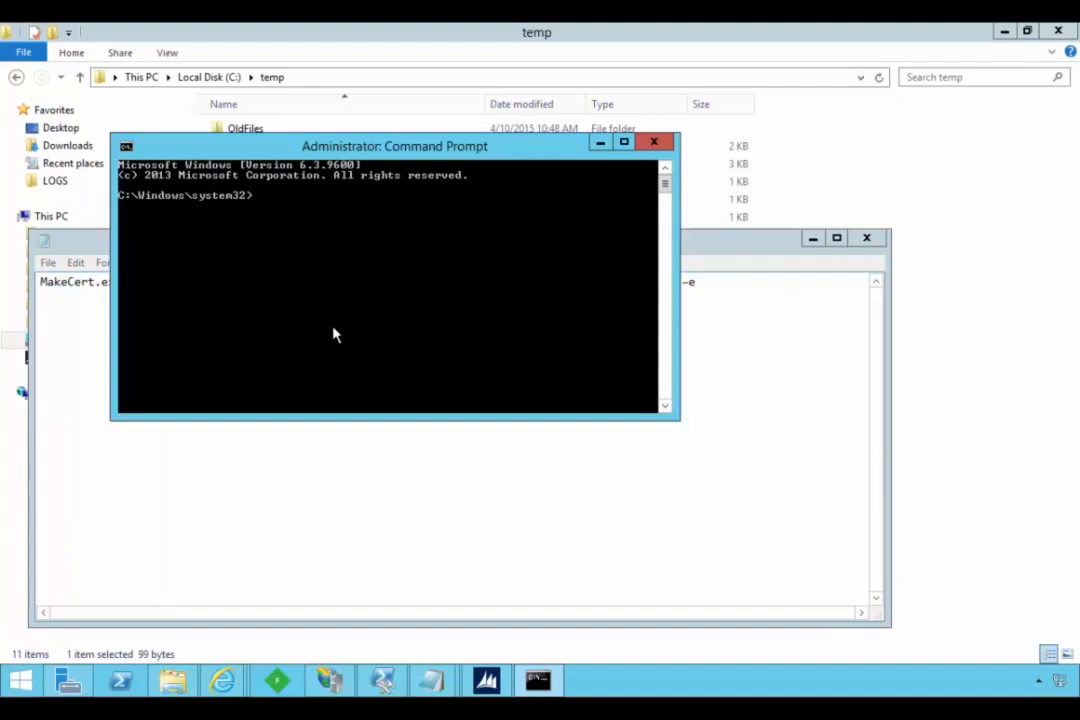
{"action": "type", "text": "cd\\."}
{"action": "key", "text": "Return"}
{"action": "type", "text": "cd temp"}
{"action": "key", "text": "Return"}
{"action": "type", "text": "dir"}
{"action": "key", "text": "Return"}
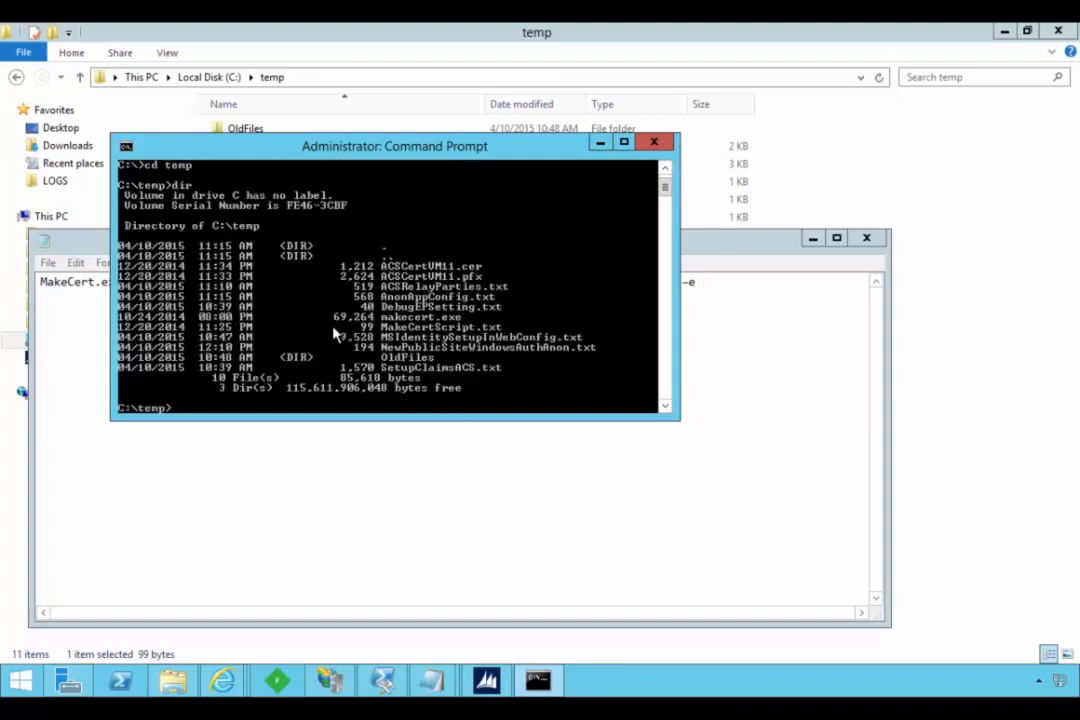
- Copy the whole MakeCert command from Notepad into the Command Prompt, run it in C:\temp, and close Notepad
{"action": "left_click", "coordinate": [699, 248]}
{"action": "left_click_drag", "start_coordinate": [712, 283], "coordinate": [5, 300]}
{"action": "key", "text": "ctrl+c"}
{"action": "left_click", "coordinate": [342, 160]}
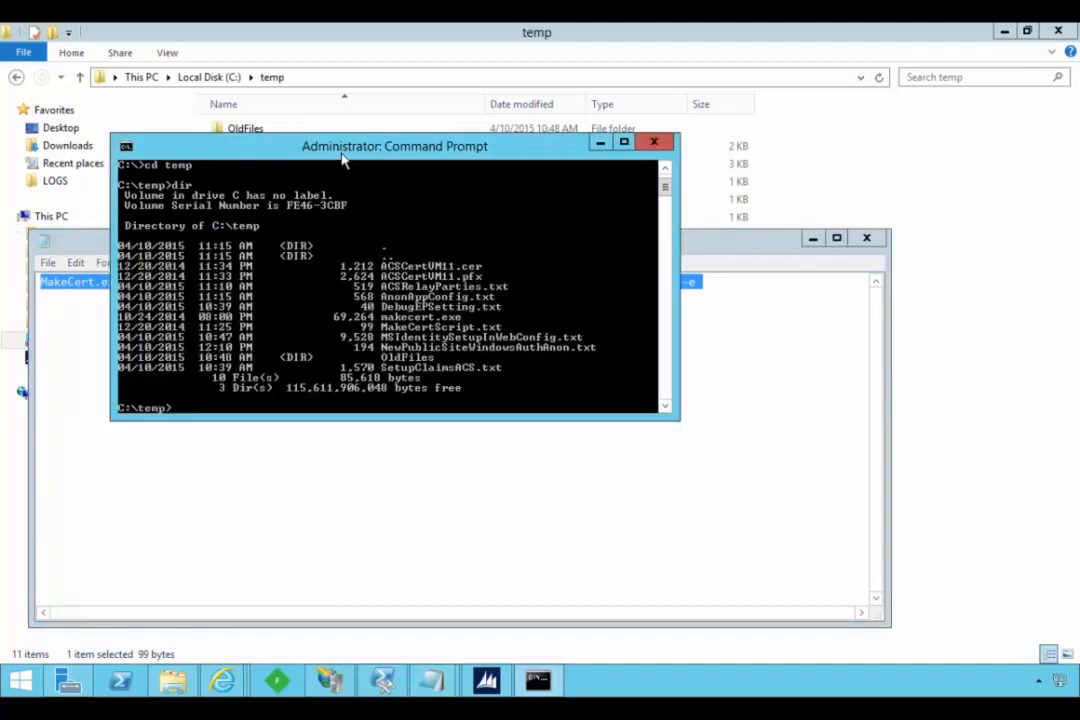
{"action": "right_click", "coordinate": [342, 160]}
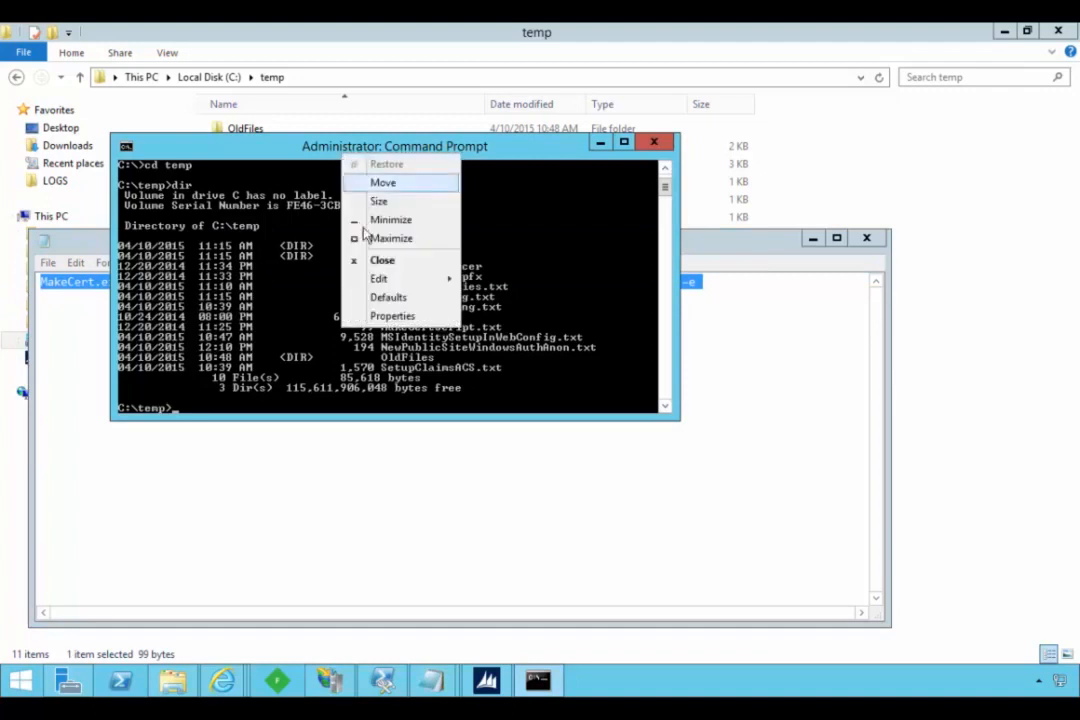
{"action": "mouse_move", "coordinate": [380, 278]}
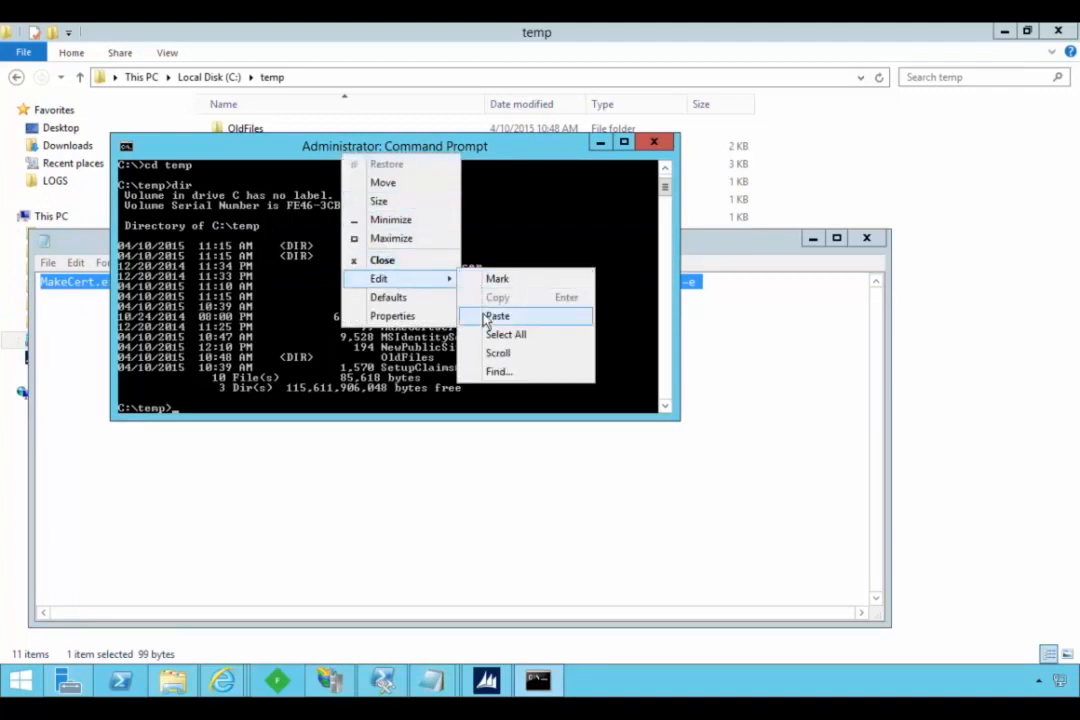
{"action": "left_click", "coordinate": [490, 316]}
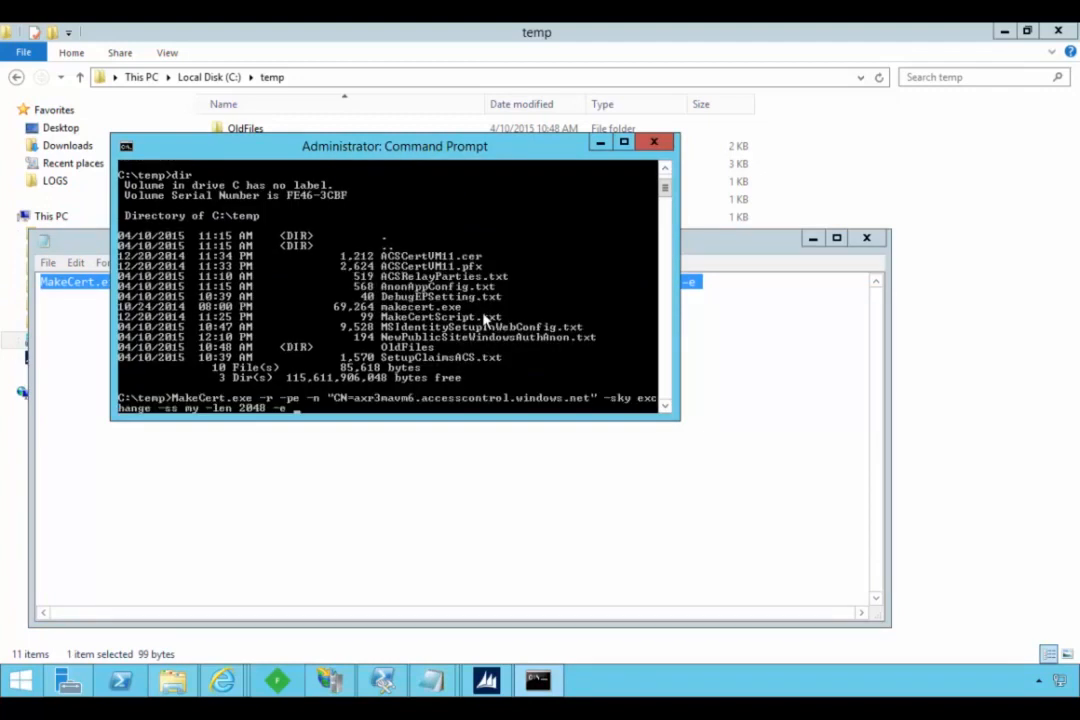
{"action": "key", "text": "Return"}
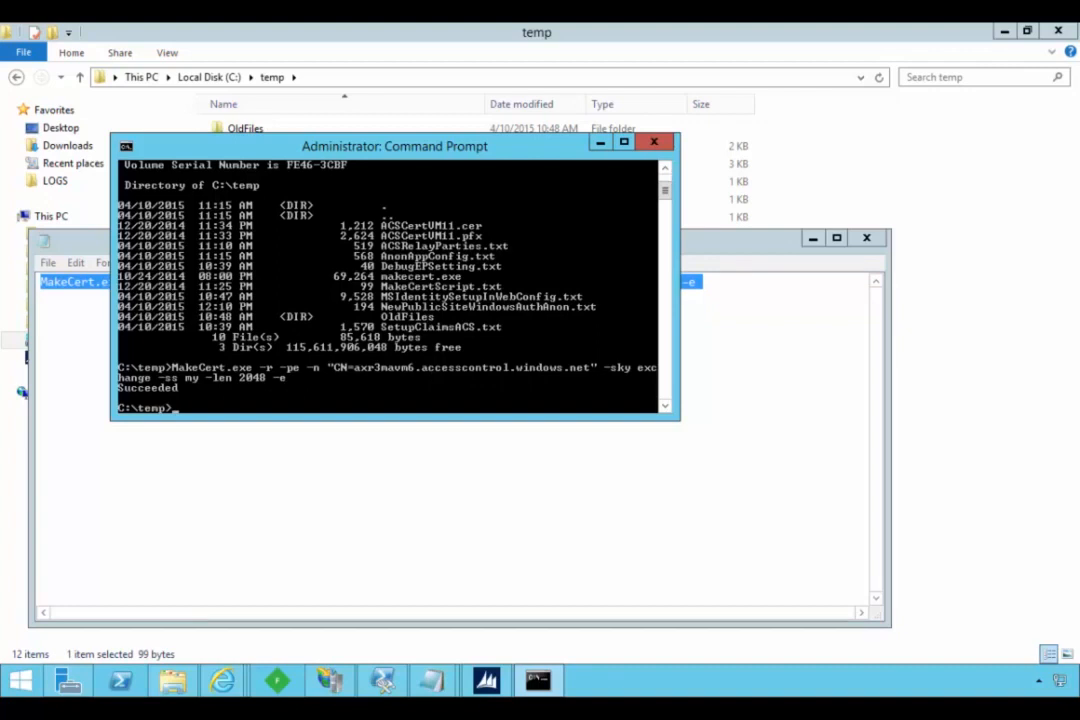
{"action": "left_click", "coordinate": [867, 238]}
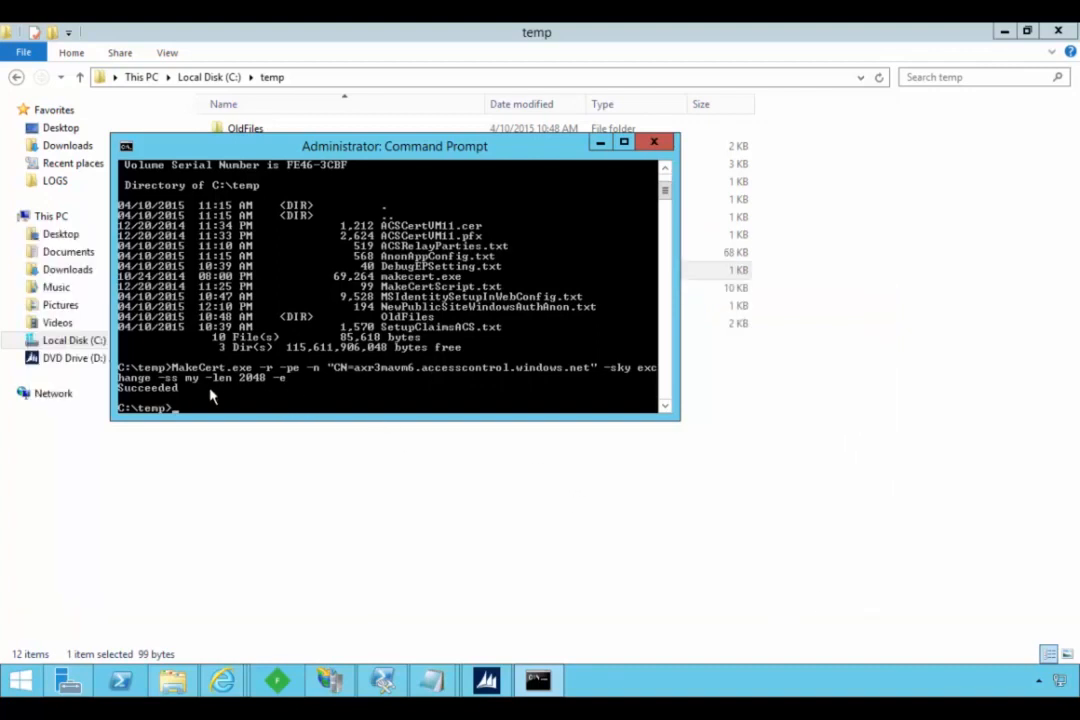
- Run mmc and add the Certificates snap-in for My user account to the console
{"action": "right_click", "coordinate": [32, 683]}
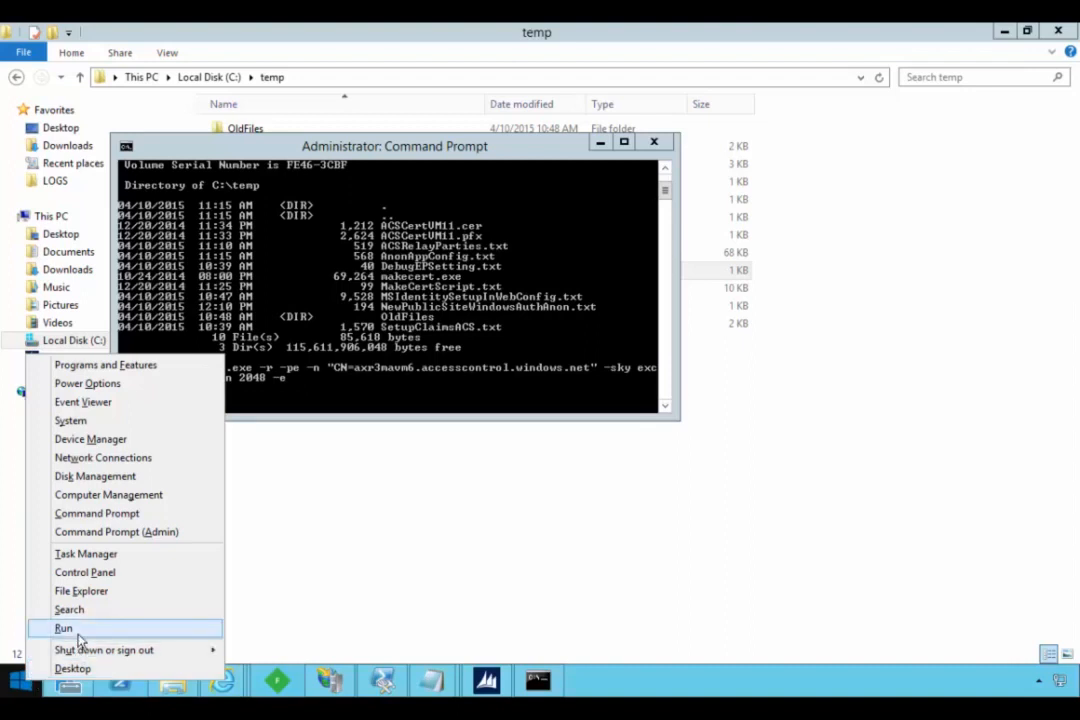
{"action": "left_click", "coordinate": [78, 634]}
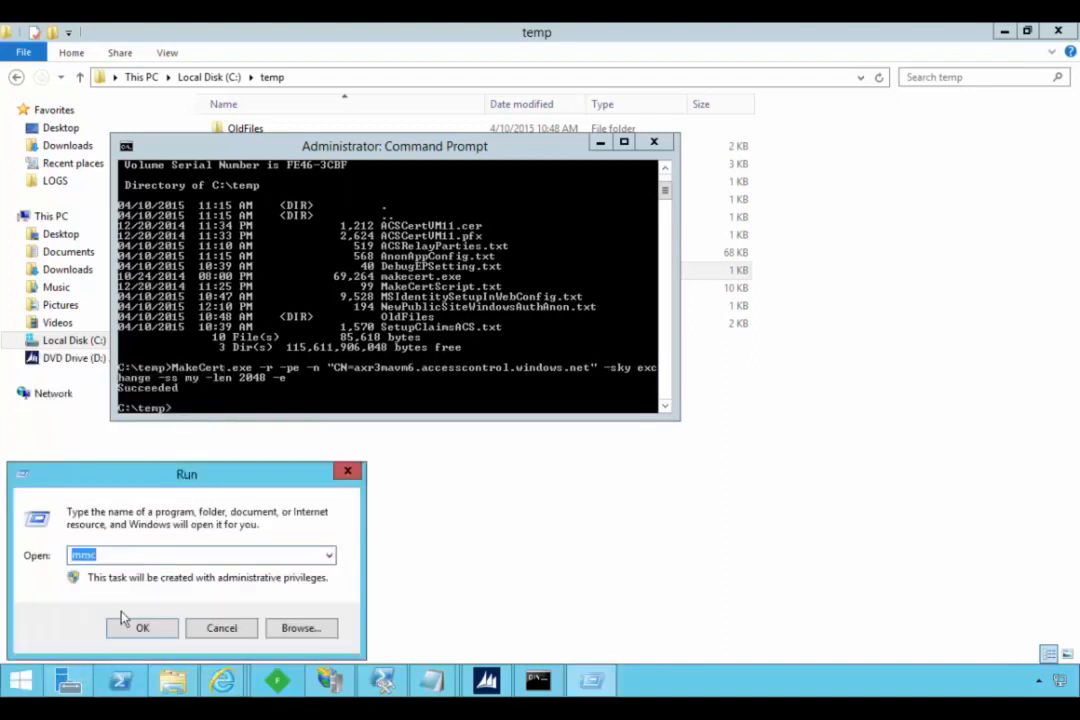
{"action": "left_click", "coordinate": [122, 620]}
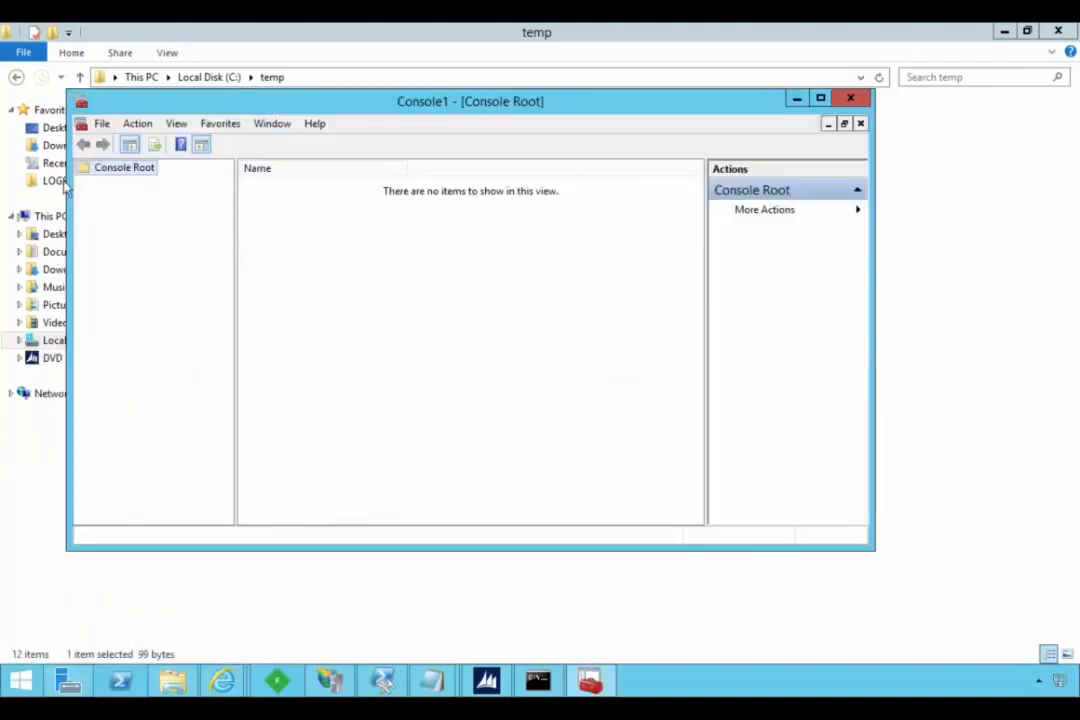
{"action": "left_click", "coordinate": [101, 123]}
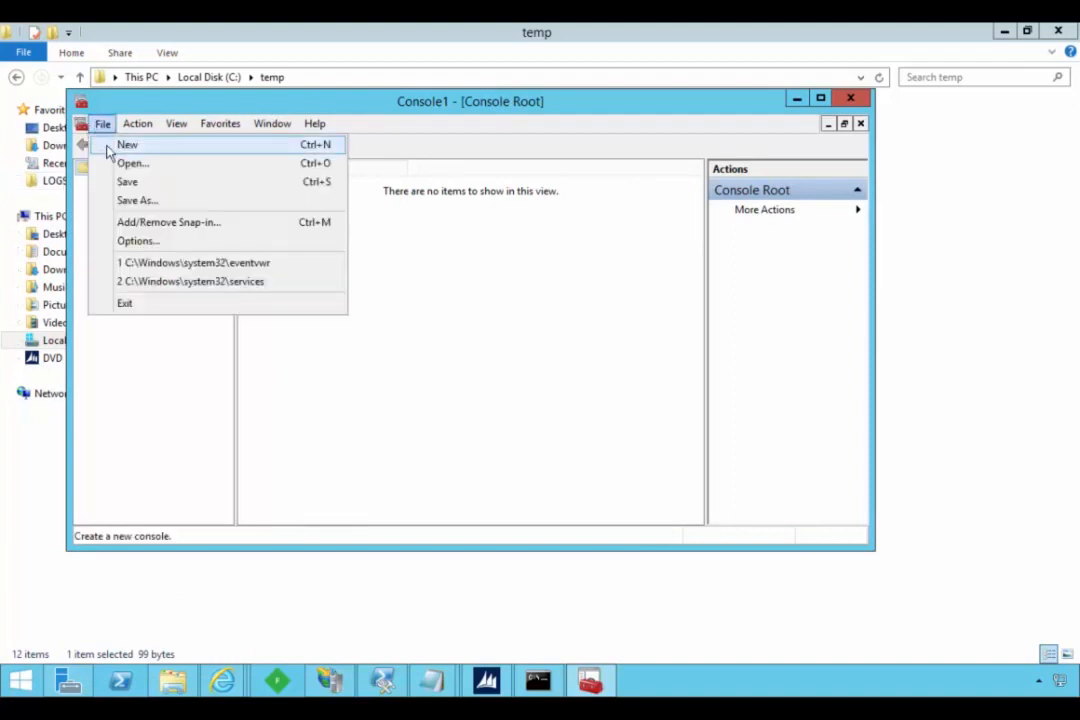
{"action": "left_click", "coordinate": [152, 224]}
{"action": "left_click", "coordinate": [250, 249]}
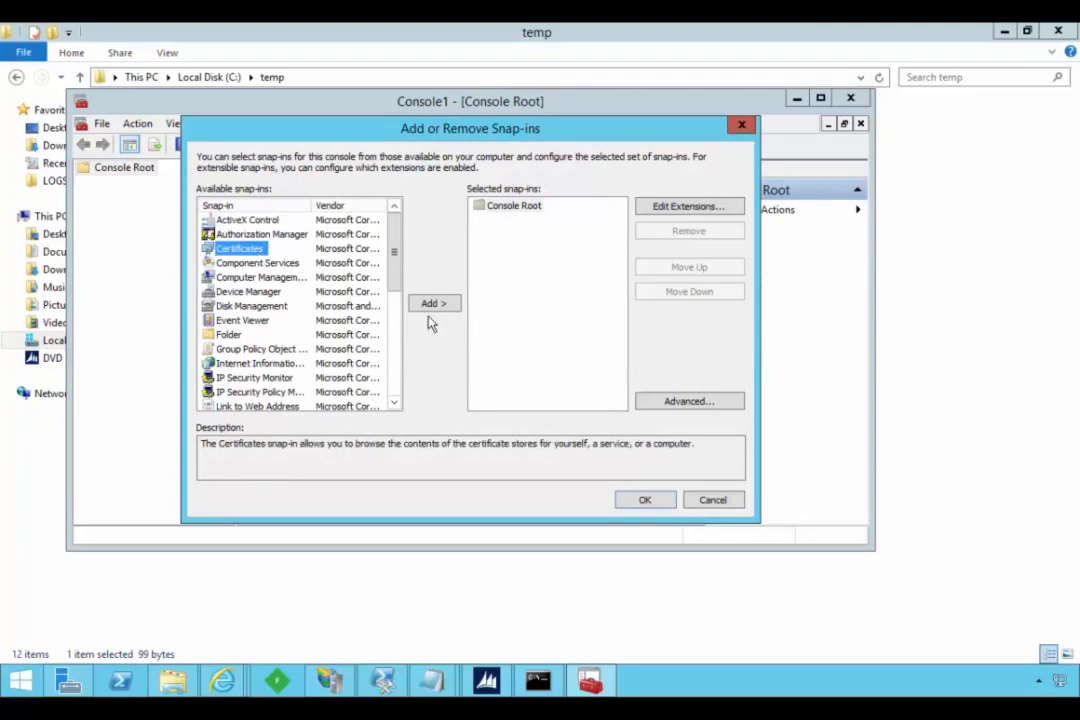
{"action": "left_click", "coordinate": [433, 308]}
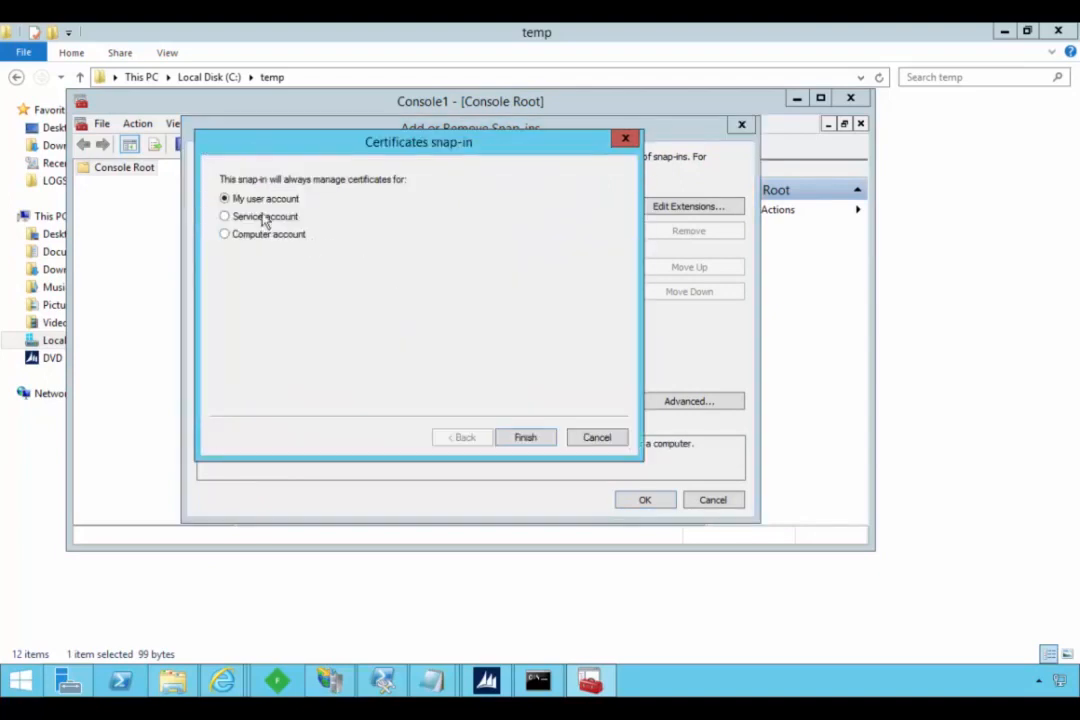
{"action": "left_click", "coordinate": [508, 432]}
{"action": "left_click", "coordinate": [662, 503]}
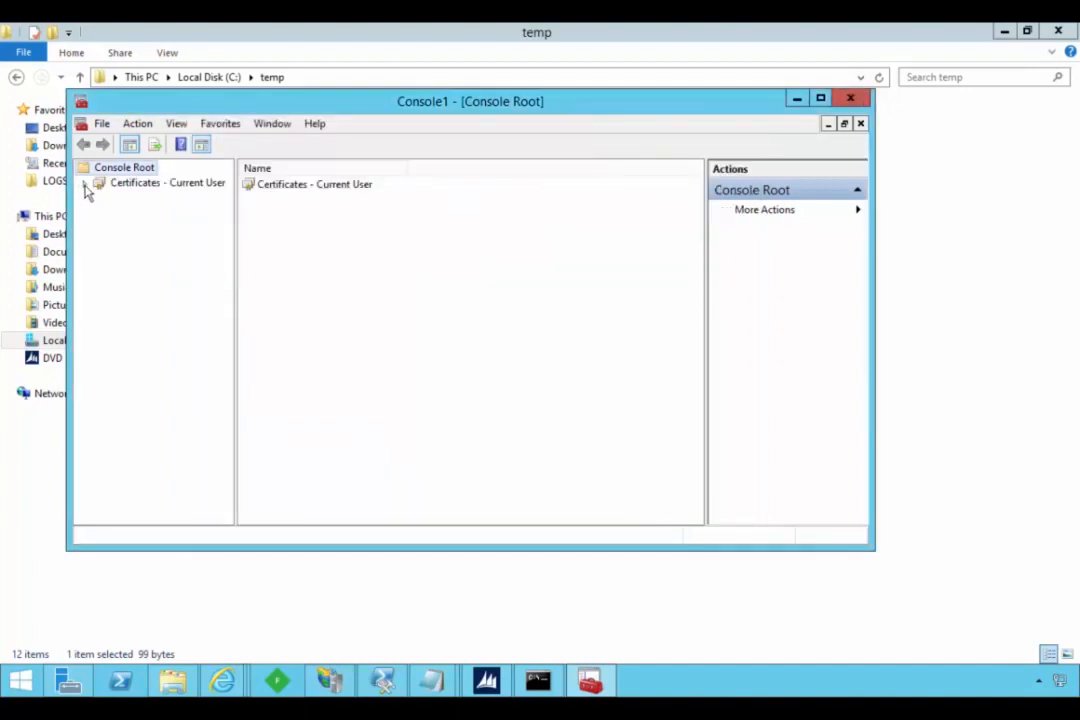
- Show the certificates in the current user's Personal store
{"action": "left_click", "coordinate": [85, 184]}
{"action": "double_click", "coordinate": [145, 198]}
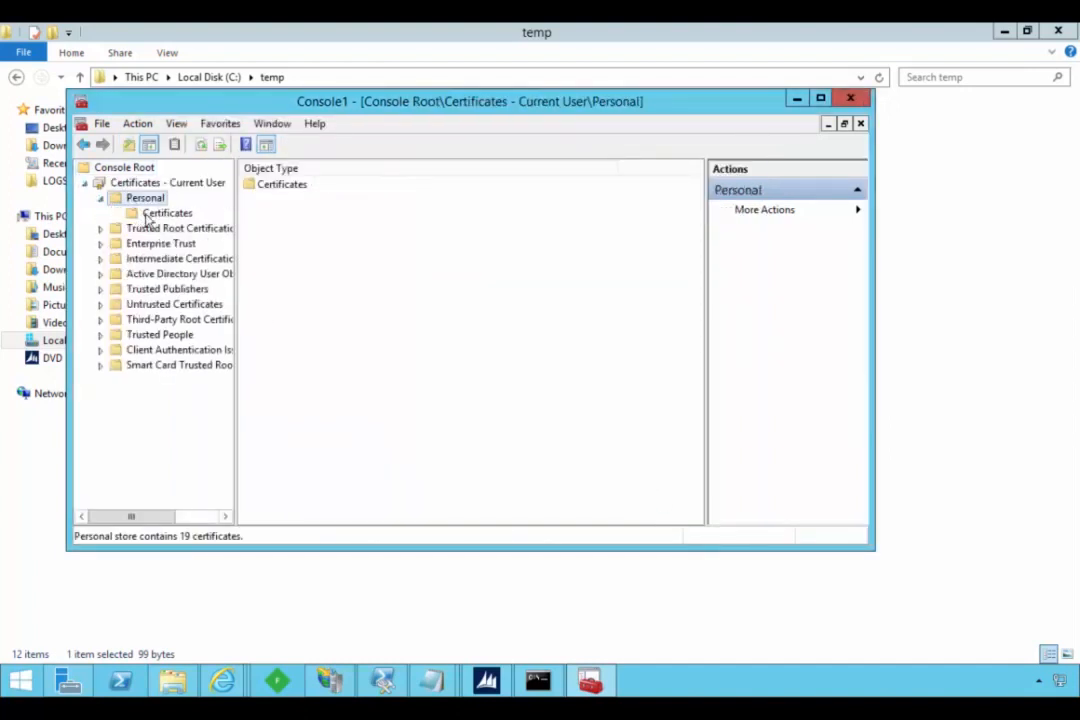
{"action": "left_click", "coordinate": [160, 213]}
- Start exporting the axr3mavm6.accesscontrol.windows.net certificate with its private key in PKCS #12 (.PFX) format, including all certificates in the certification path
{"action": "left_click", "coordinate": [262, 200]}
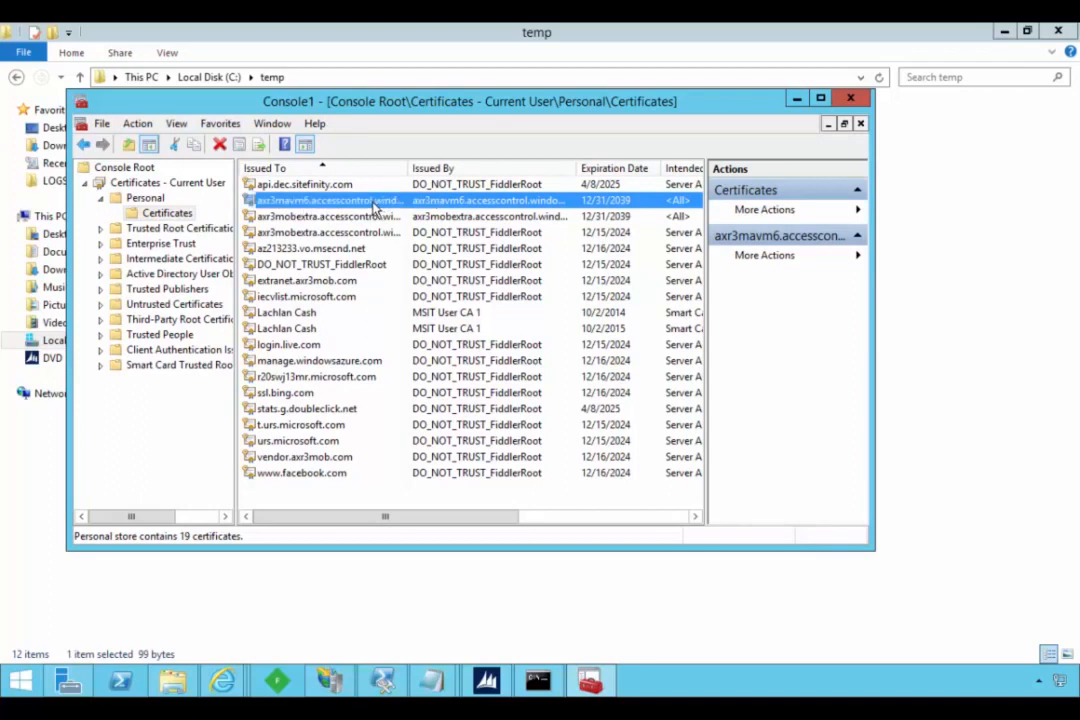
{"action": "right_click", "coordinate": [375, 207]}
{"action": "mouse_move", "coordinate": [401, 241]}
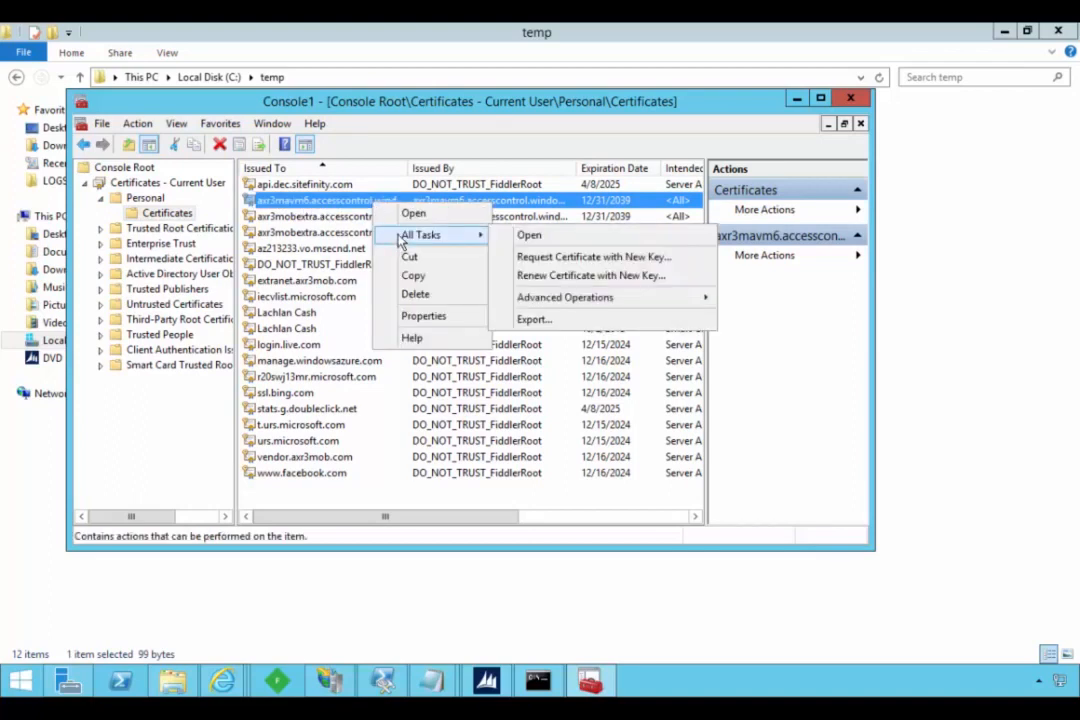
{"action": "left_click", "coordinate": [547, 321]}
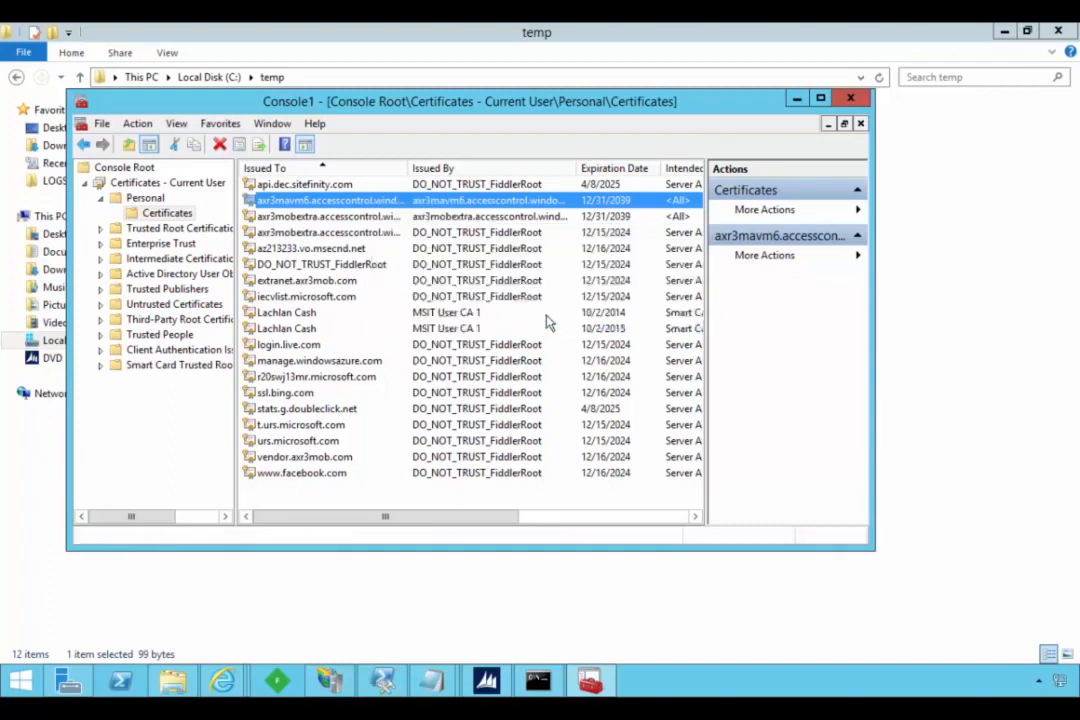
{"action": "left_click", "coordinate": [592, 520]}
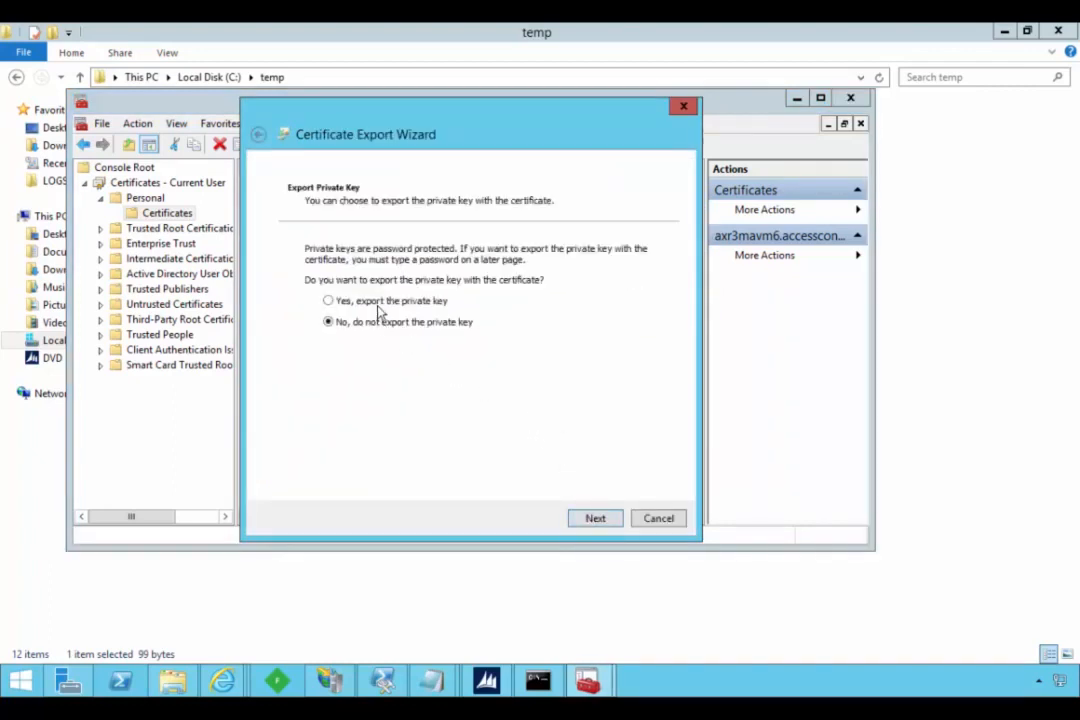
{"action": "left_click", "coordinate": [372, 303]}
{"action": "left_click", "coordinate": [538, 680]}
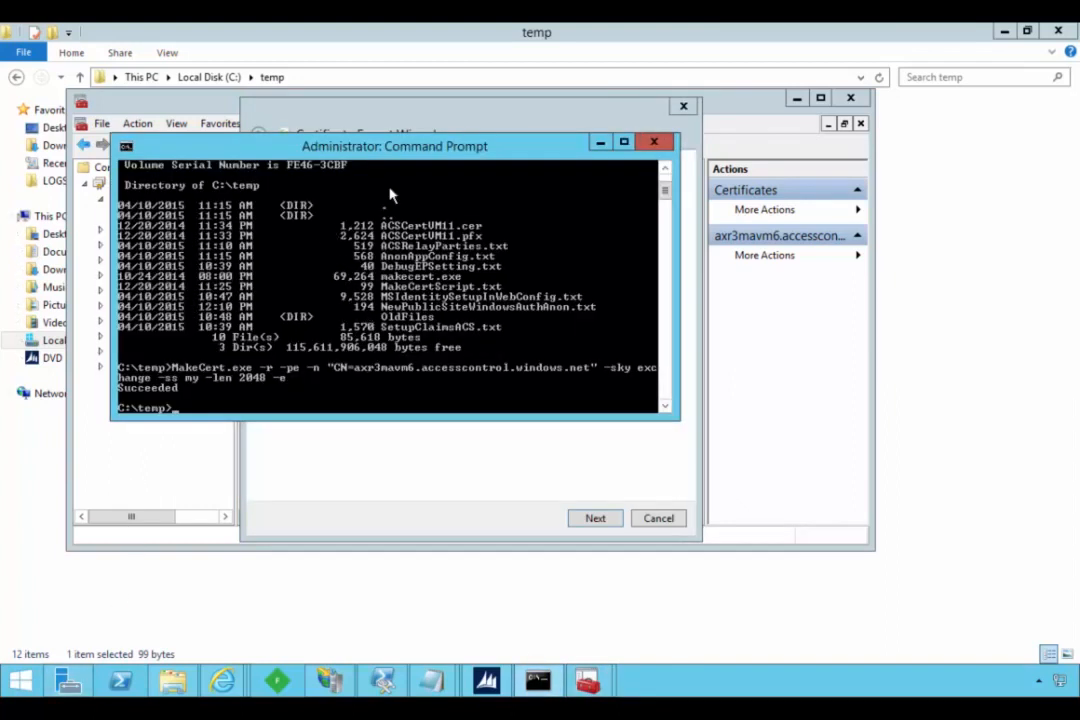
{"action": "left_click_drag", "start_coordinate": [397, 150], "coordinate": [400, 211]}
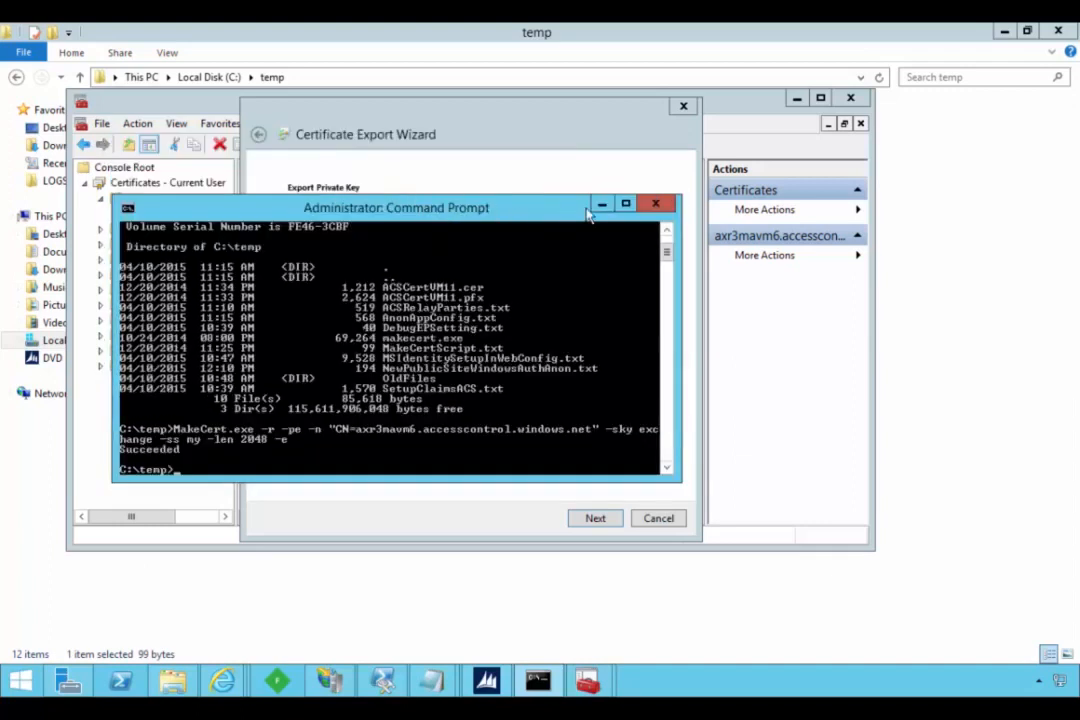
{"action": "left_click", "coordinate": [555, 124]}
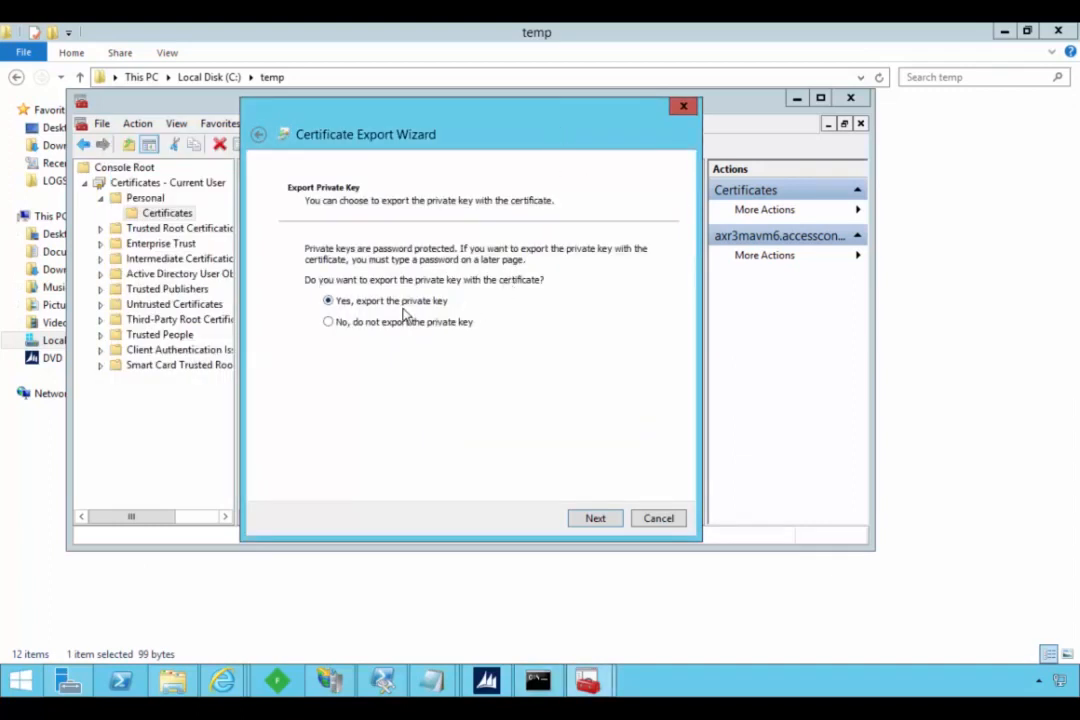
{"action": "left_click", "coordinate": [590, 520]}
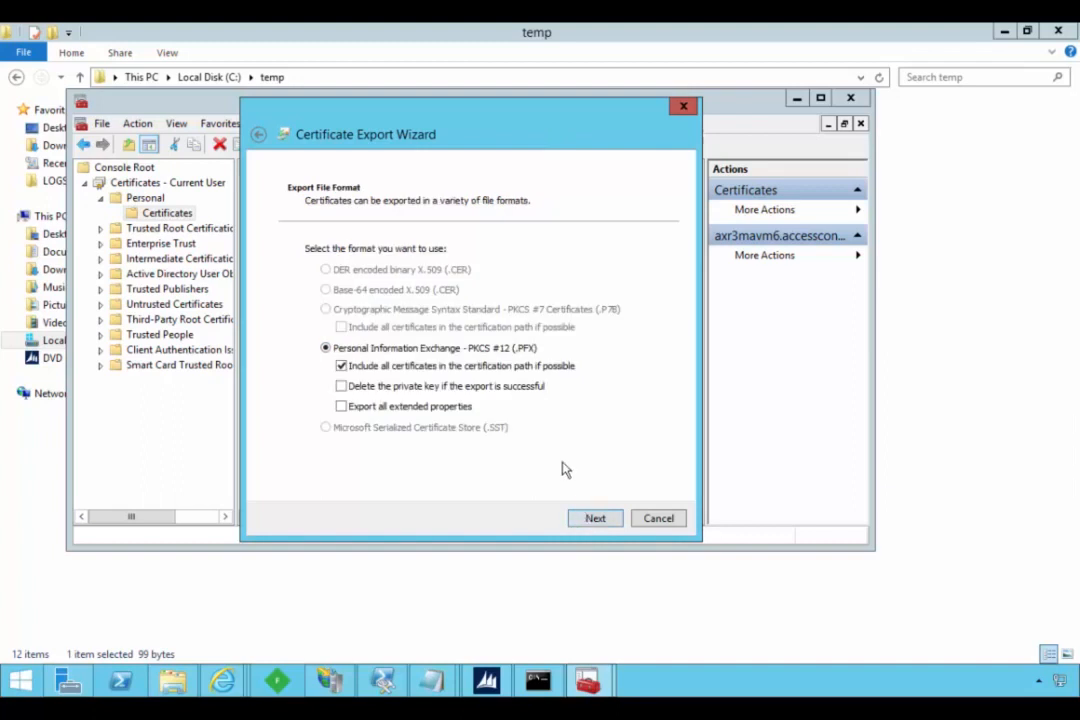
{"action": "left_click", "coordinate": [597, 520]}
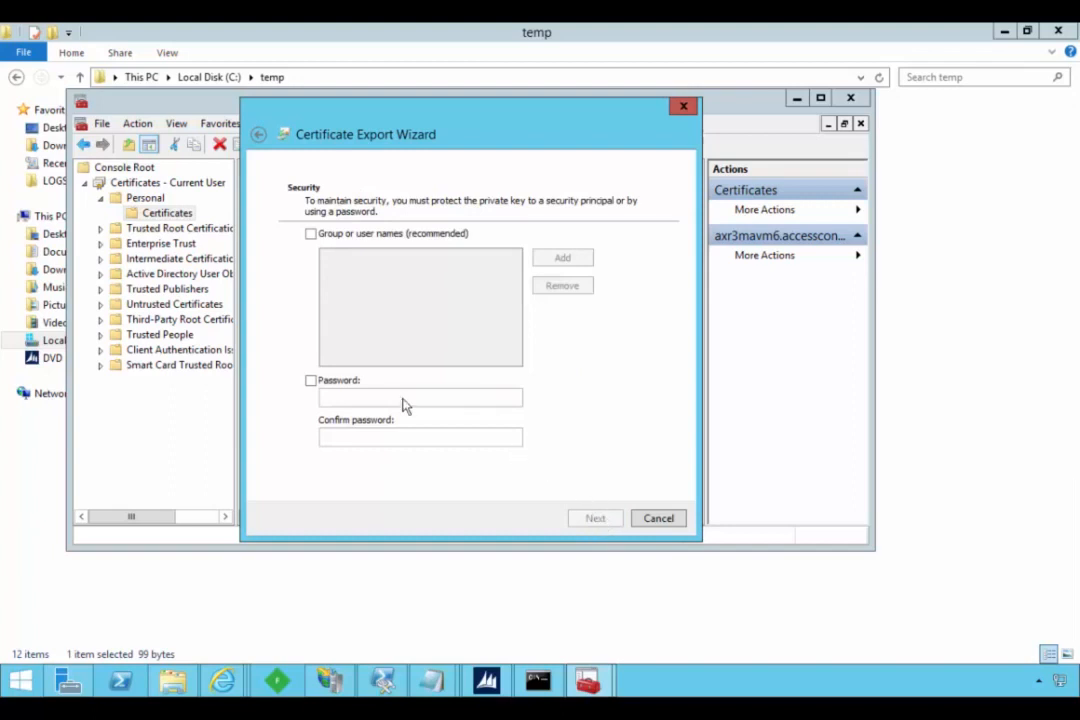
- Protect the exported private key with a password, entering and confirming the export password
{"action": "left_click", "coordinate": [362, 385]}
{"action": "left_click", "coordinate": [377, 399]}
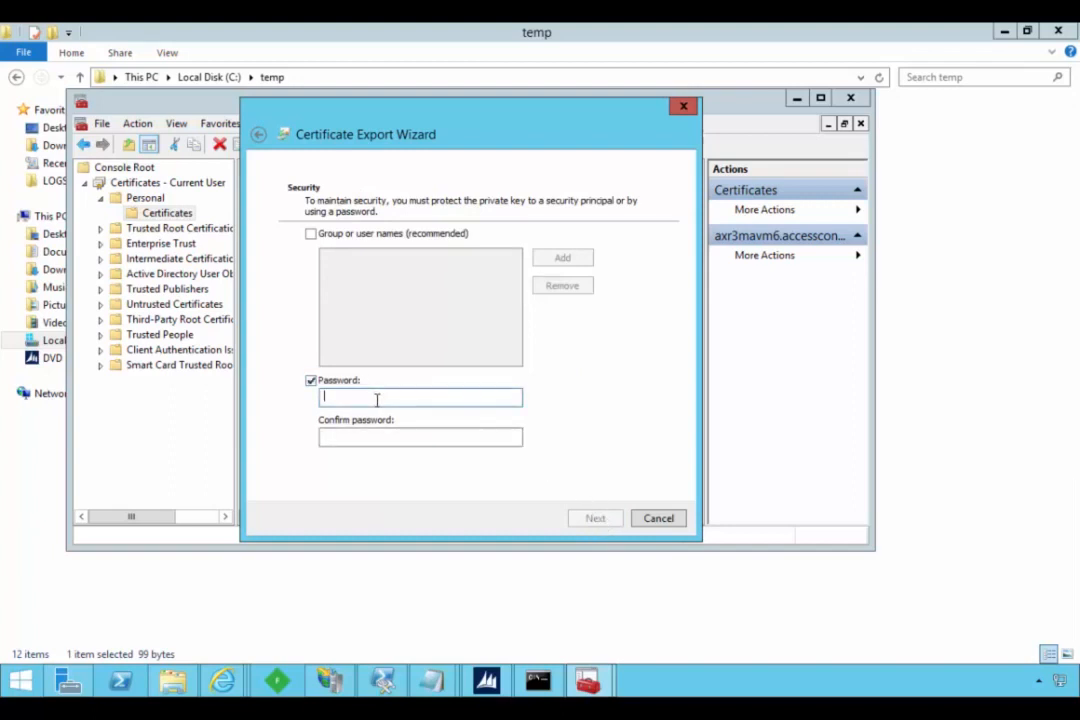
{"action": "type", "text": "••"}
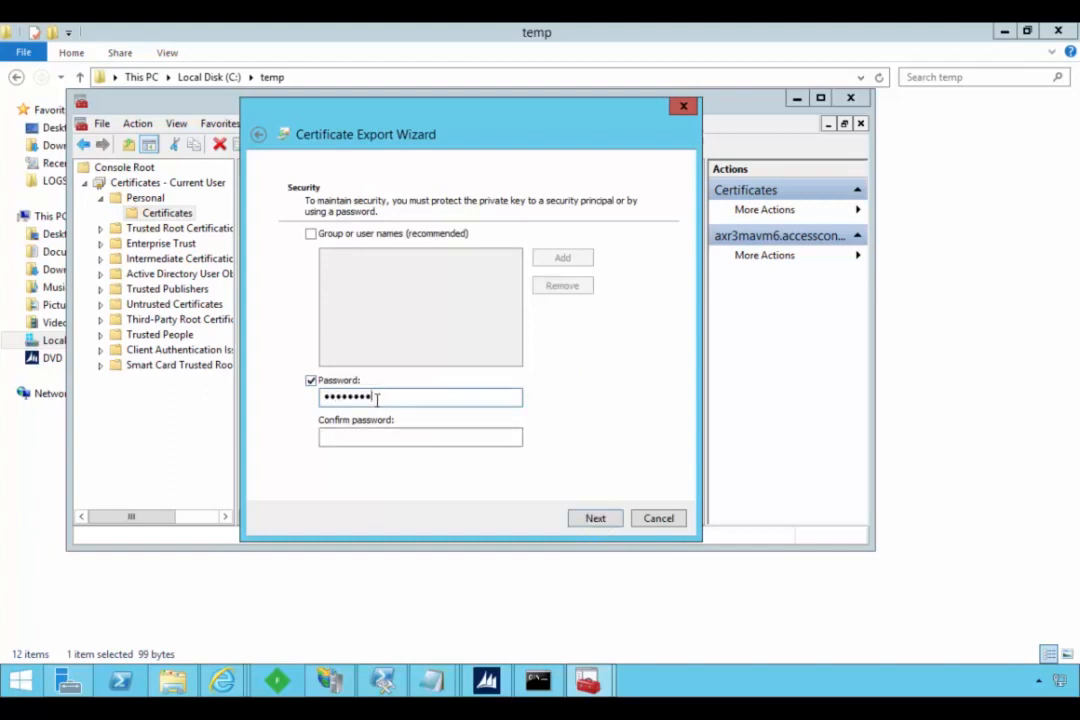
{"action": "type", "text": "••••••••"}
{"action": "key", "text": "Tab"}
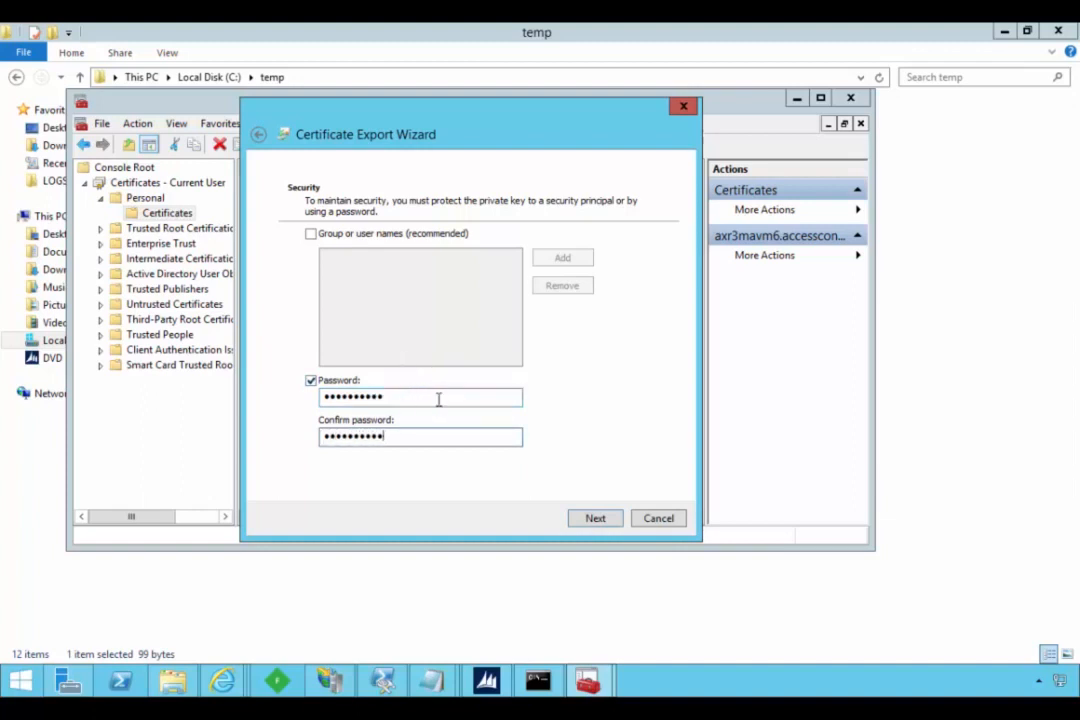
{"action": "left_click", "coordinate": [595, 520]}
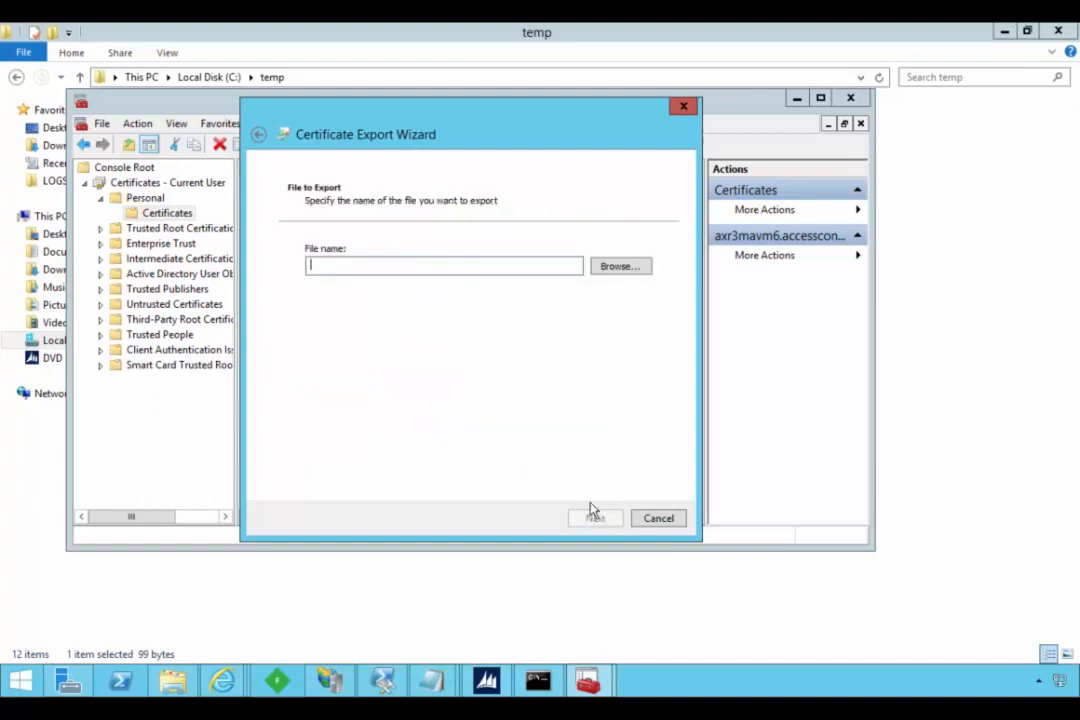
- Set the export file to ACSCertVM6.pfx in C:\temp and finish the certificate export
{"action": "left_click", "coordinate": [620, 266]}
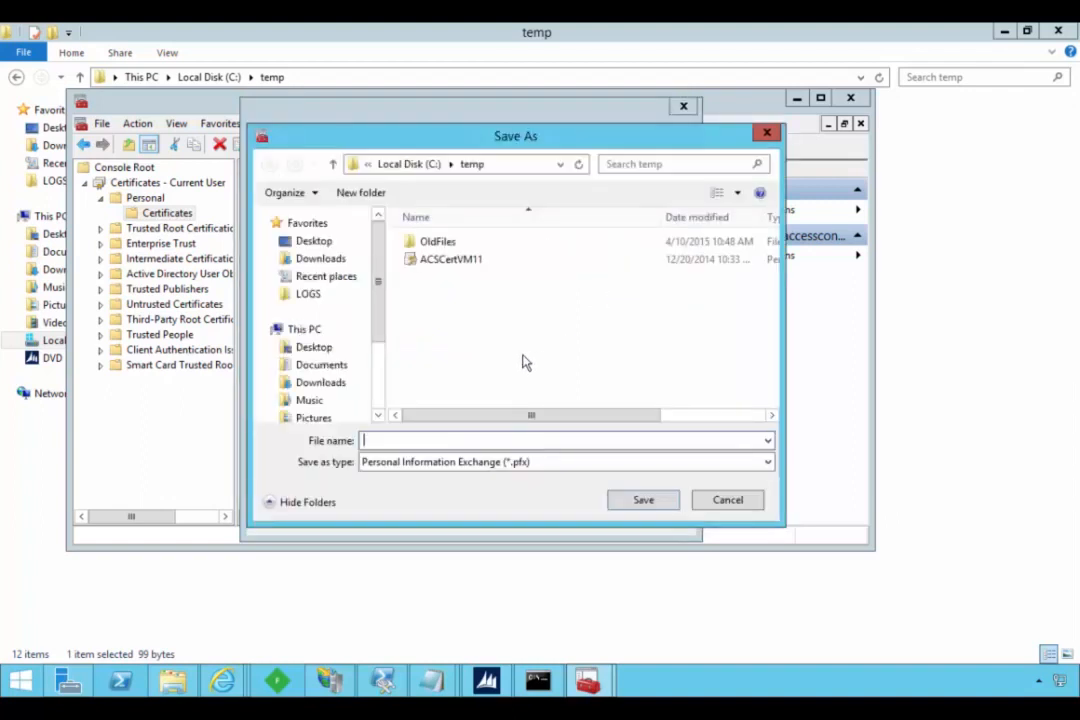
{"action": "left_click", "coordinate": [450, 260]}
{"action": "double_click", "coordinate": [437, 441]}
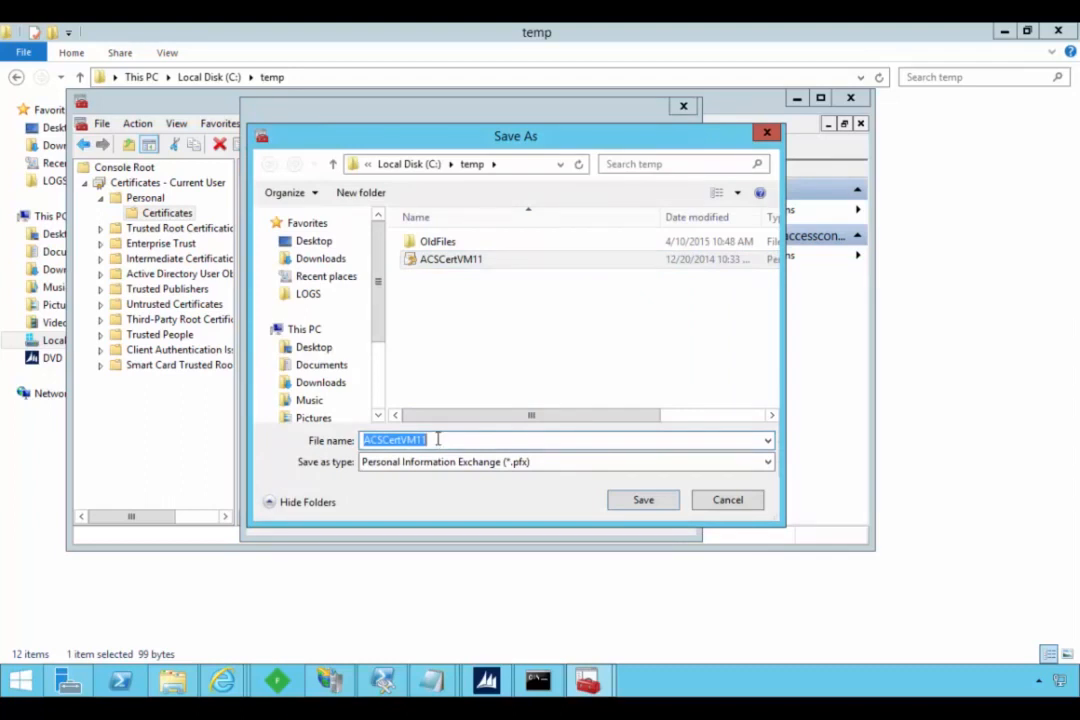
{"action": "left_click", "coordinate": [437, 440]}
{"action": "key", "text": "BackSpace"}
{"action": "key", "text": "BackSpace"}
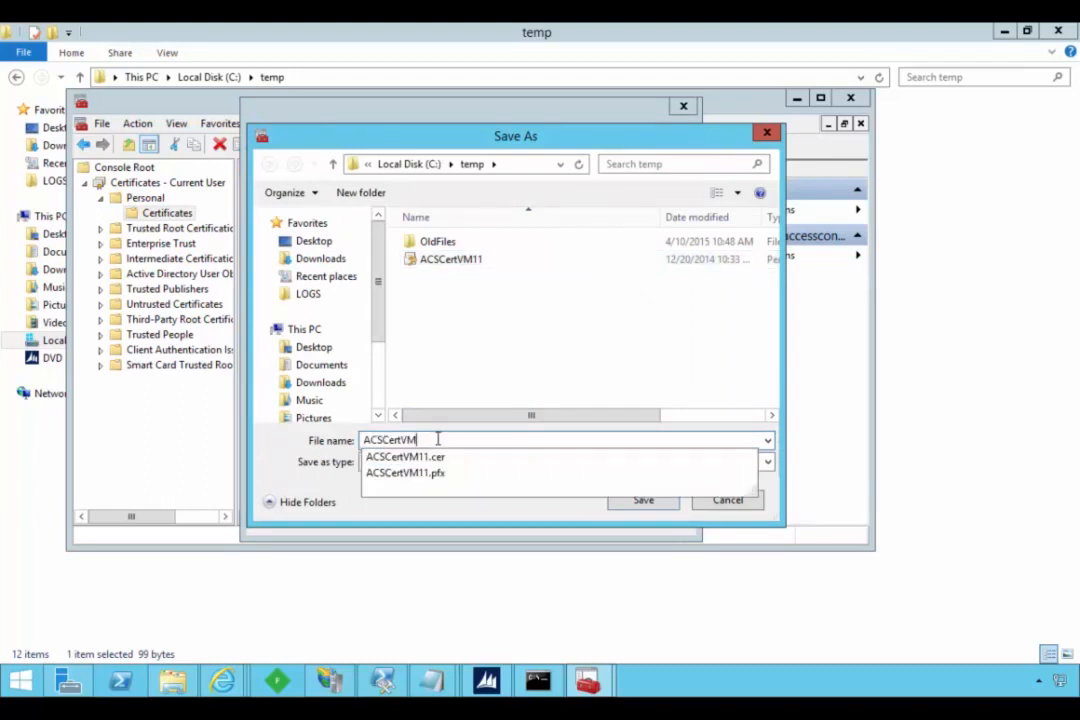
{"action": "type", "text": "6"}
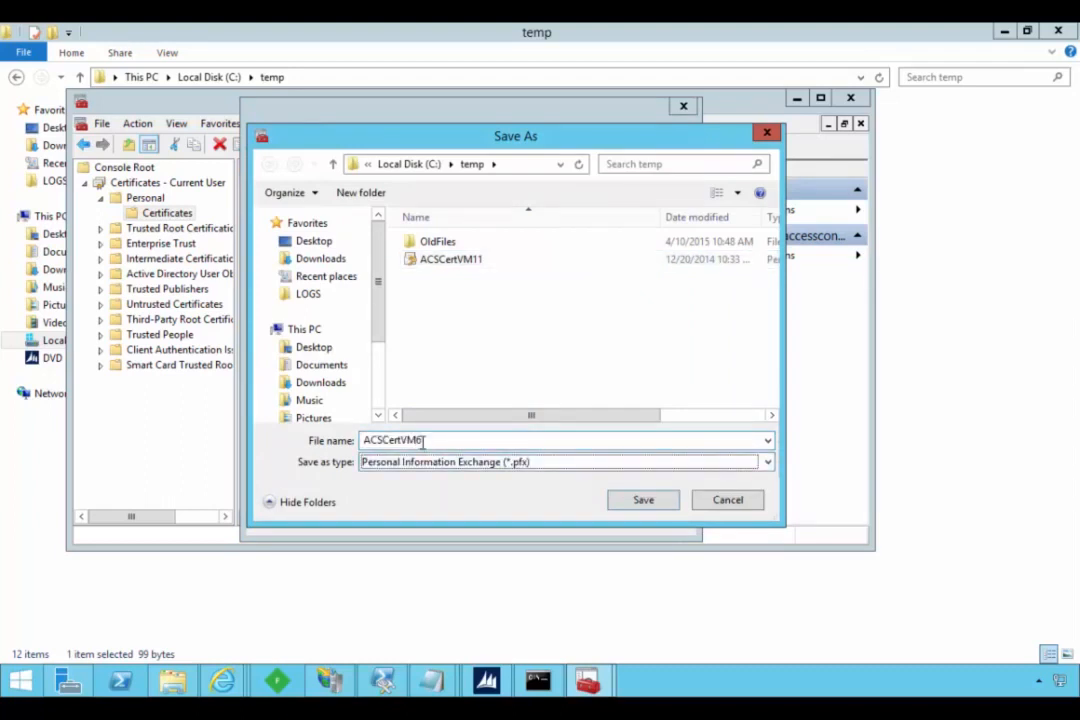
{"action": "left_click", "coordinate": [650, 501]}
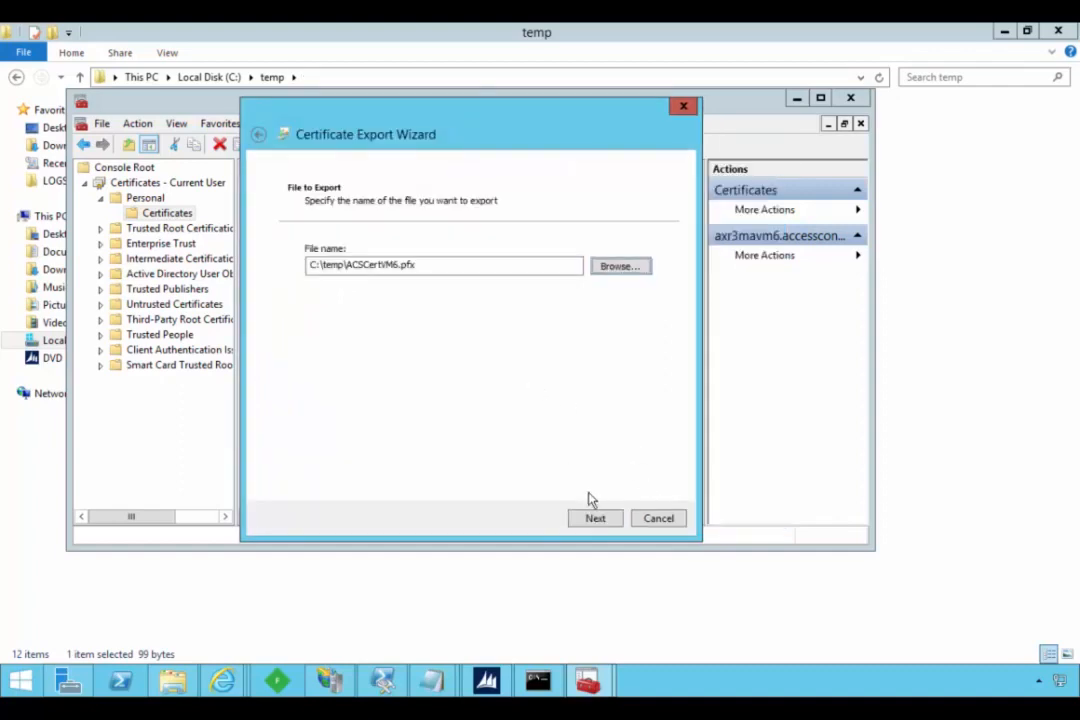
{"action": "left_click", "coordinate": [597, 519]}
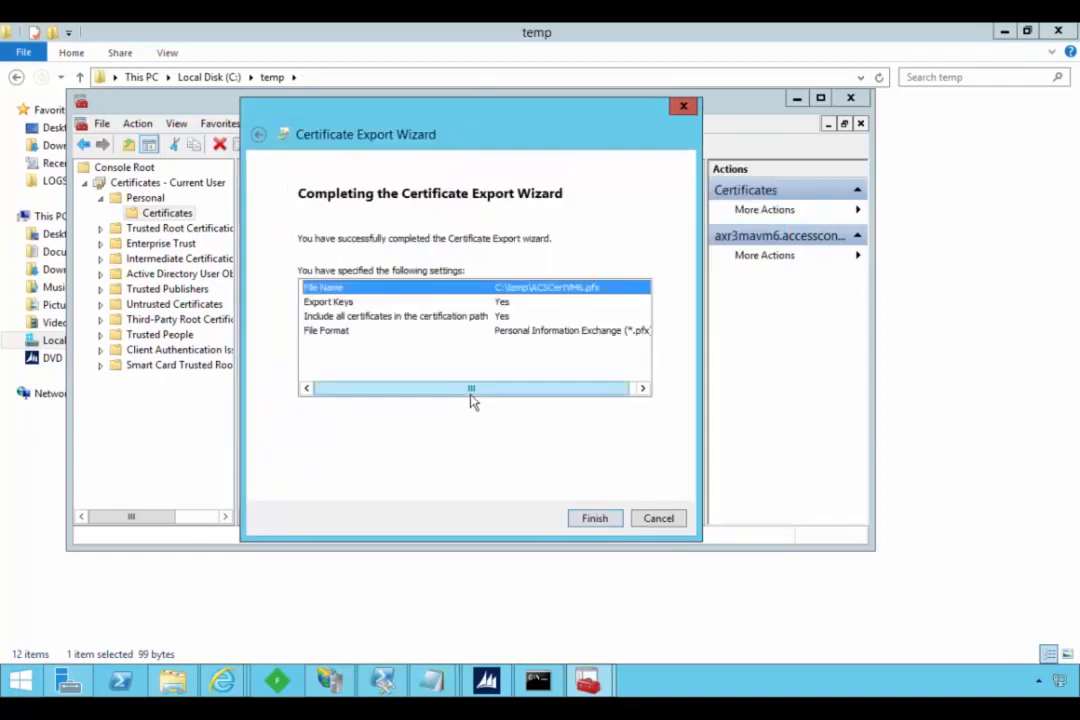
{"action": "left_click", "coordinate": [585, 512]}
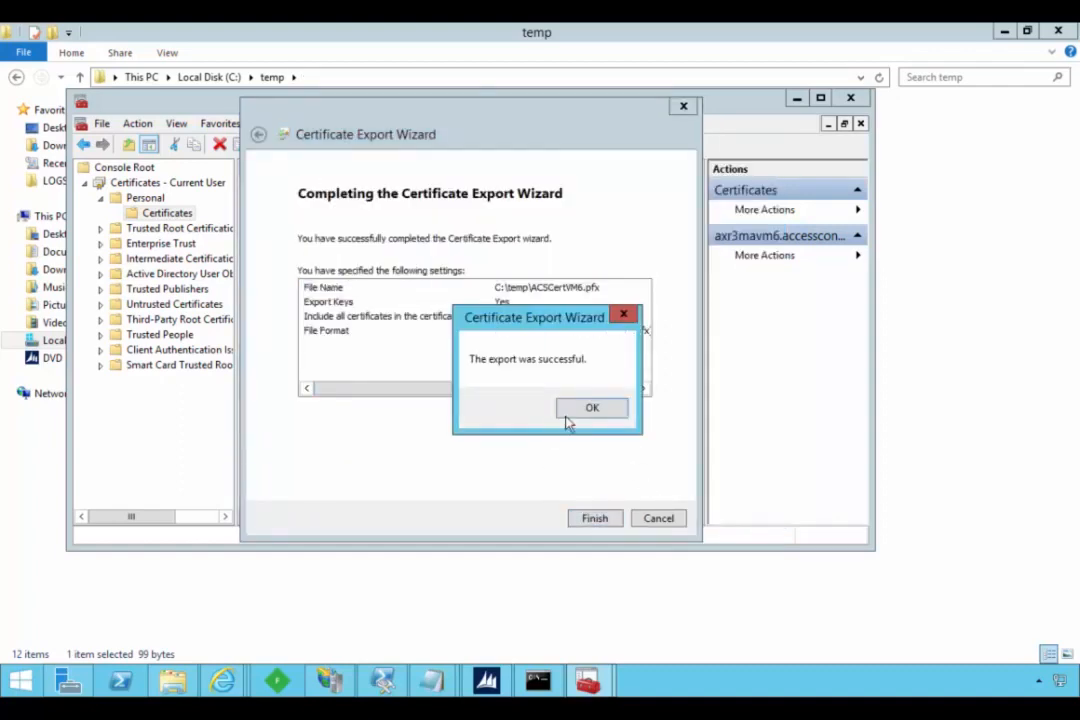
{"action": "left_click", "coordinate": [589, 408]}
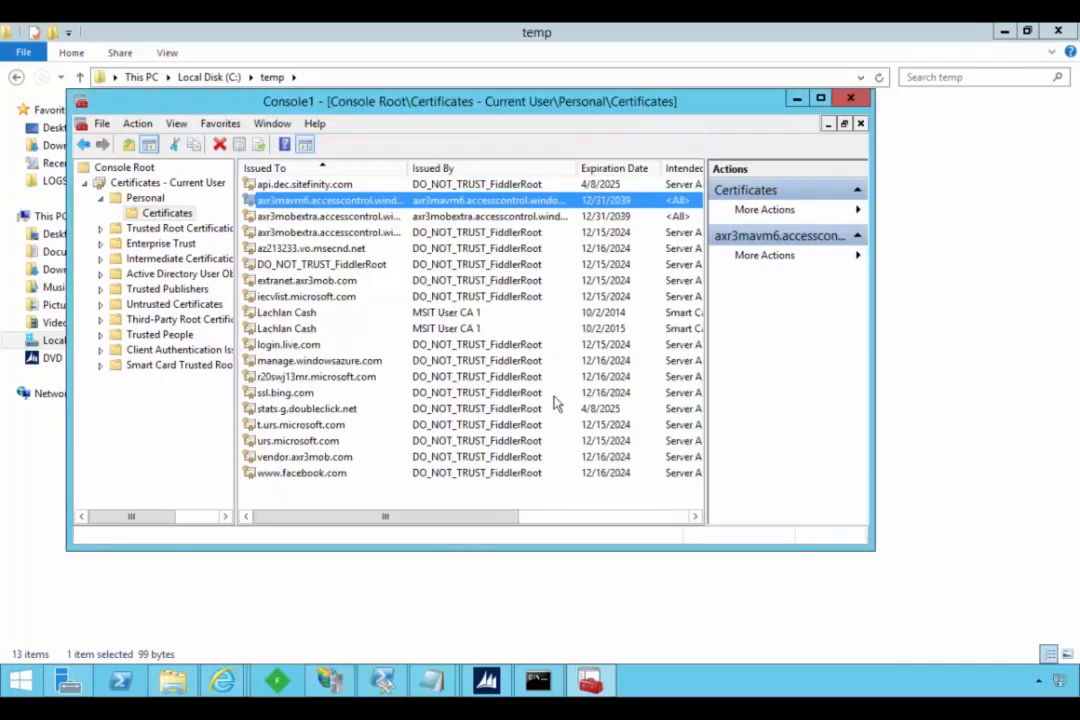
- Check the exported ACSCertVM6 Personal Information Exchange file in the temp folder and return to the certificates console
{"action": "left_click", "coordinate": [436, 584]}
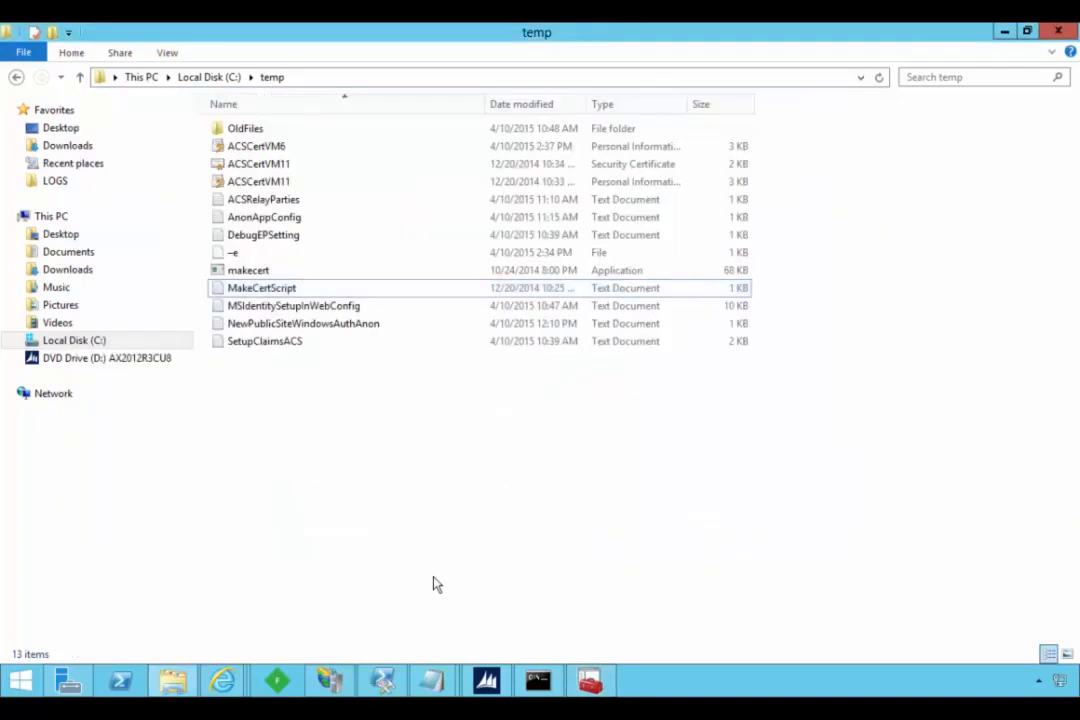
{"action": "left_click", "coordinate": [257, 148]}
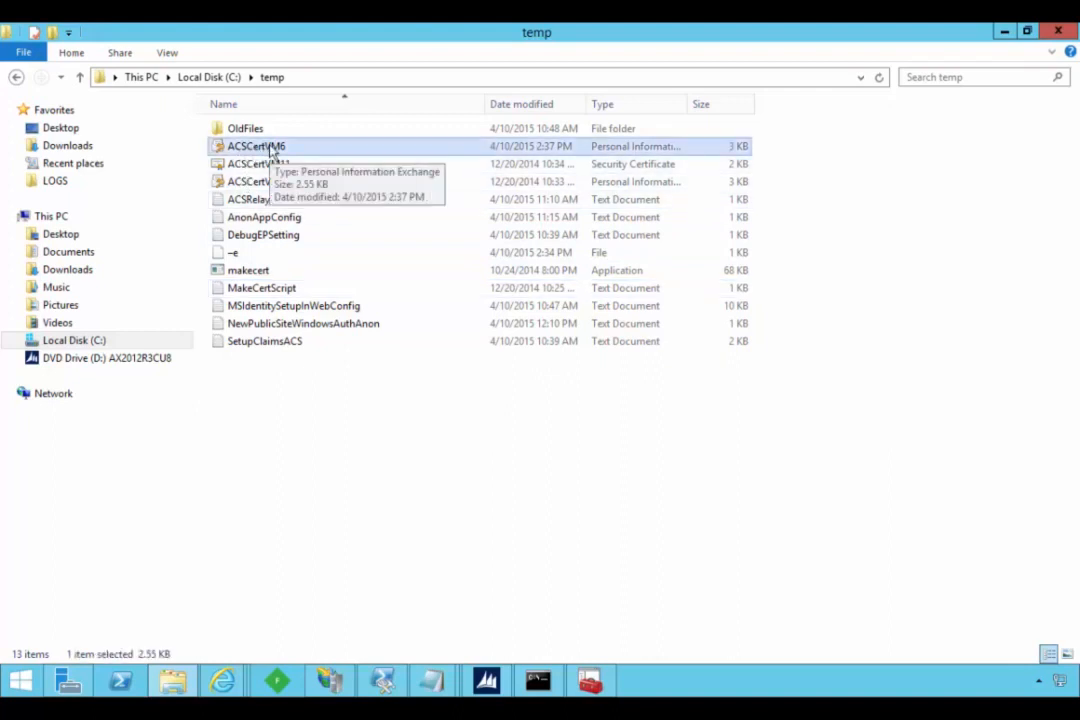
{"action": "left_click", "coordinate": [590, 681]}
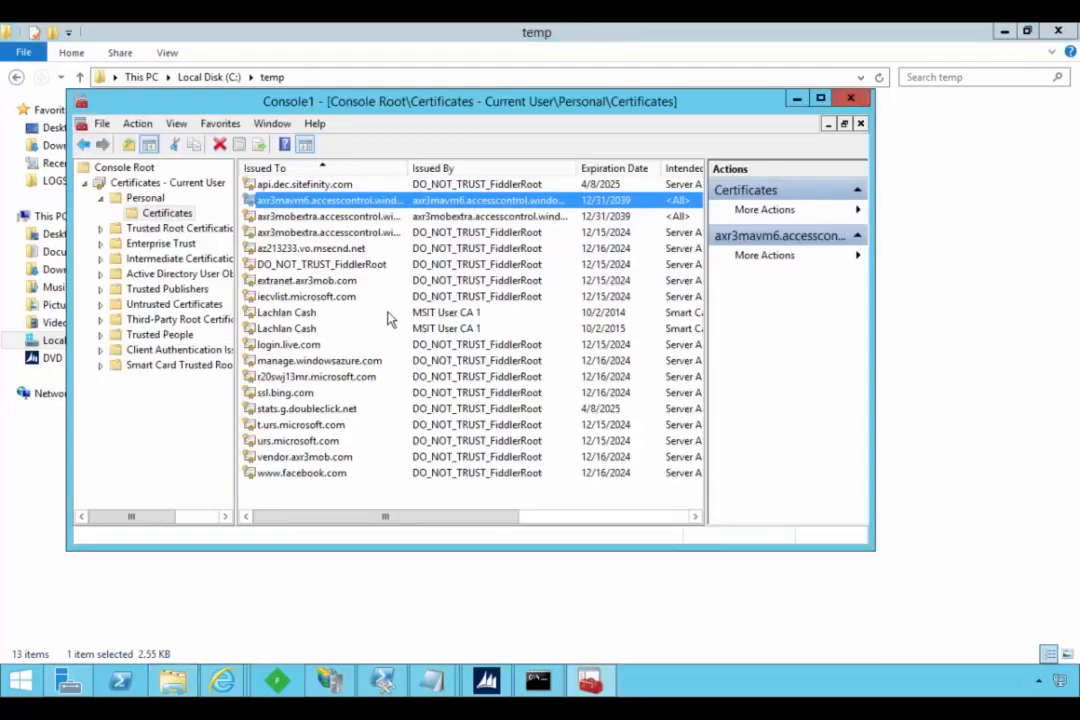
- Start exporting the axr3mavm6.accesscontrol.windows.net certificate without its private key in Base-64 encoded X.509 (.CER) format
{"action": "right_click", "coordinate": [329, 204]}
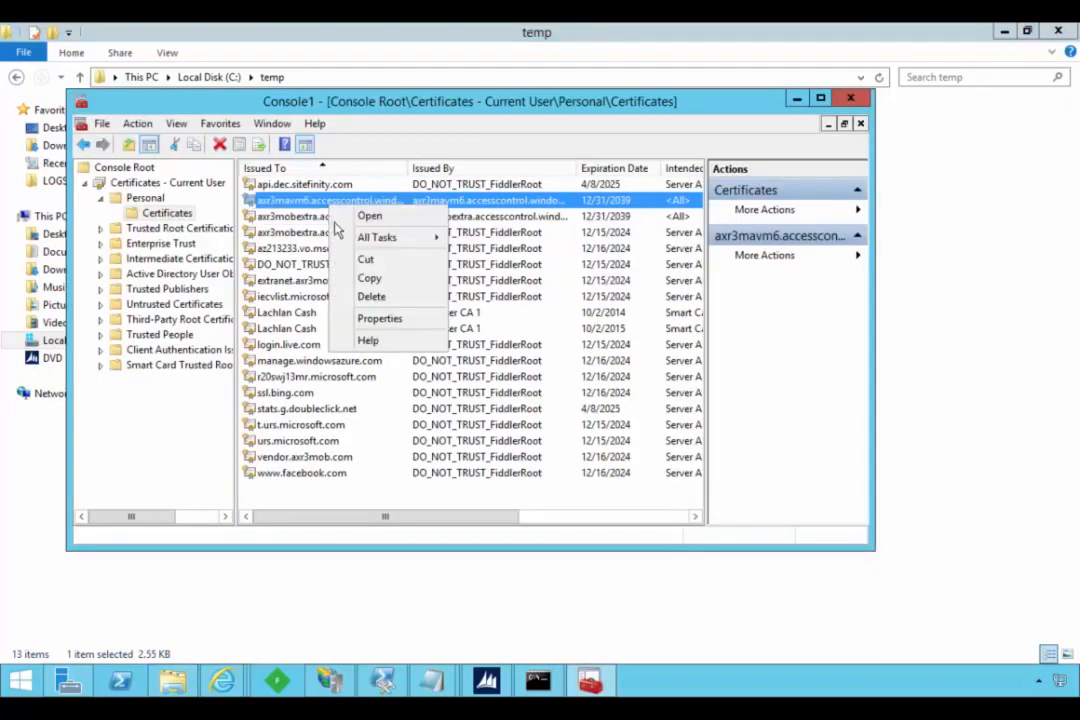
{"action": "mouse_move", "coordinate": [380, 237]}
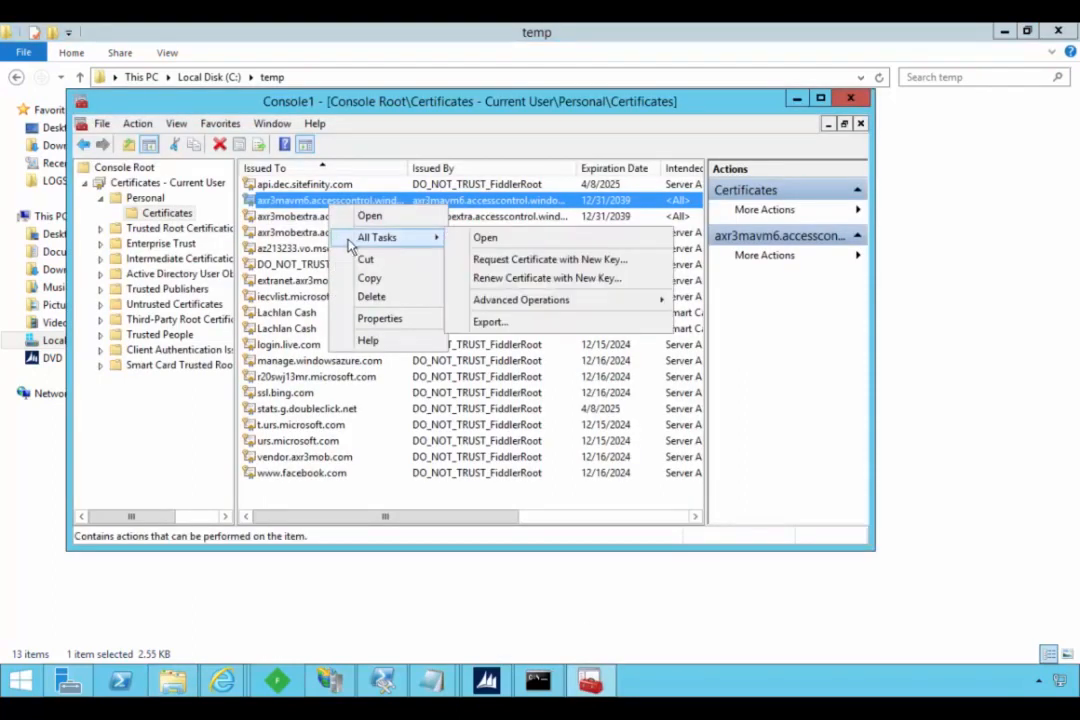
{"action": "left_click", "coordinate": [507, 323]}
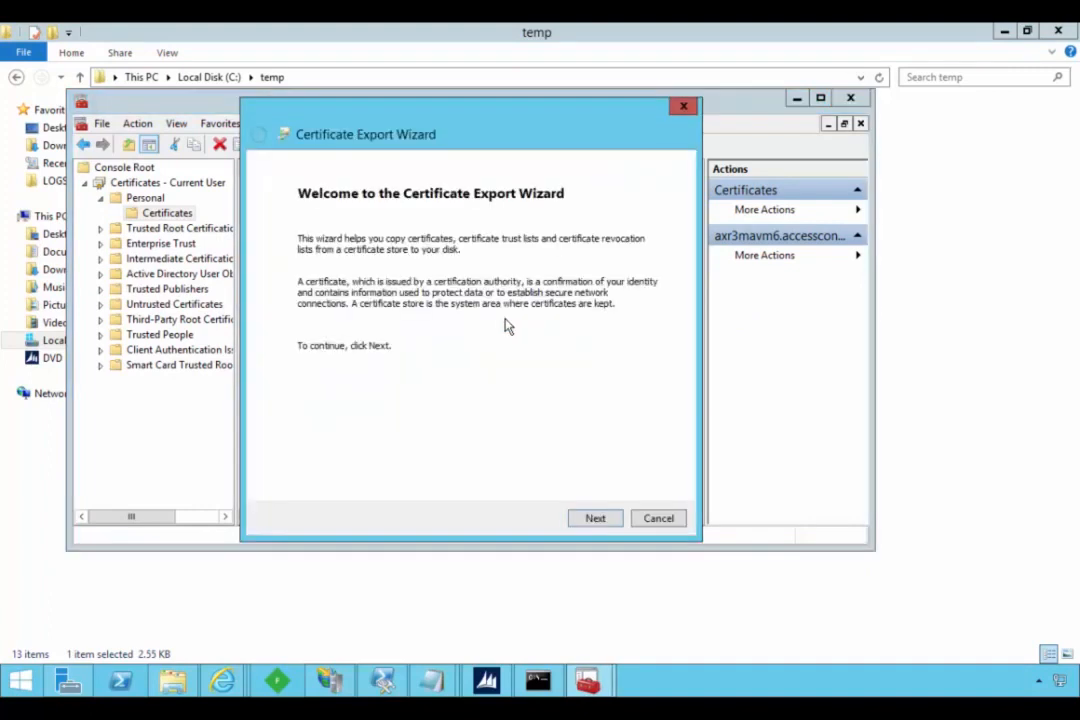
{"action": "left_click", "coordinate": [592, 520]}
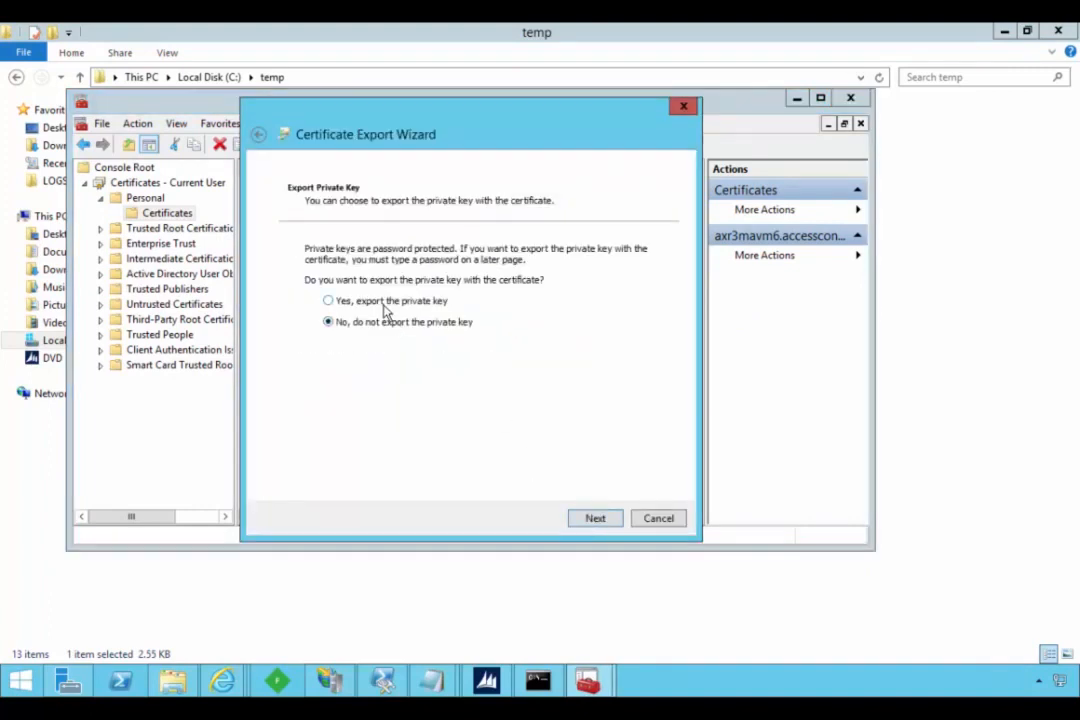
{"action": "left_click", "coordinate": [589, 522]}
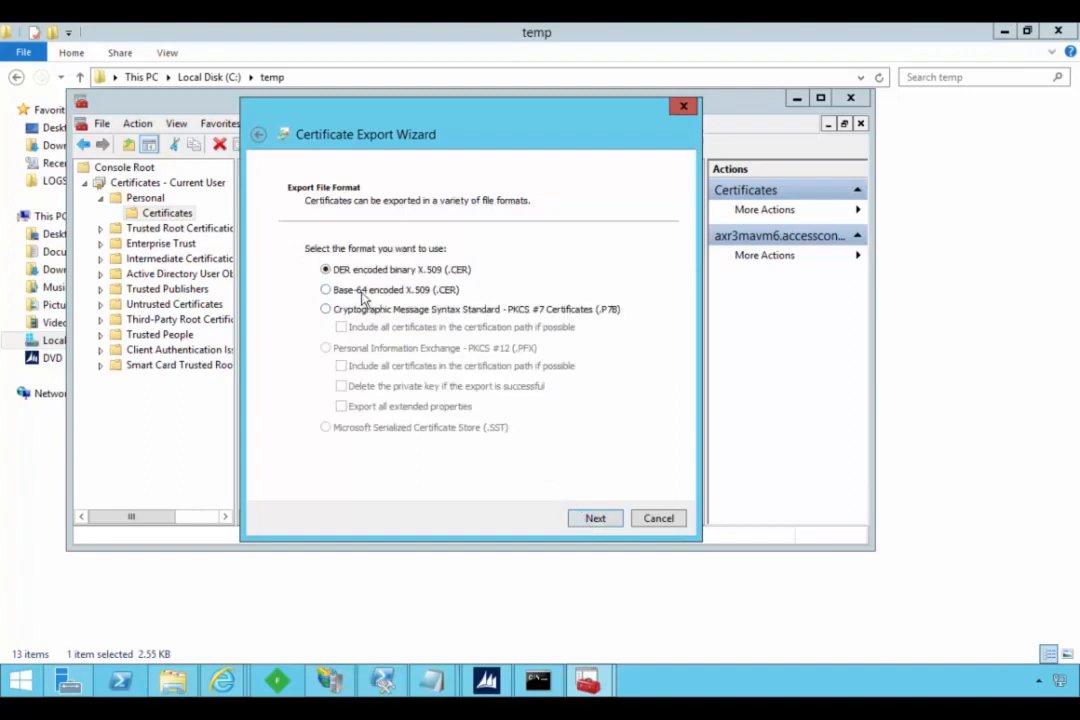
{"action": "left_click", "coordinate": [600, 520]}
- Set the export file to ACSCertVM6.cer in C:\temp and complete the public certificate export
{"action": "left_click", "coordinate": [617, 267]}
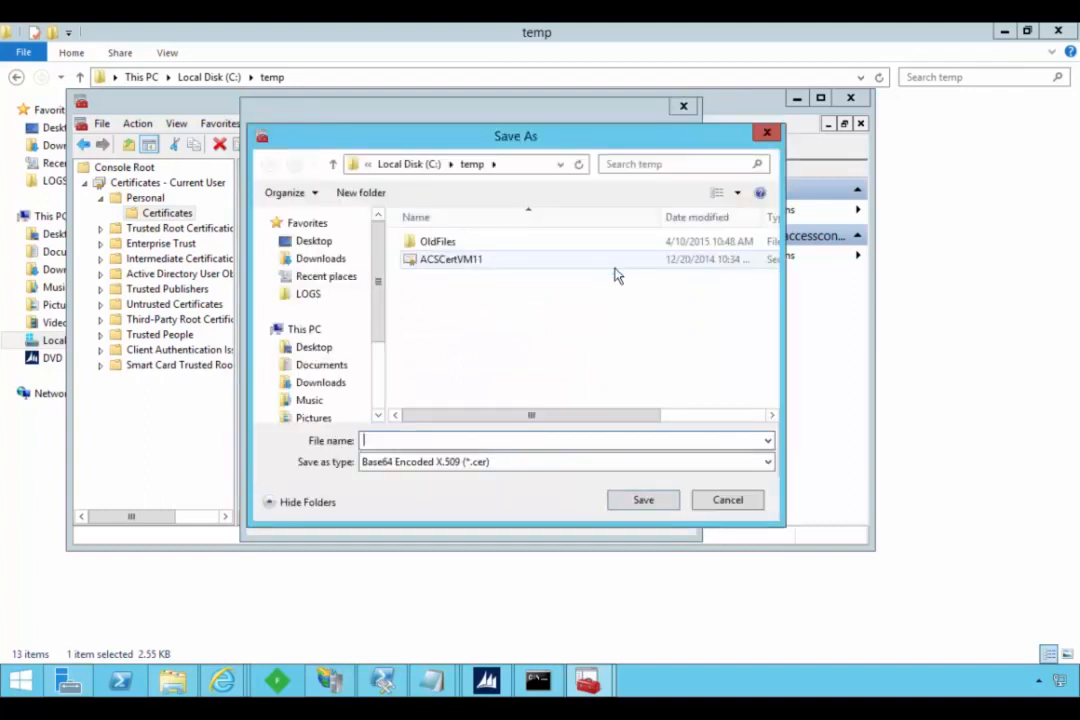
{"action": "left_click", "coordinate": [463, 262]}
{"action": "double_click", "coordinate": [449, 441]}
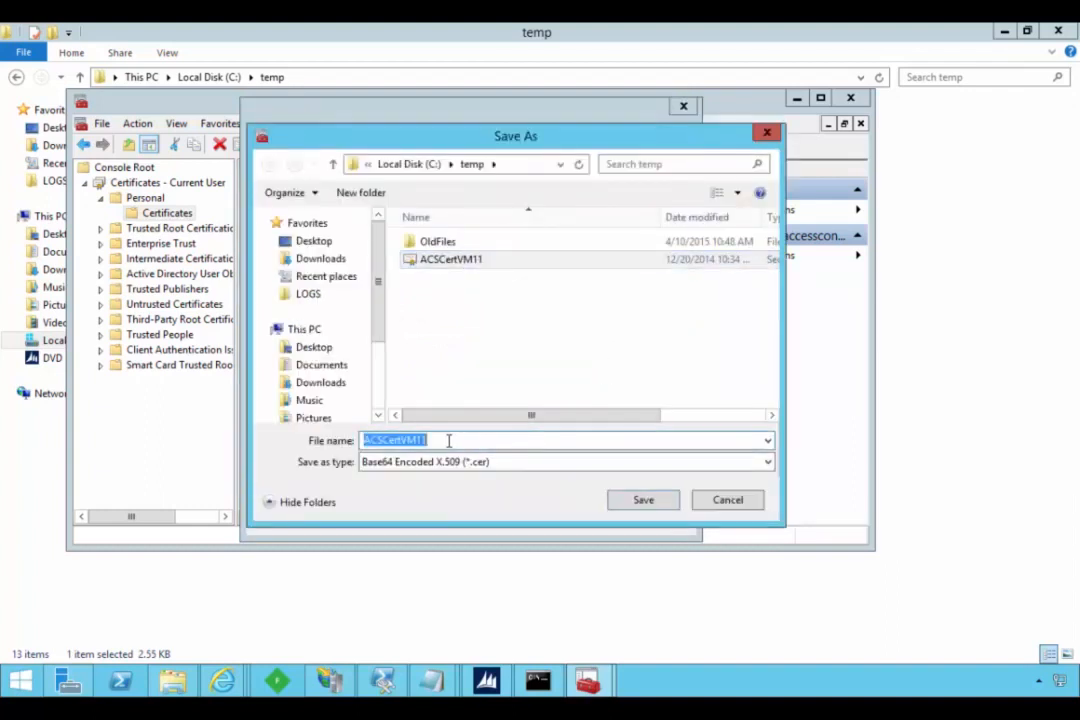
{"action": "left_click", "coordinate": [449, 440]}
{"action": "key", "text": "BackSpace"}
{"action": "key", "text": "BackSpace"}
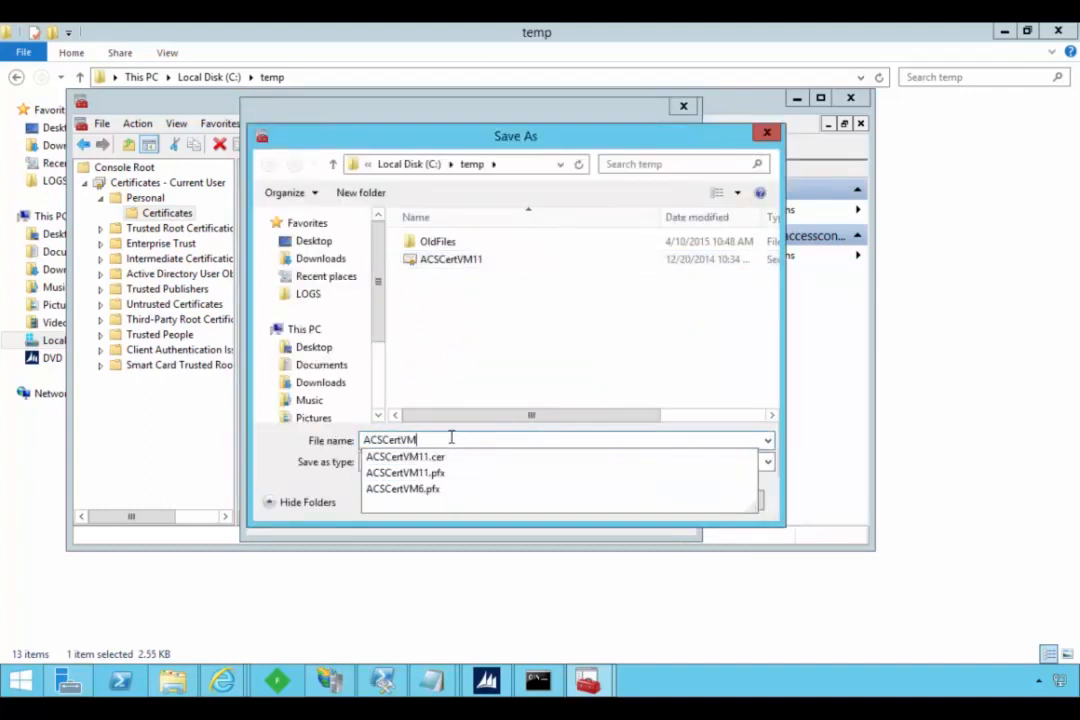
{"action": "type", "text": "6"}
{"action": "key", "text": "Tab"}
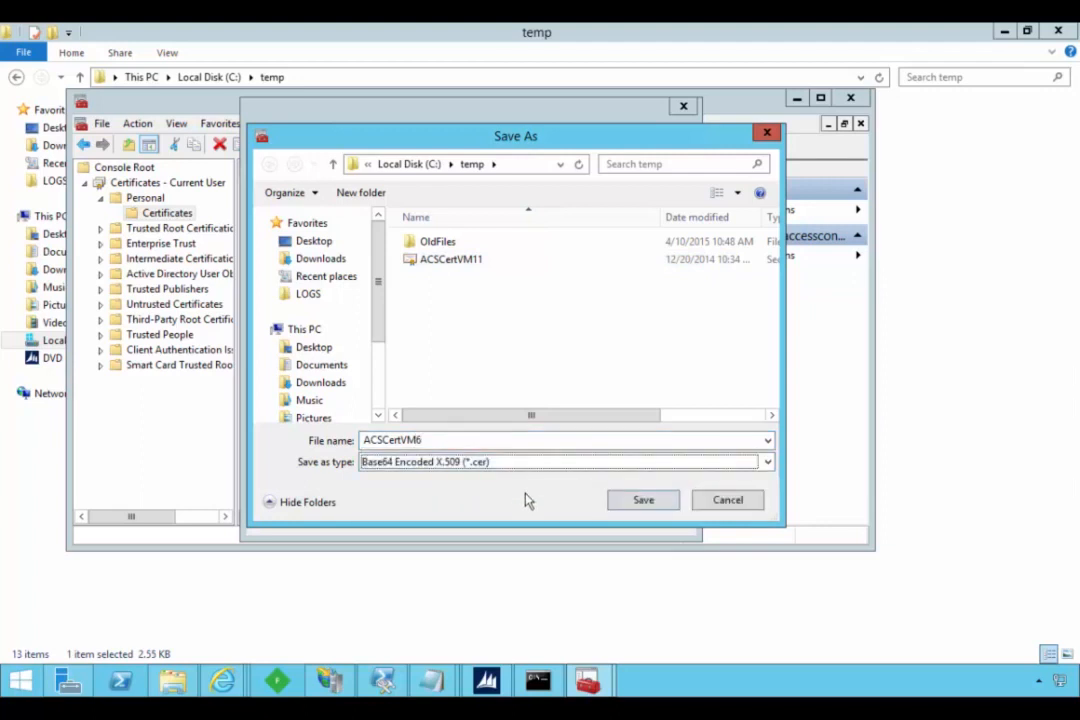
{"action": "left_click", "coordinate": [639, 503]}
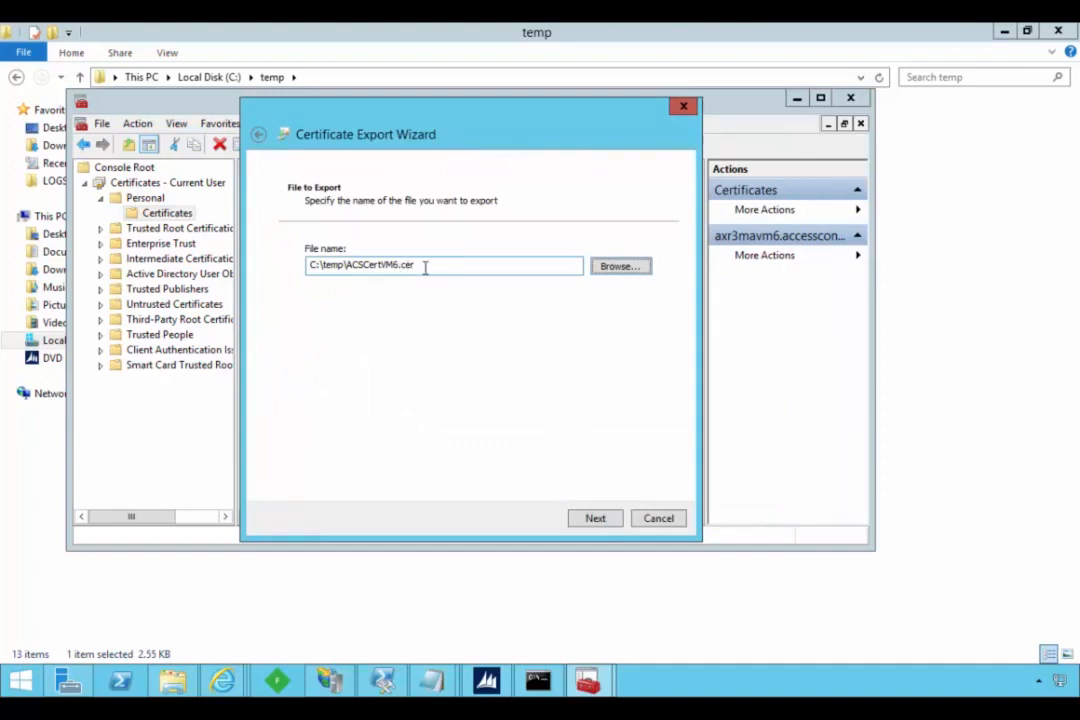
{"action": "left_click", "coordinate": [586, 519]}
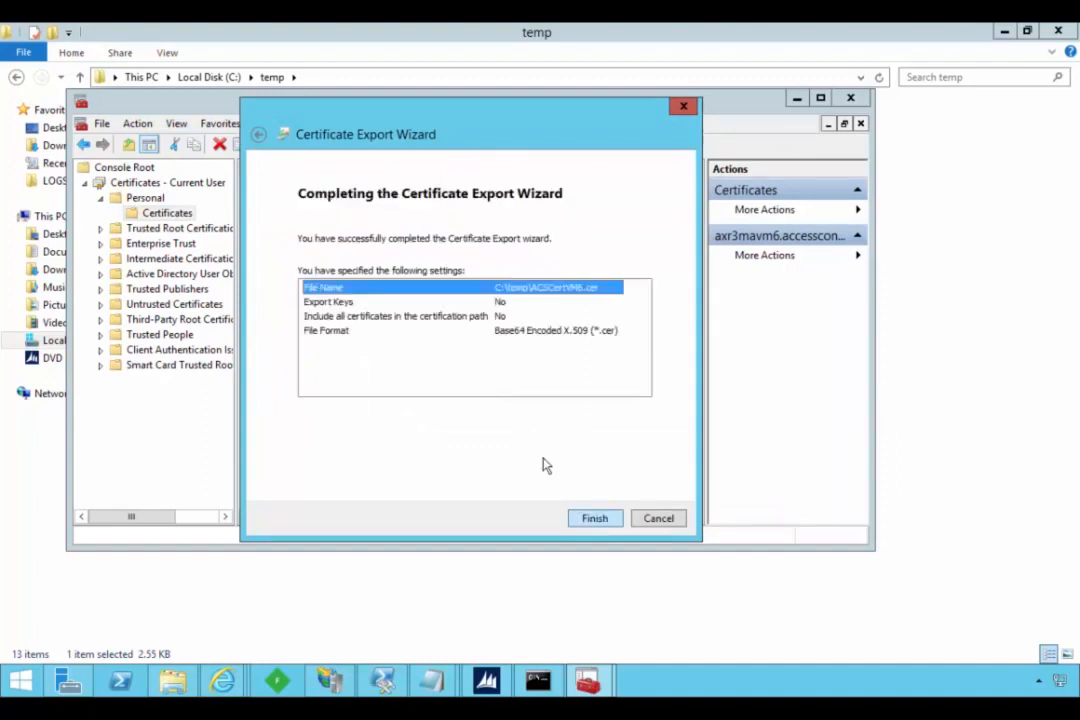
{"action": "left_click", "coordinate": [592, 518]}
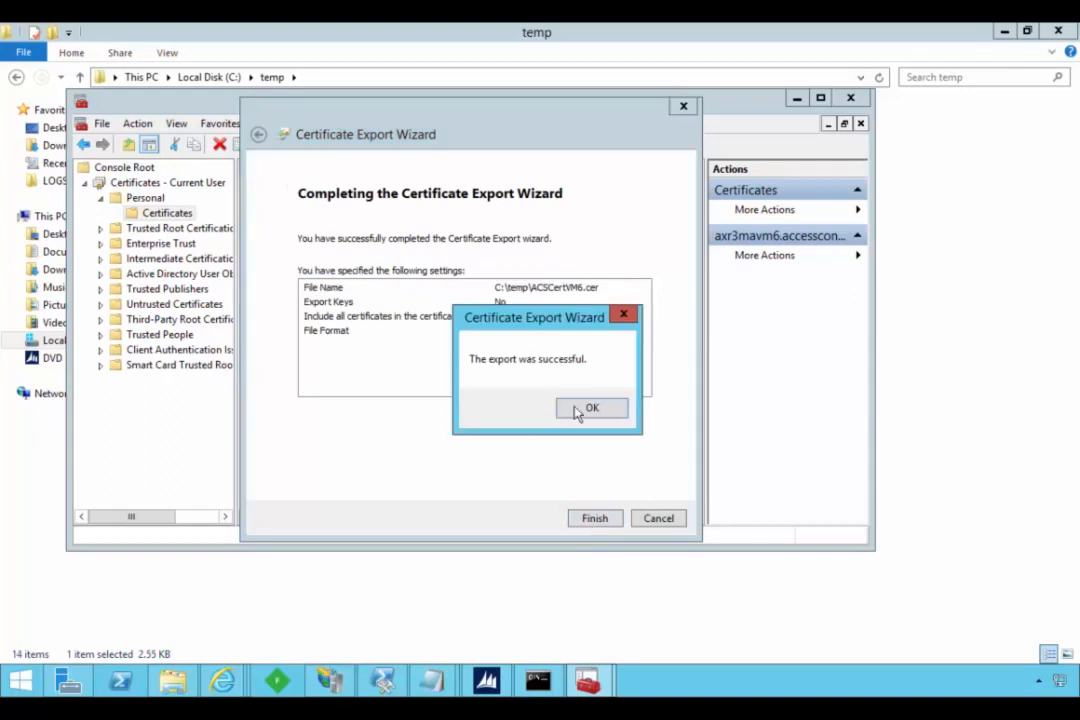
{"action": "left_click", "coordinate": [583, 410]}
- Compare the exported ACSCertVM6 security certificate and Personal Information Exchange files in the temp folder
{"action": "left_click", "coordinate": [478, 565]}
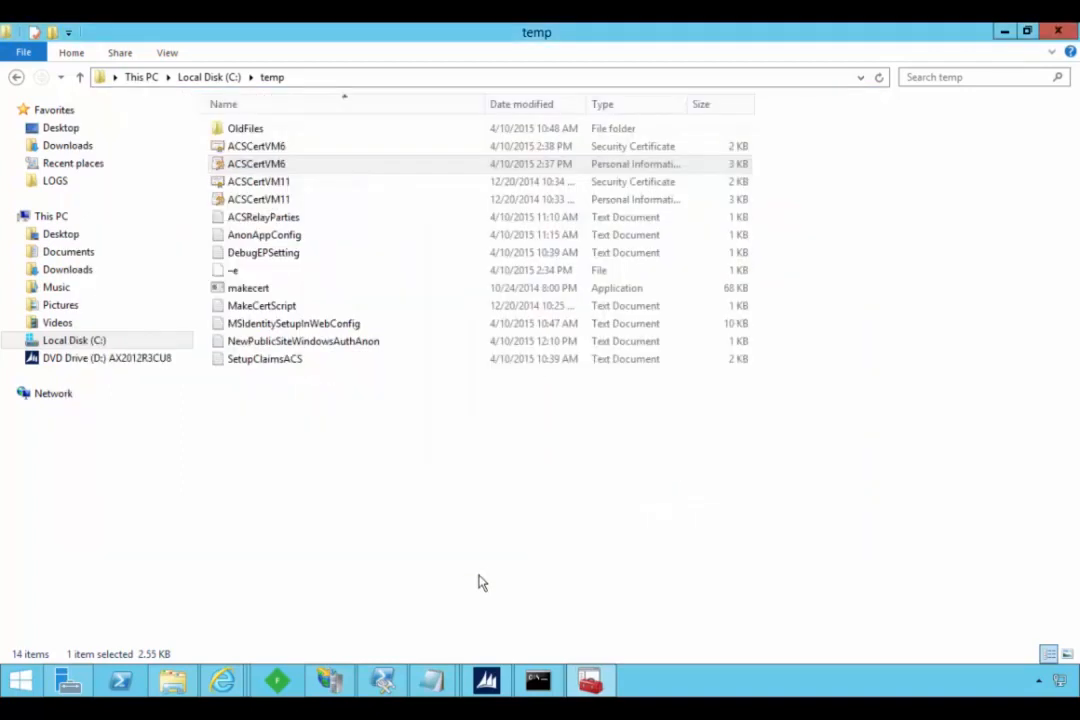
{"action": "left_click", "coordinate": [257, 147]}
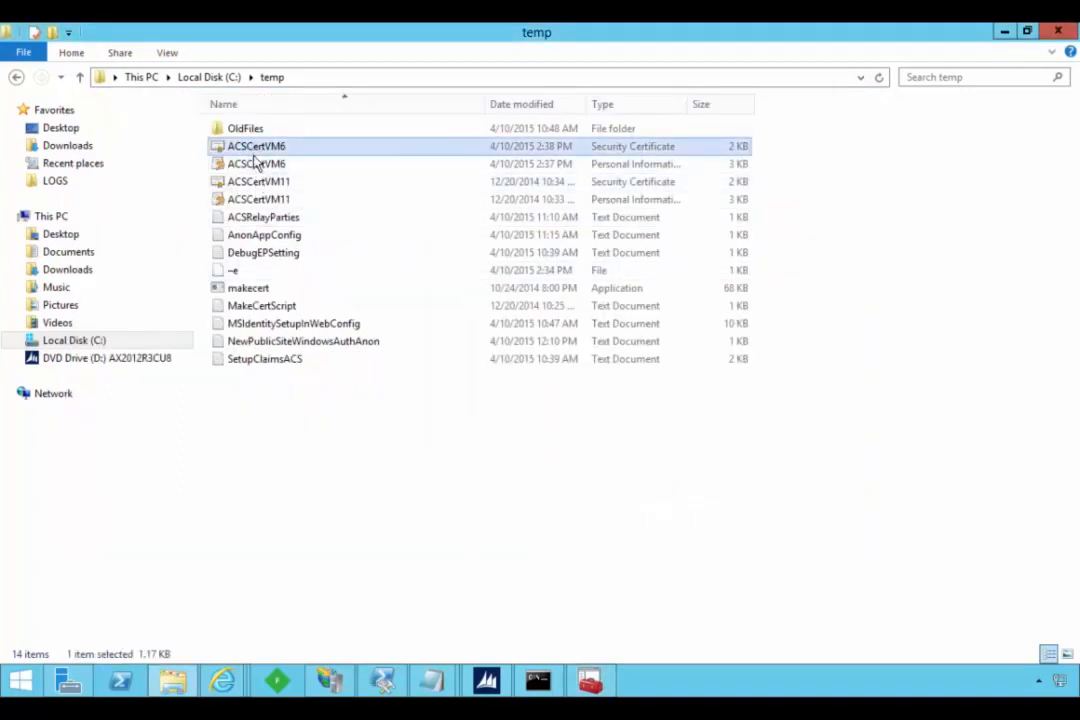
{"action": "left_click", "coordinate": [255, 164]}
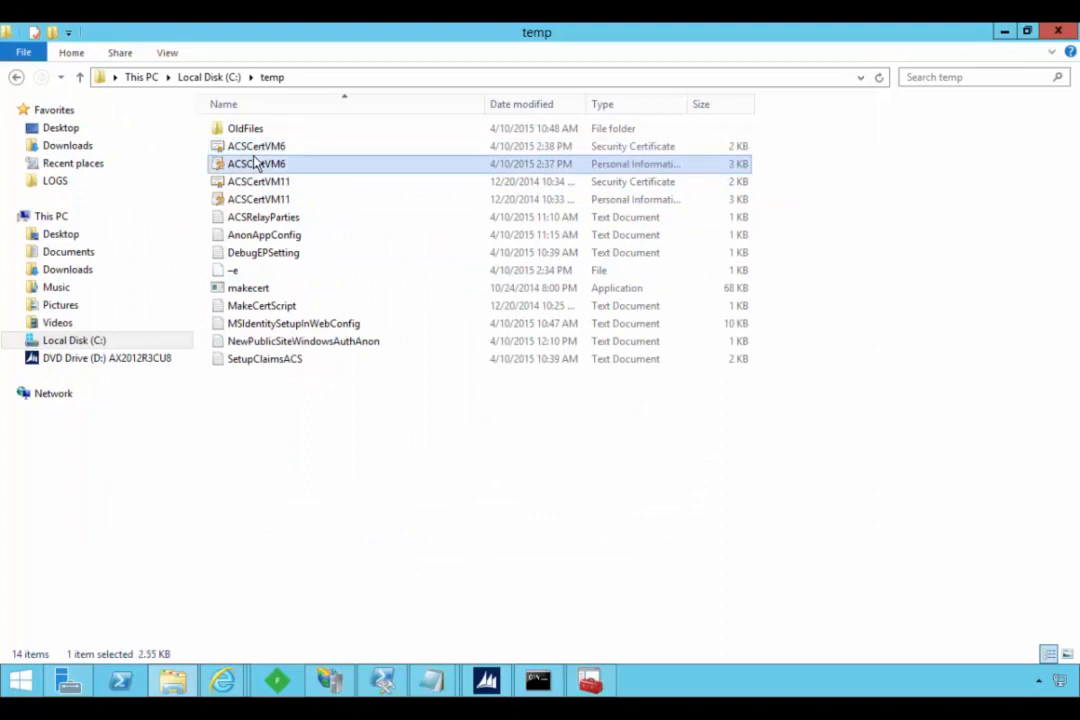
{"action": "left_click", "coordinate": [596, 148]}
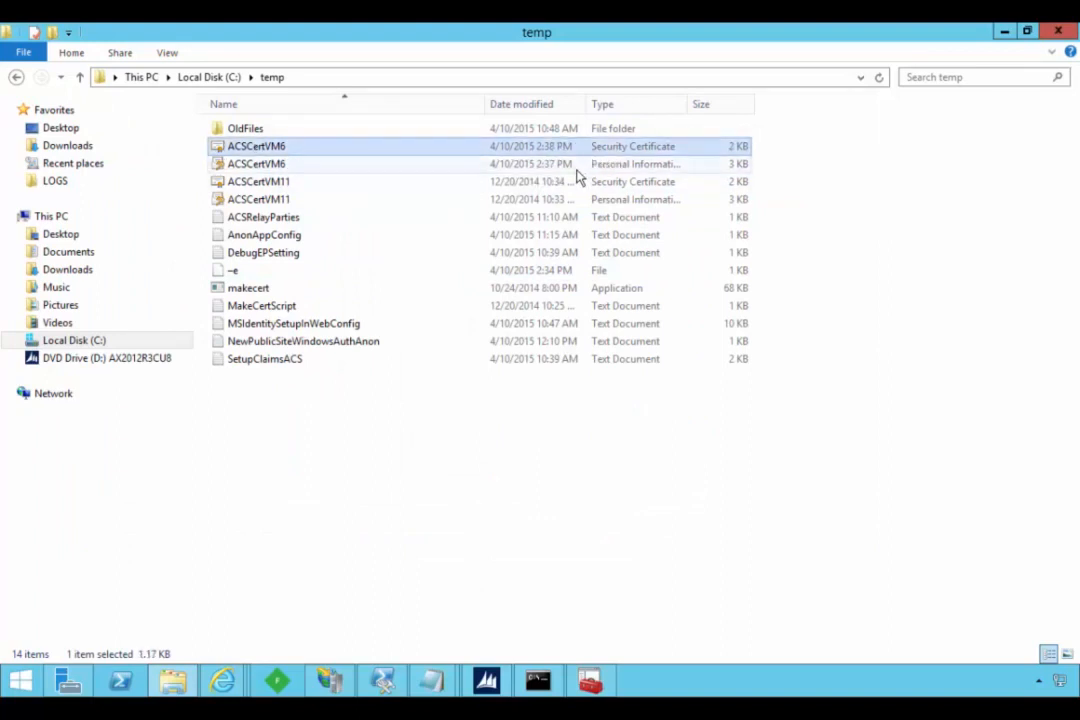
{"action": "left_click", "coordinate": [216, 163]}
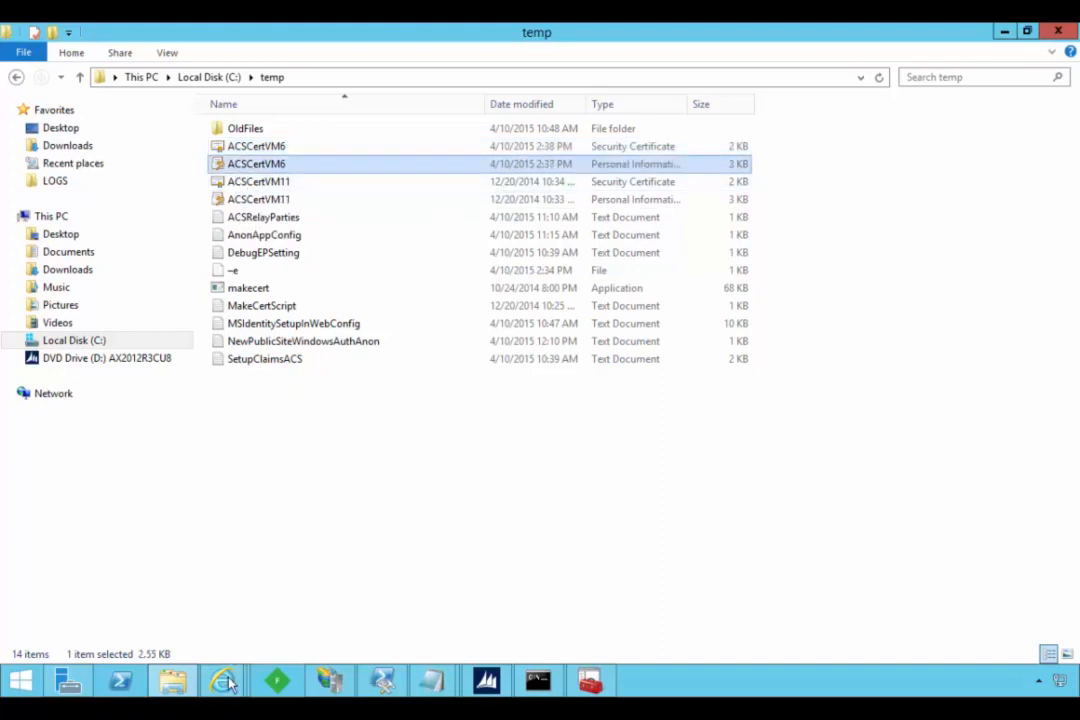
- In the browser's Add Relying Party Application form for axr3mavm6, choose C:\temp\ACSCertVM6.pfx as the dedicated token-signing certificate
{"action": "mouse_move", "coordinate": [222, 680]}
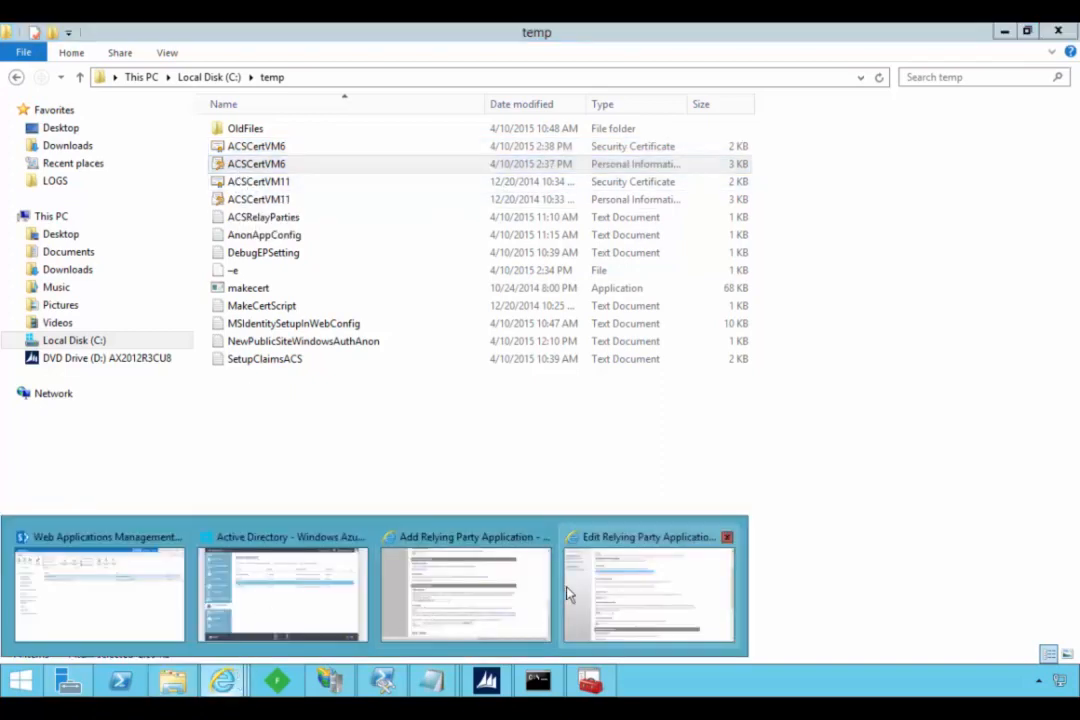
{"action": "left_click", "coordinate": [592, 600]}
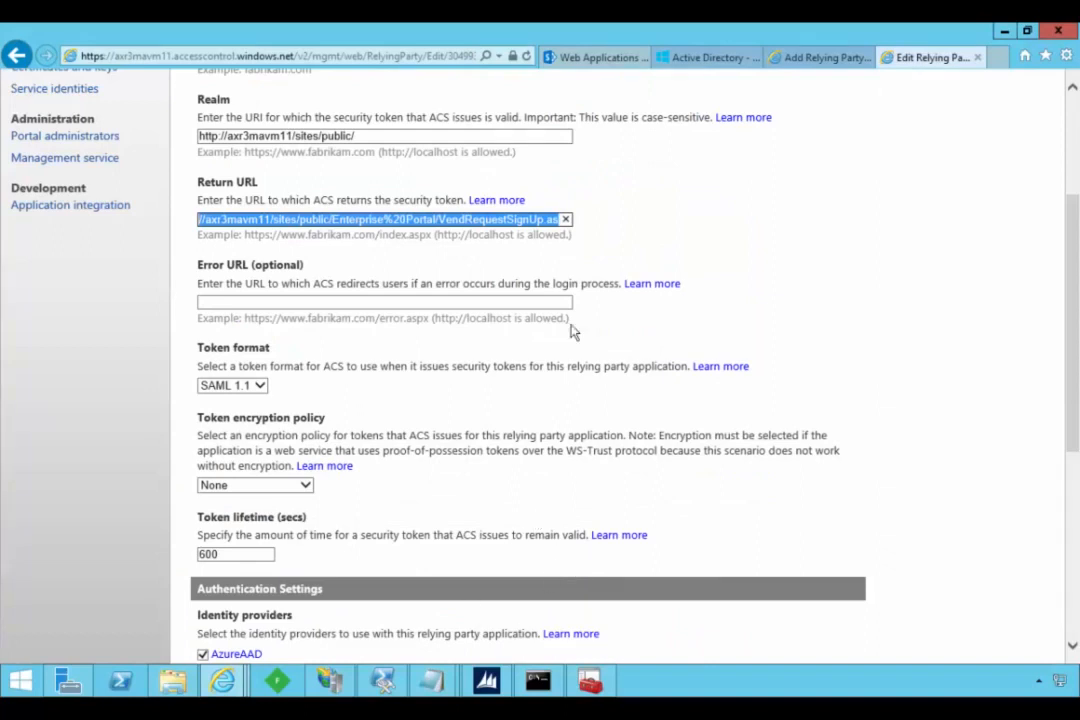
{"action": "left_click", "coordinate": [812, 57]}
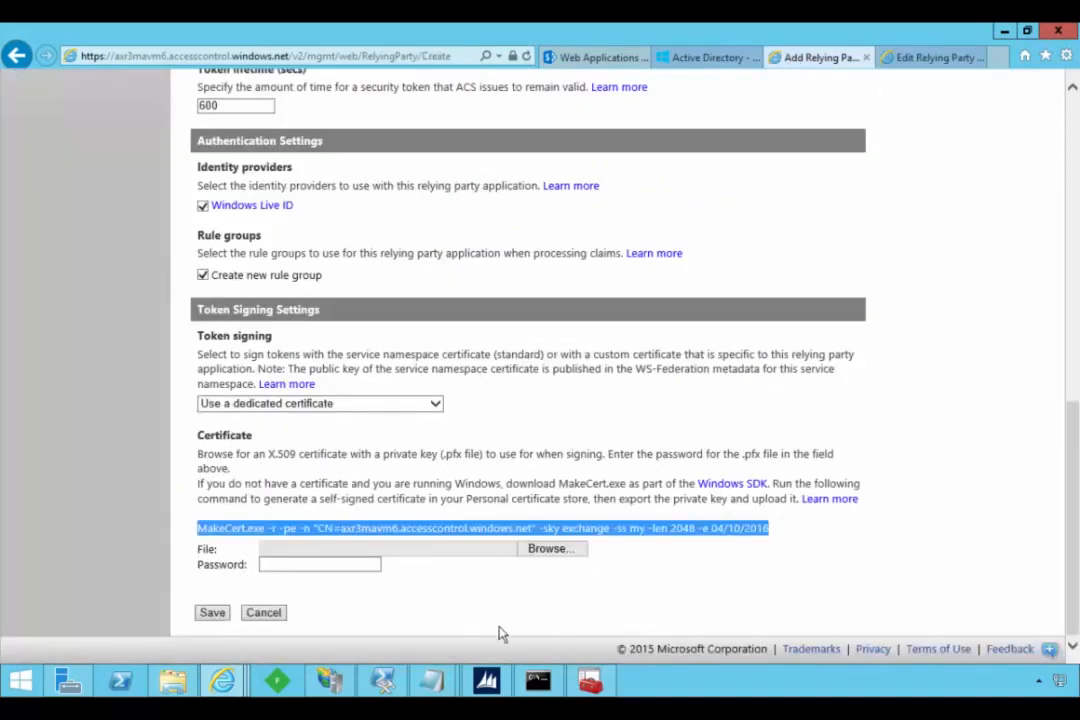
{"action": "left_click", "coordinate": [552, 553]}
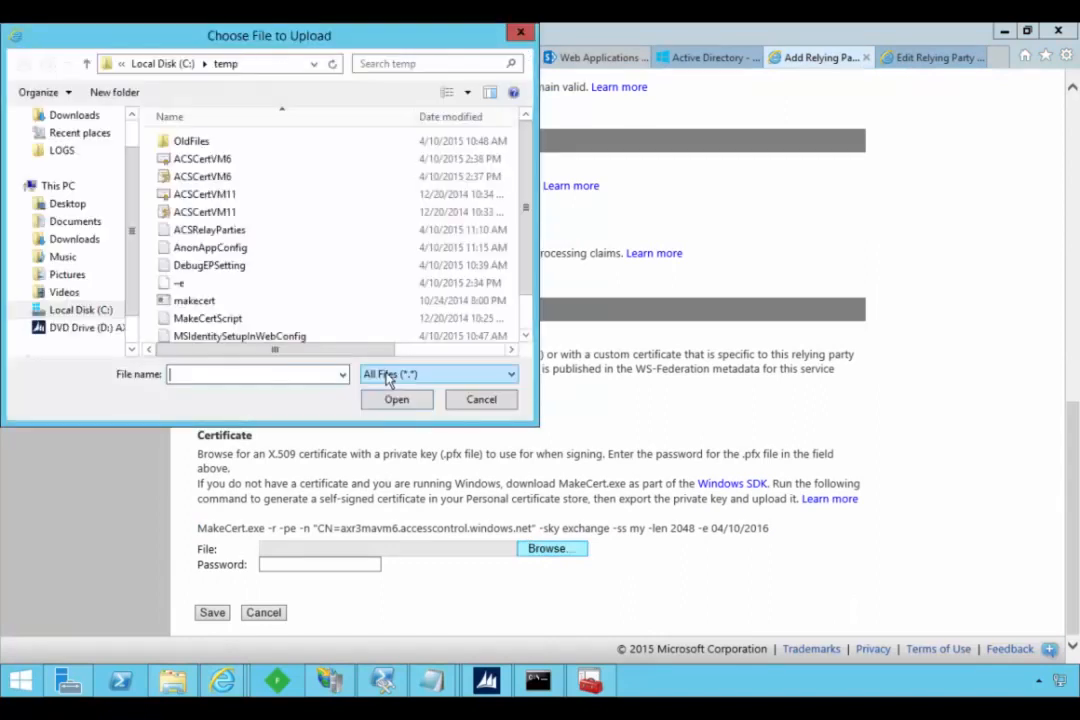
{"action": "left_click", "coordinate": [226, 180]}
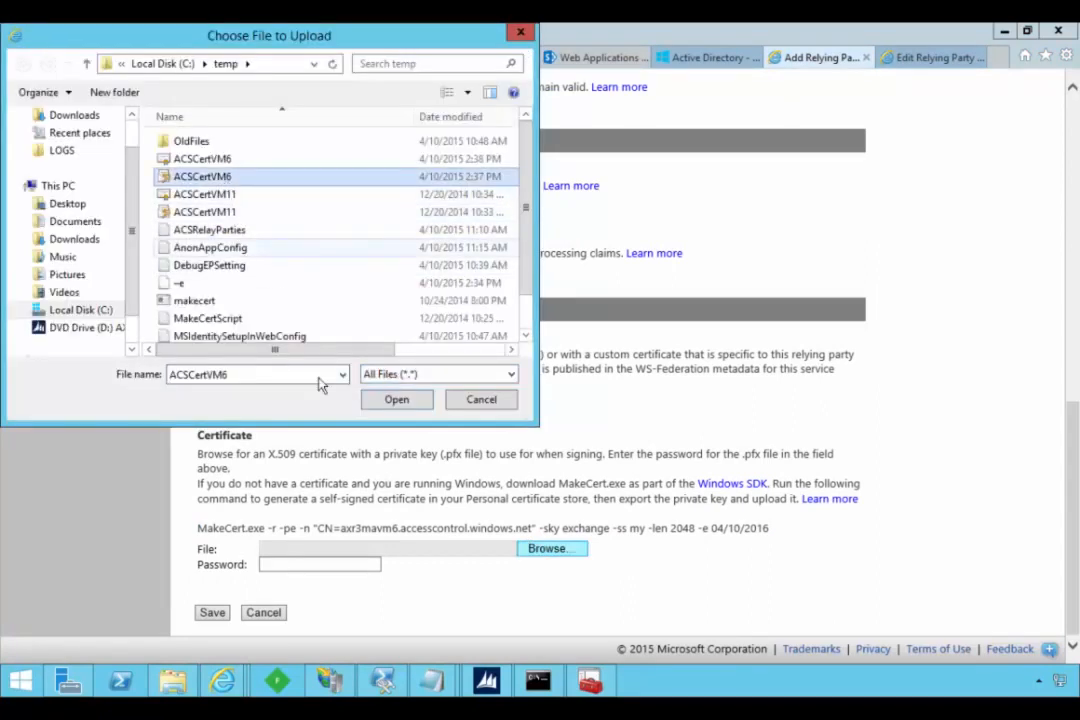
{"action": "left_click_drag", "start_coordinate": [528, 413], "coordinate": [815, 497]}
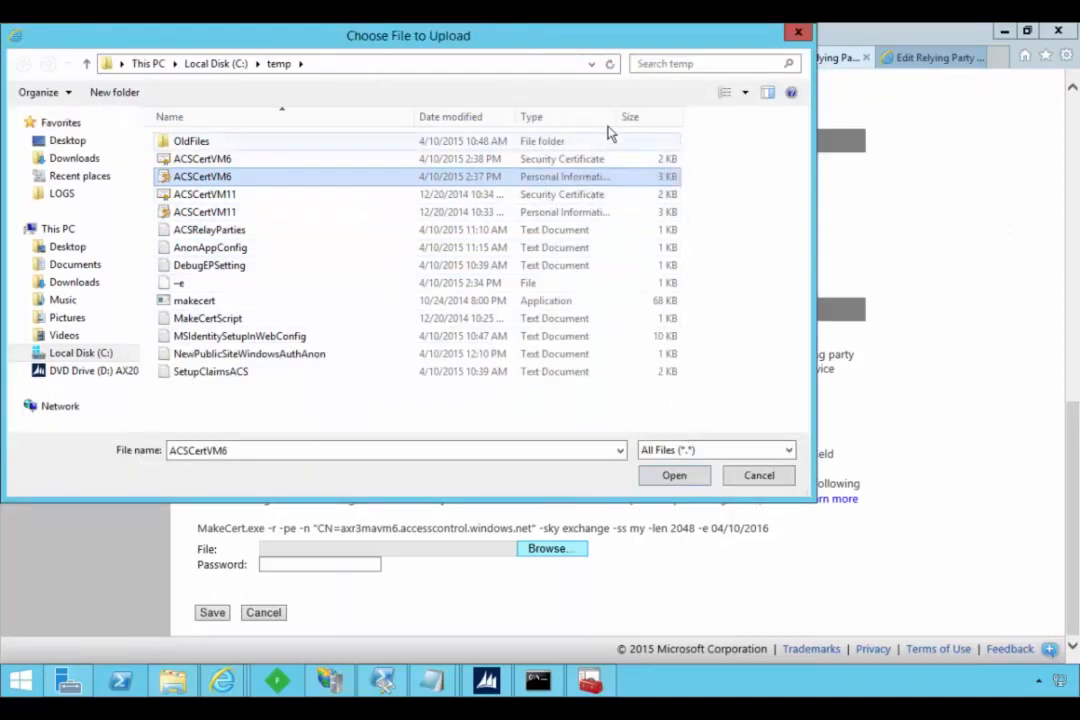
{"action": "left_click_drag", "start_coordinate": [614, 116], "coordinate": [697, 116]}
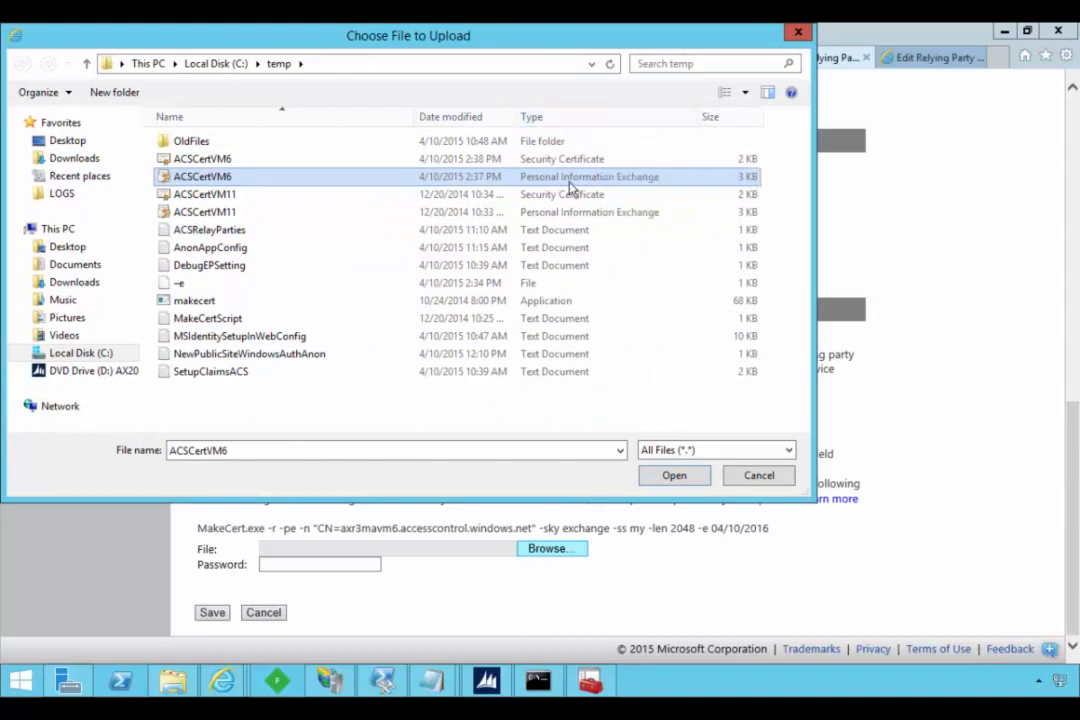
{"action": "left_click", "coordinate": [672, 478]}
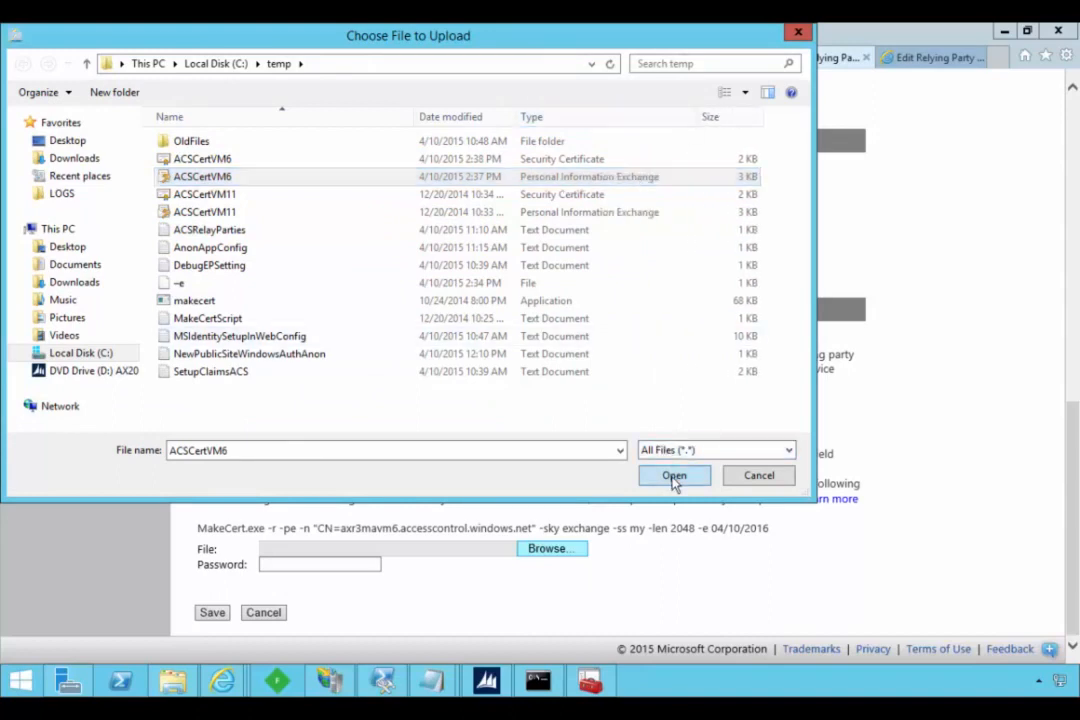
- Enter the certificate file's password and save the relying party application, declining to store the password for this site
{"action": "left_click", "coordinate": [293, 566]}
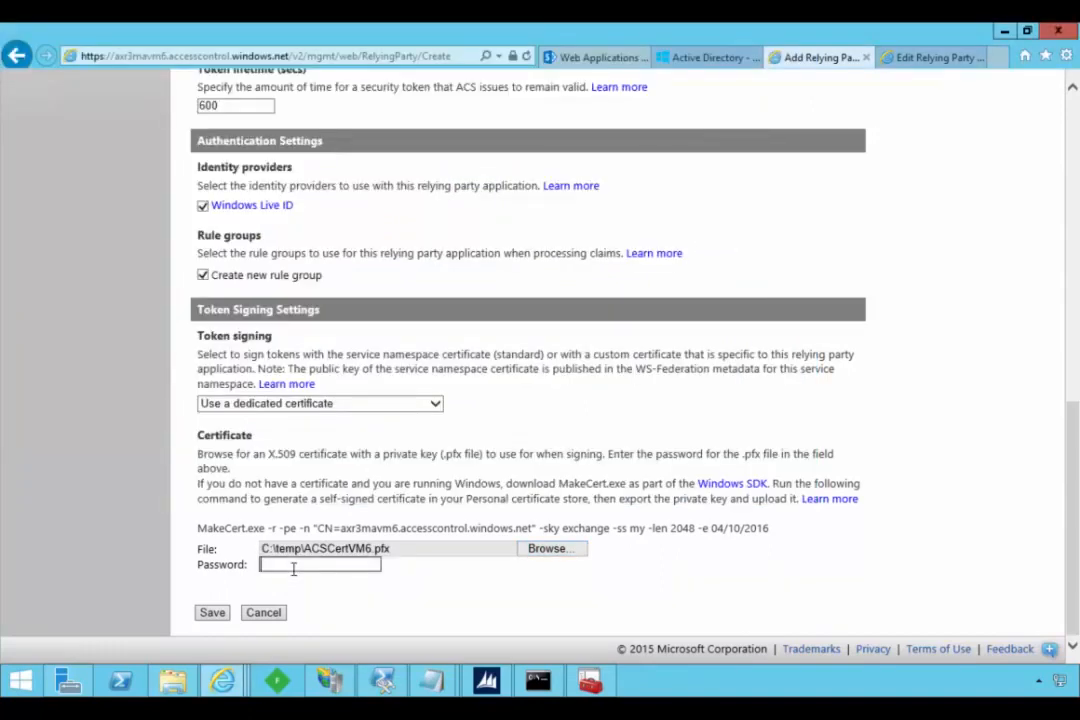
{"action": "type", "text": "•••"}
{"action": "left_click", "coordinate": [212, 613]}
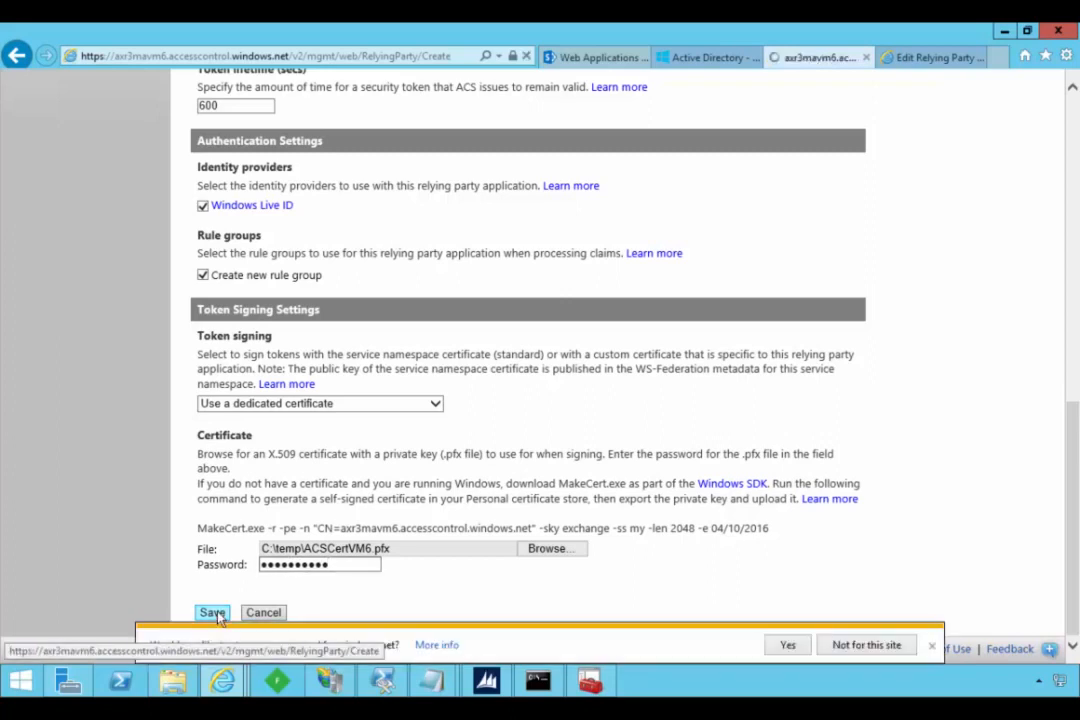
{"action": "left_click", "coordinate": [884, 645]}
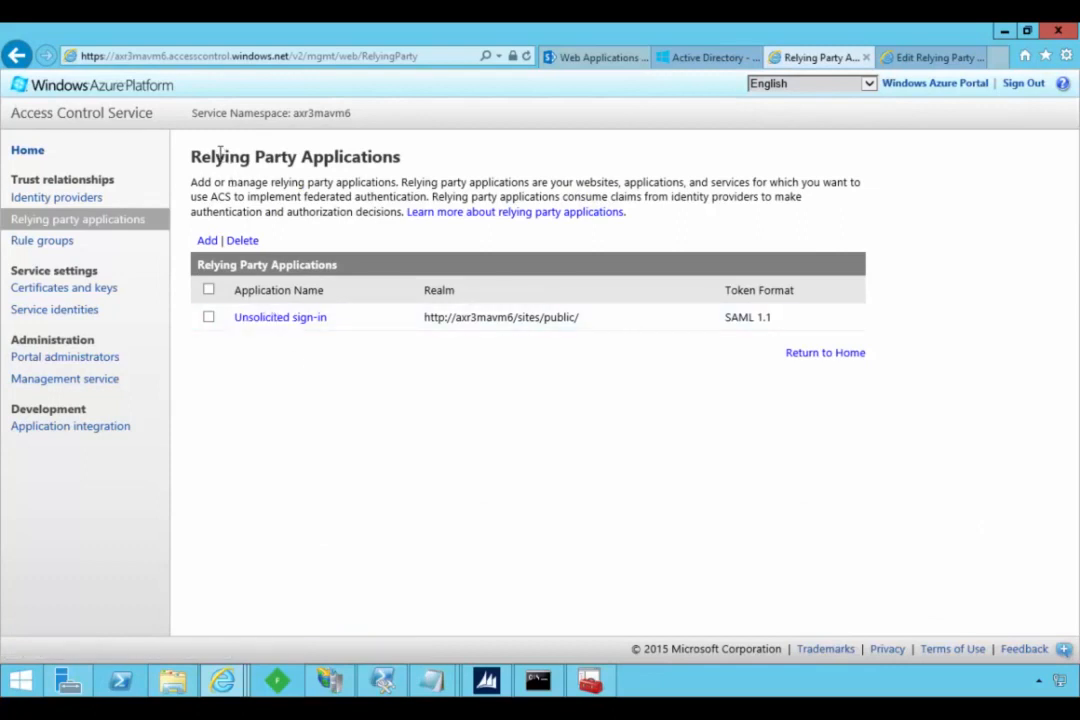
- Review the namespace's Unsolicited sign-in token-signing certificate, its identity providers and the application integration endpoints
{"action": "left_click", "coordinate": [45, 293]}
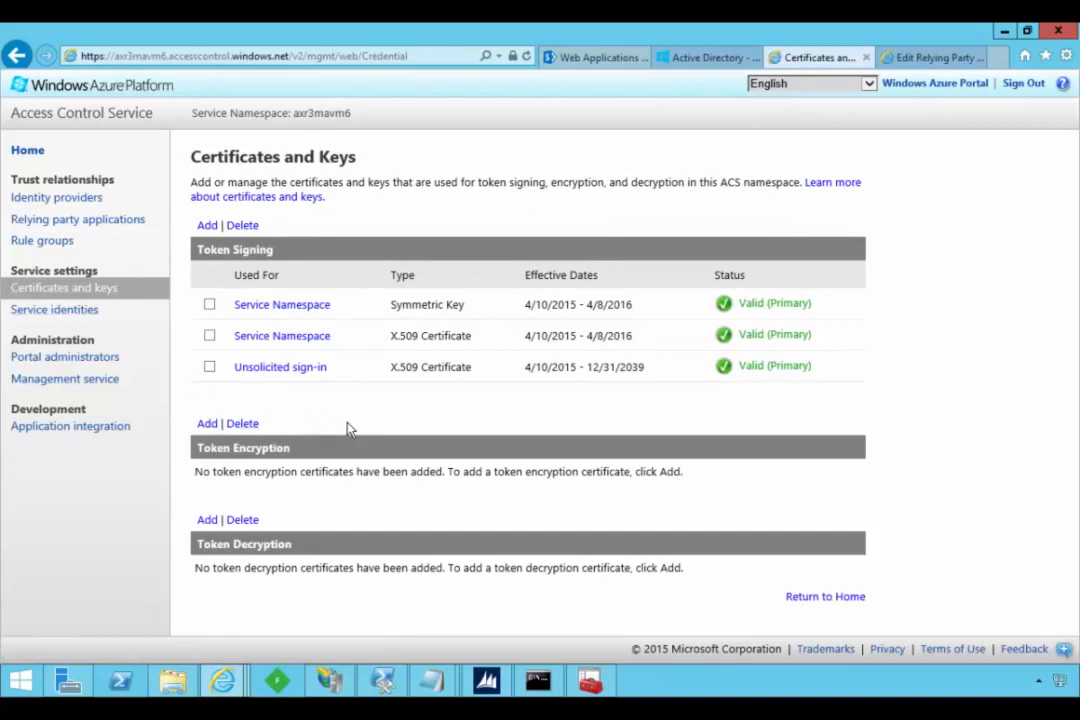
{"action": "left_click", "coordinate": [278, 370]}
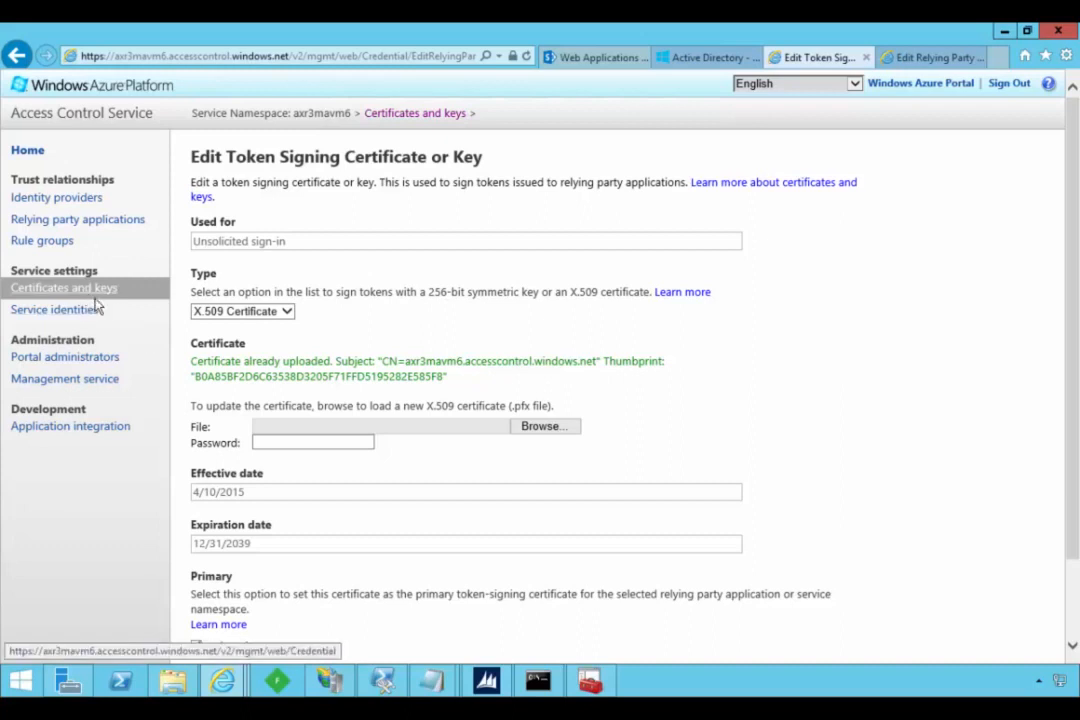
{"action": "left_click", "coordinate": [57, 198]}
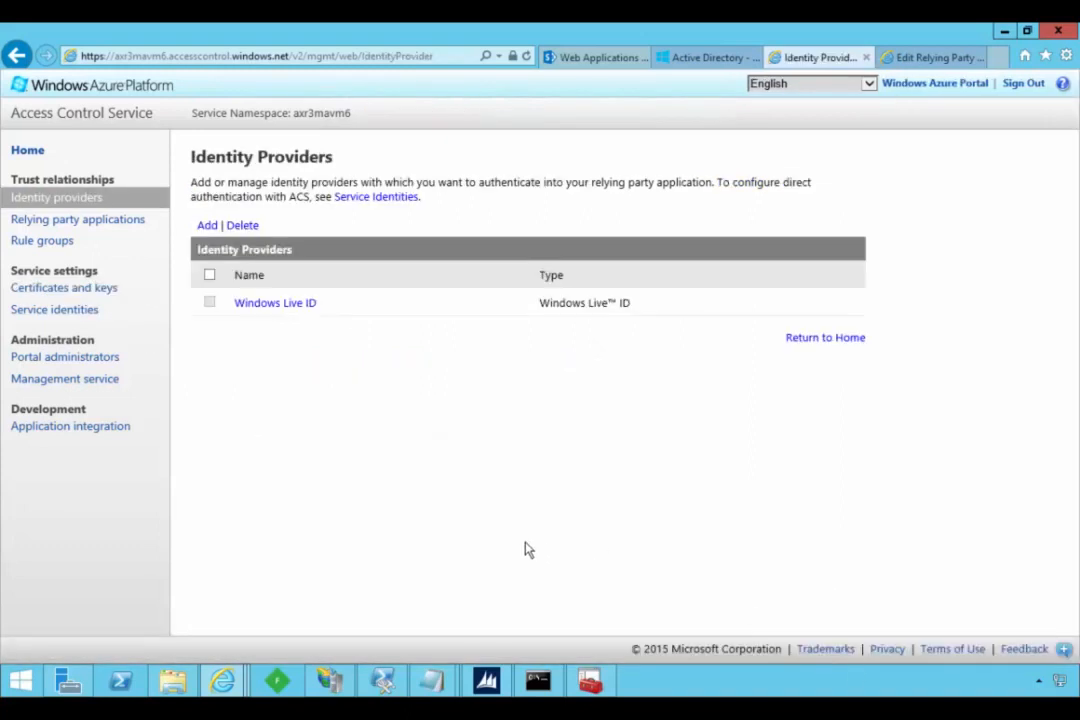
{"action": "left_click", "coordinate": [74, 428]}
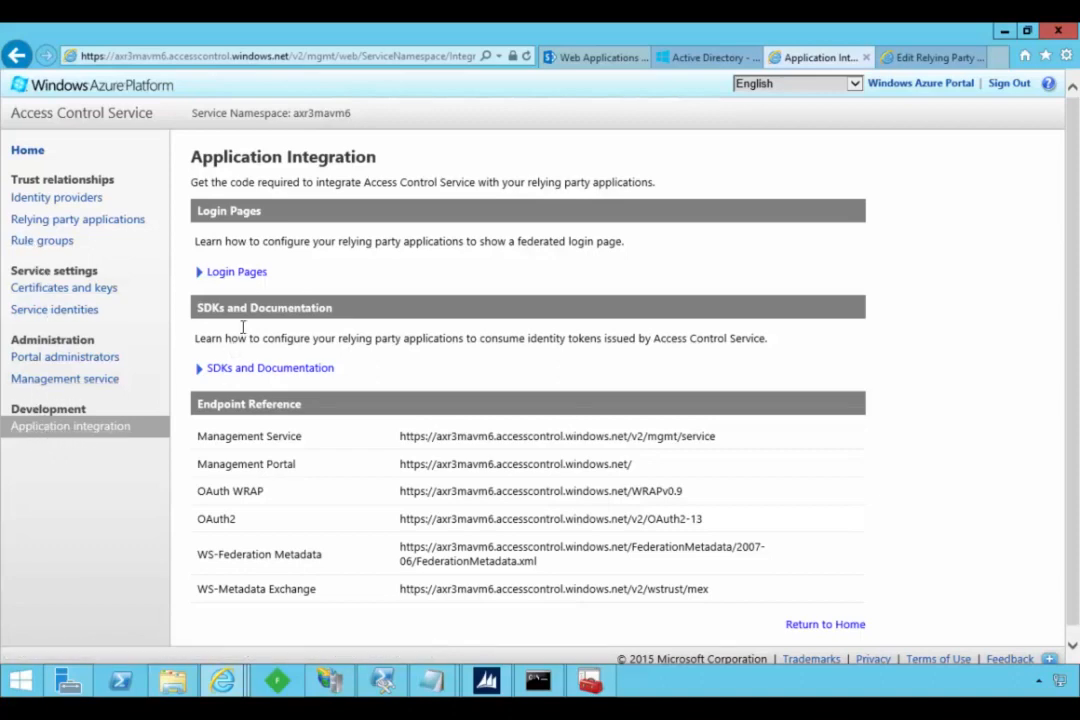
- Open the login page integration for the Unsolicited sign-in application and copy its ACS-hosted login page URL
{"action": "left_click", "coordinate": [233, 274]}
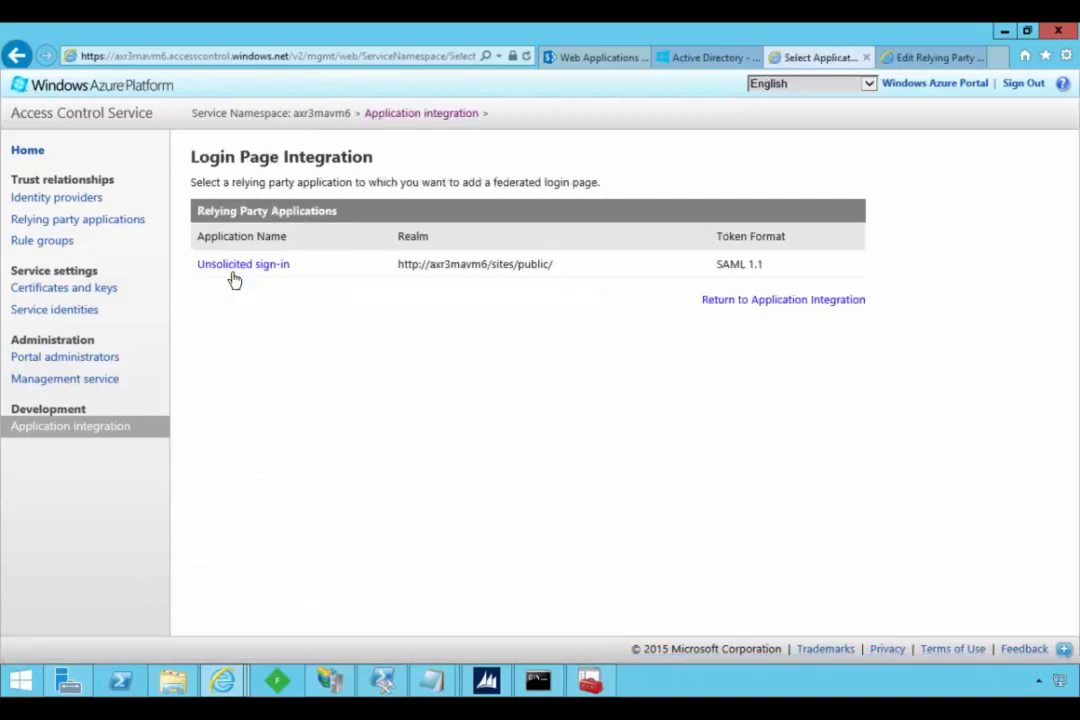
{"action": "left_click", "coordinate": [248, 268]}
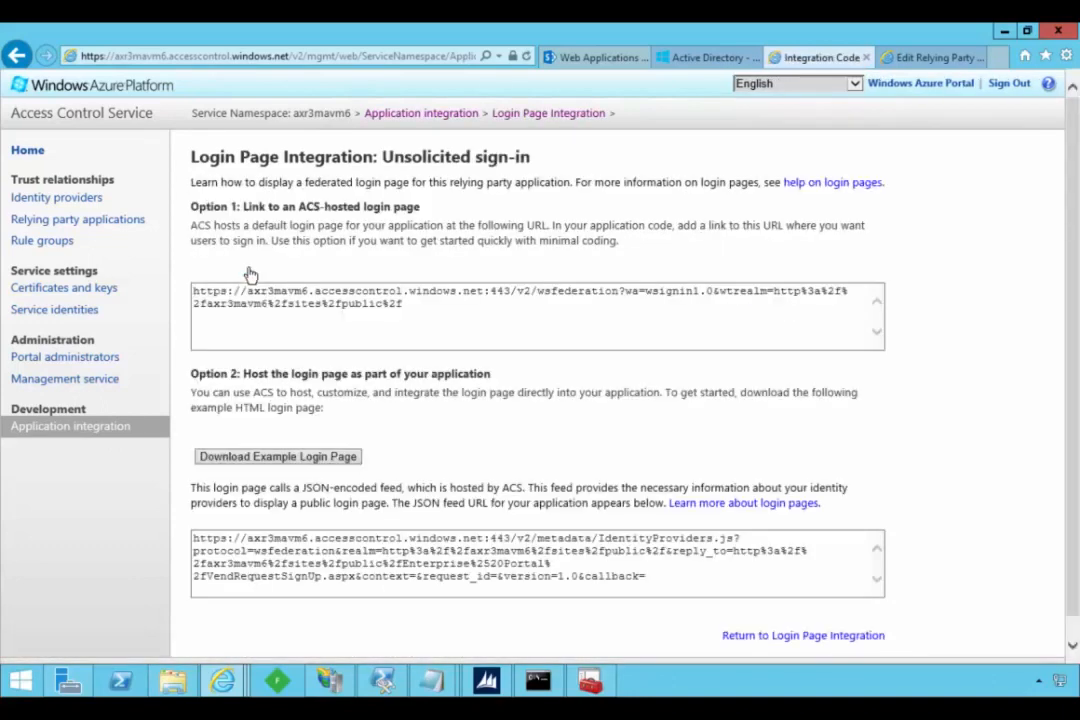
{"action": "left_click_drag", "start_coordinate": [405, 305], "coordinate": [191, 298]}
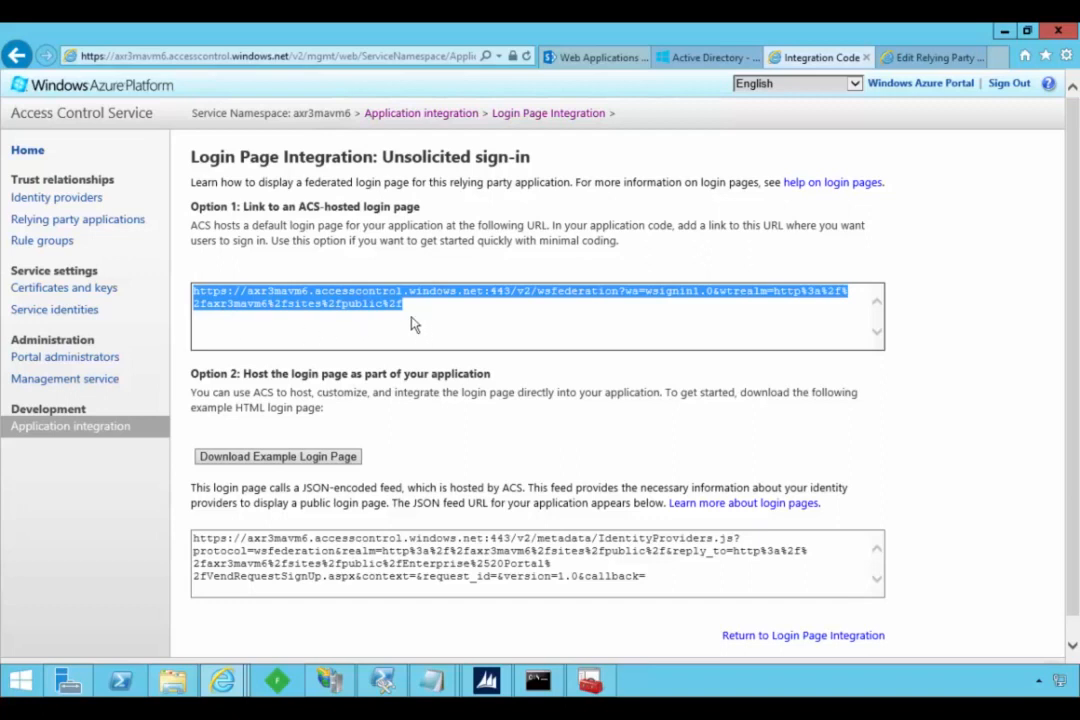
- Switch to IIS Manager and start a new application setting for the SharePoint80 site
{"action": "left_click", "coordinate": [333, 681]}
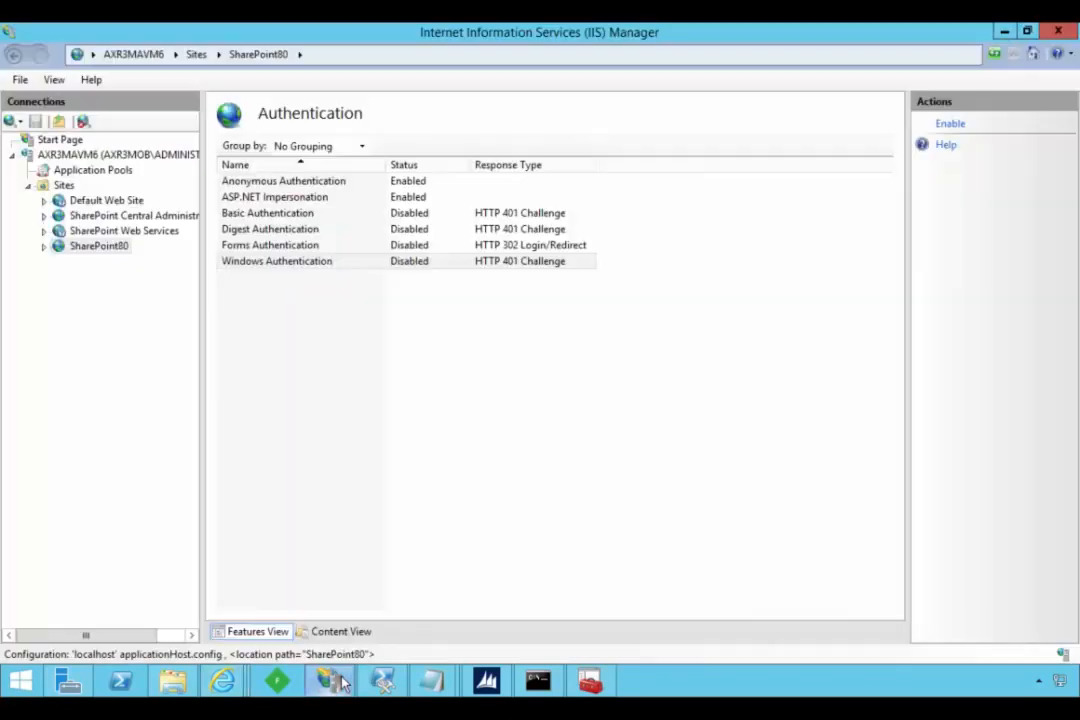
{"action": "left_click", "coordinate": [113, 253]}
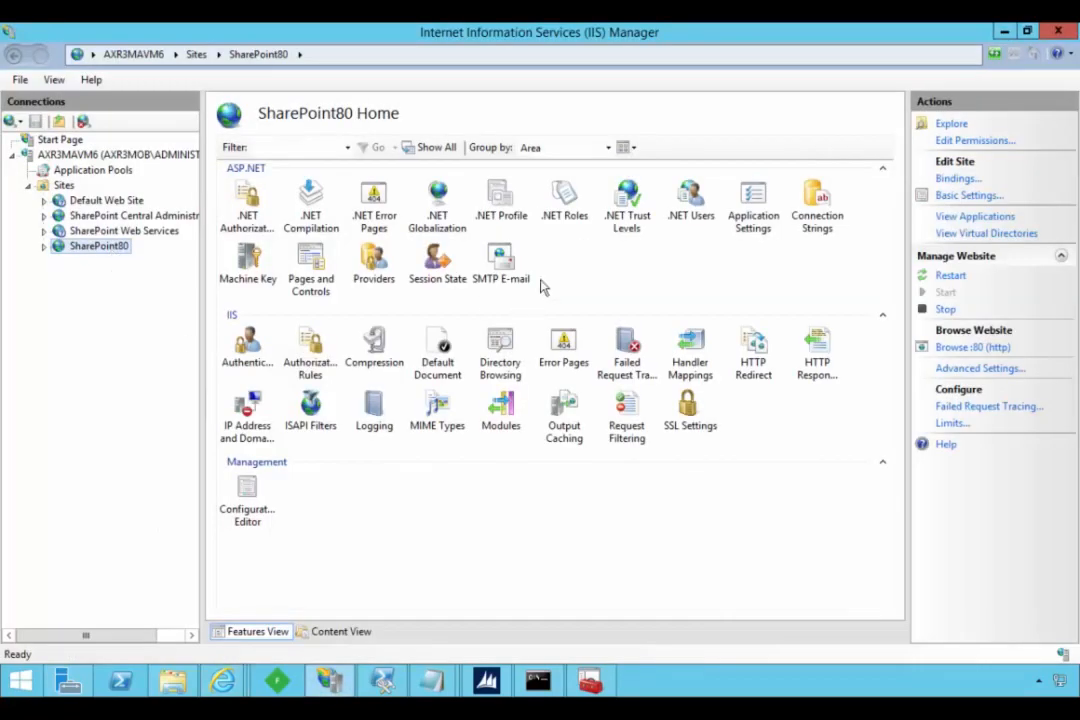
{"action": "double_click", "coordinate": [752, 216]}
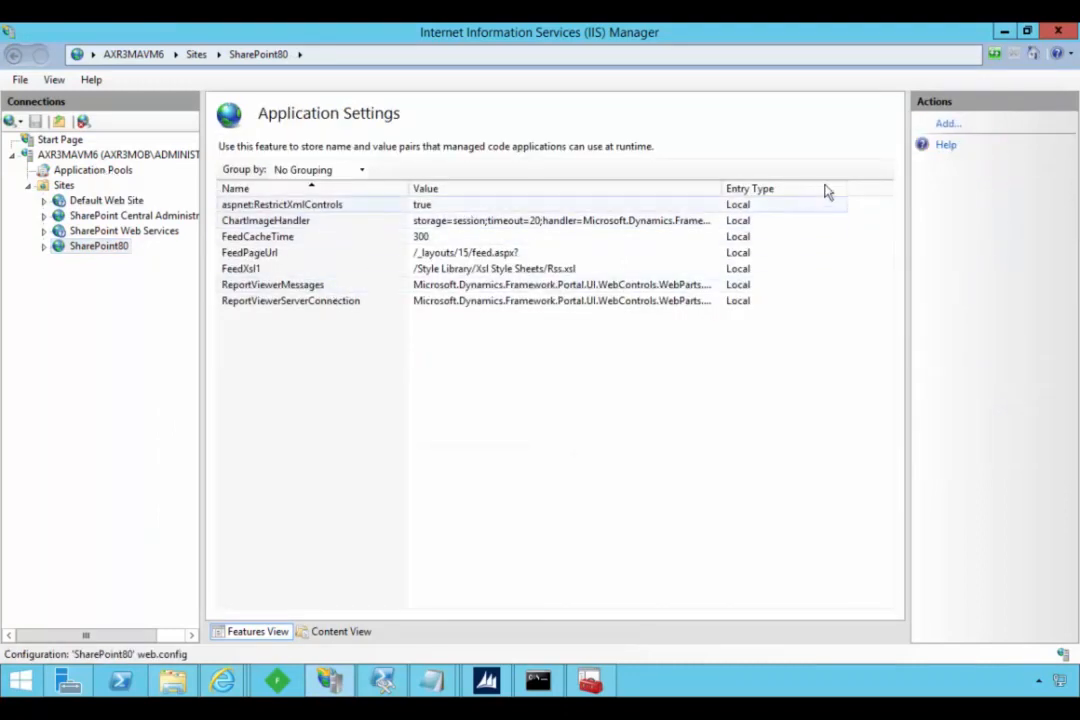
{"action": "left_click", "coordinate": [947, 124]}
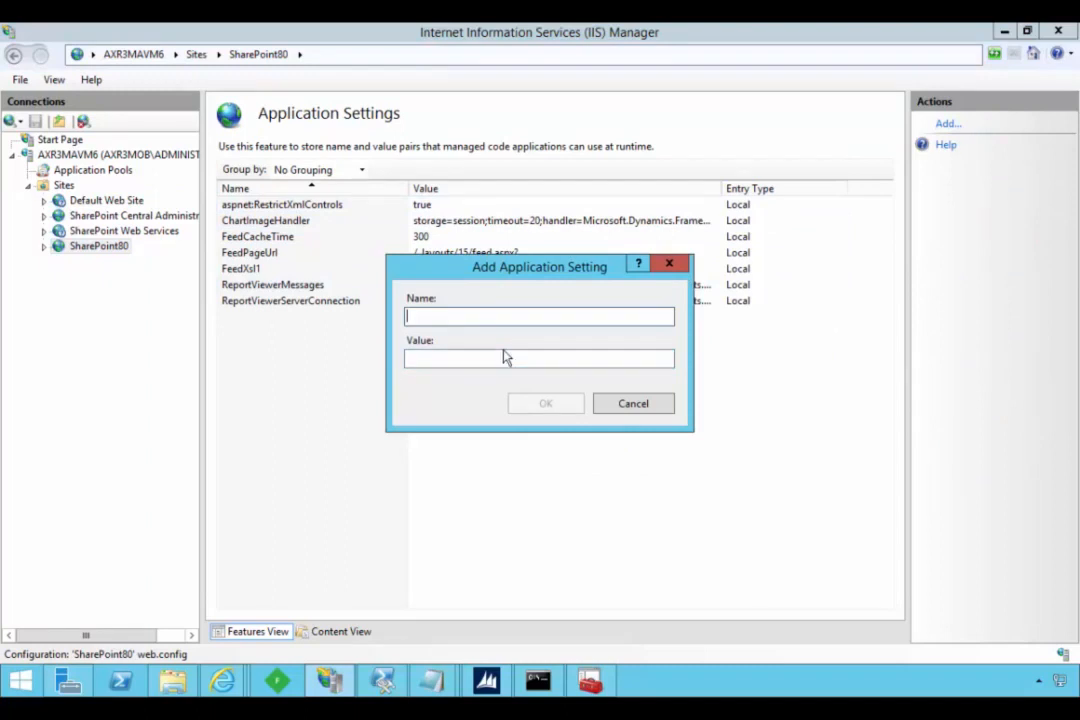
- Copy STSSignInURL from the AnonAppConfig text file in the temp folder and use it as the new application setting's name
{"action": "left_click", "coordinate": [172, 681]}
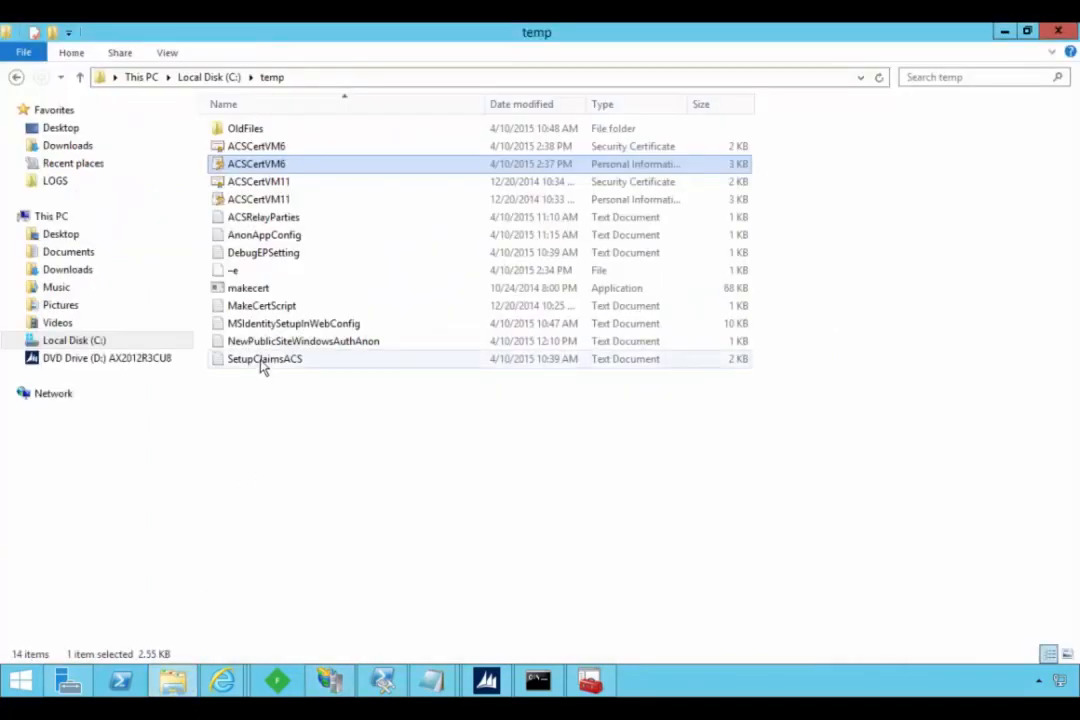
{"action": "double_click", "coordinate": [262, 237]}
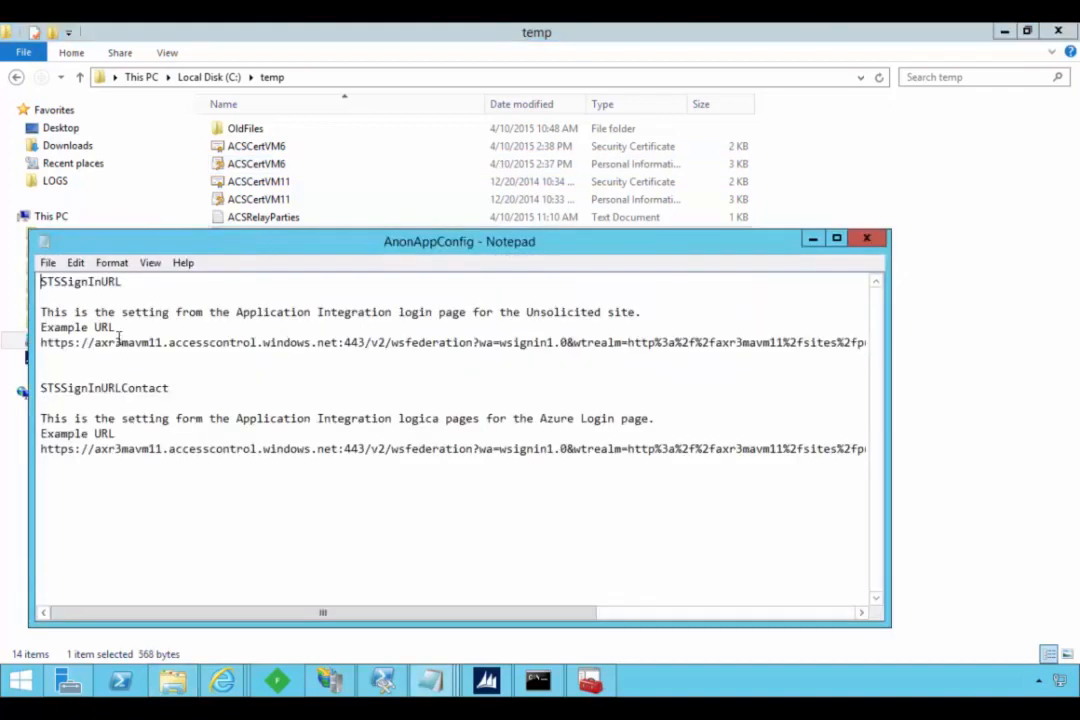
{"action": "left_click_drag", "start_coordinate": [125, 284], "coordinate": [38, 285]}
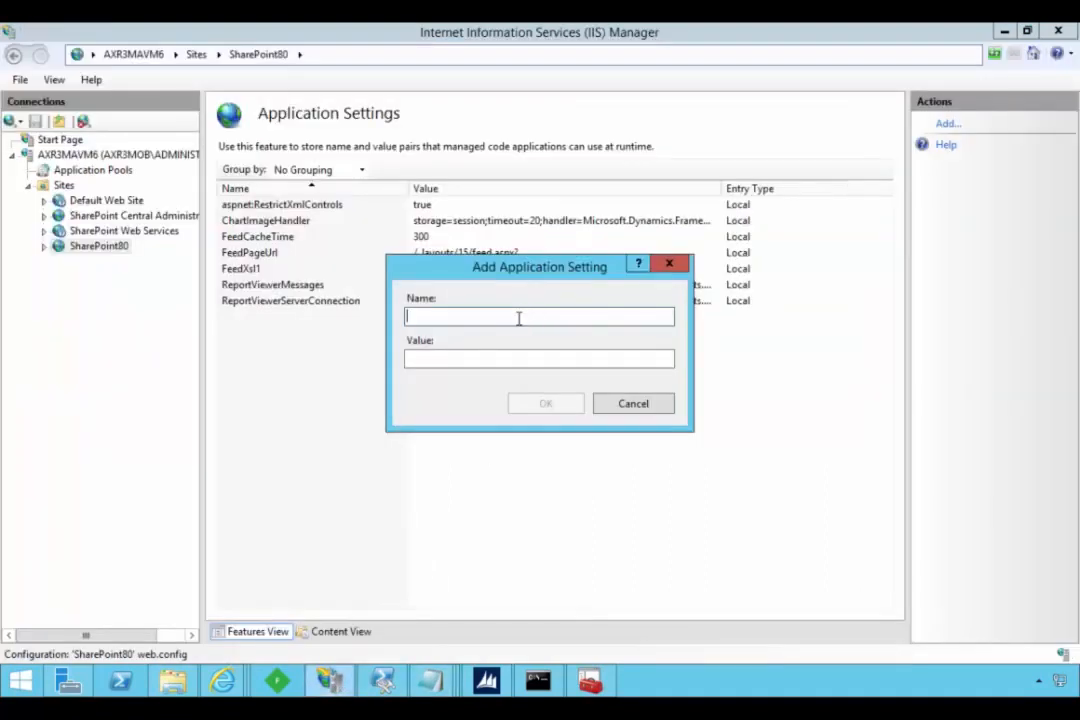
{"action": "type", "text": "STSSignInURL"}
{"action": "key", "text": "Tab"}
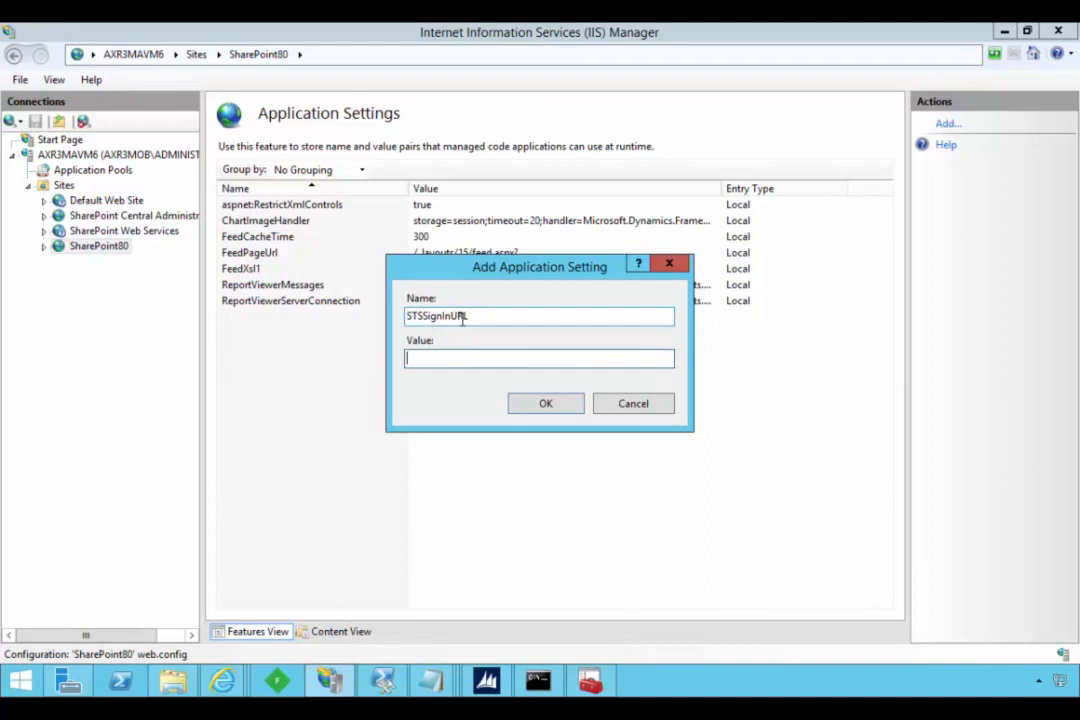
{"action": "left_click", "coordinate": [475, 317]}
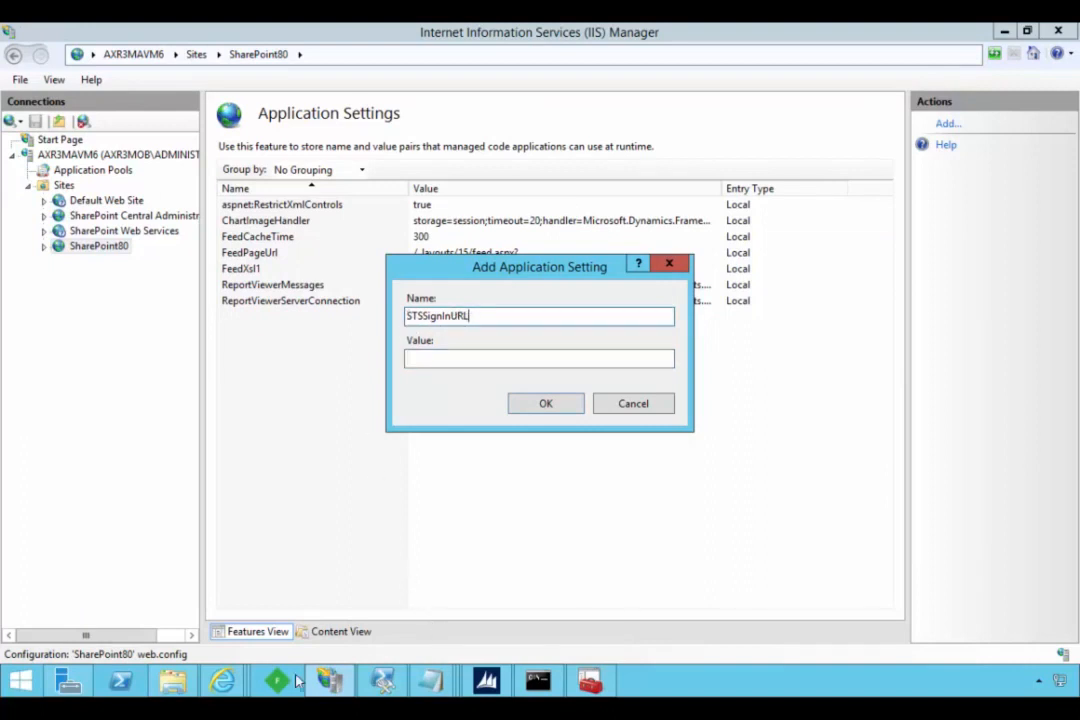
- Copy the Unsolicited sign-in login page URL from the browser again, save it as the STSSignInURL value, and return to the SharePoint80 home page
{"action": "mouse_move", "coordinate": [222, 681]}
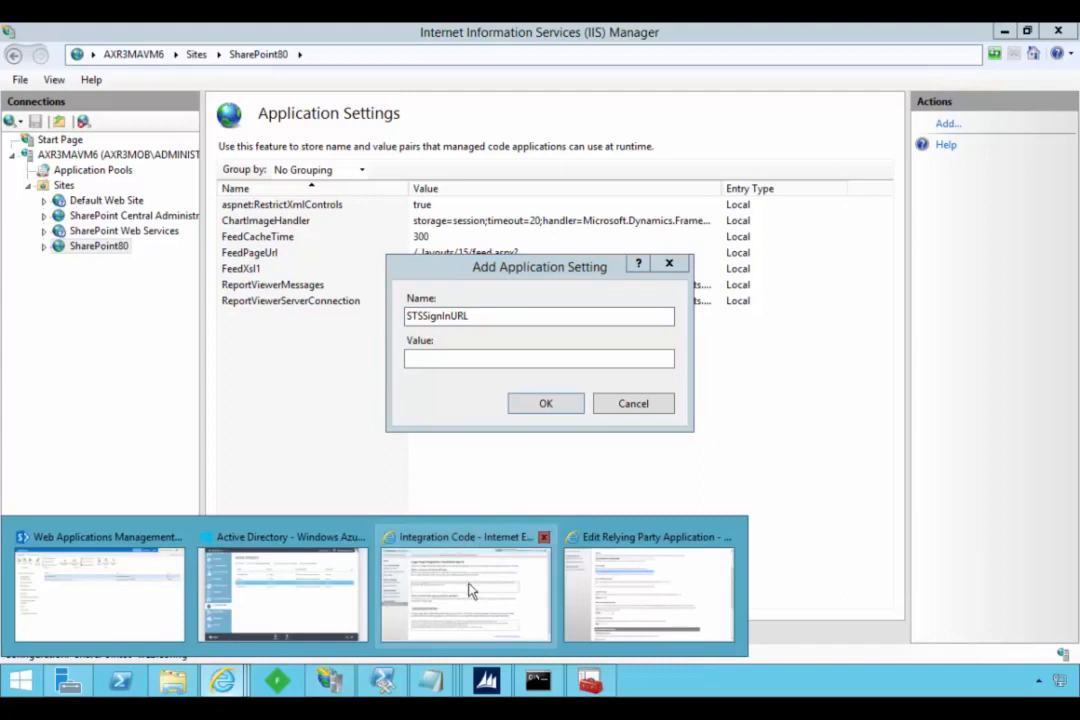
{"action": "left_click", "coordinate": [466, 590]}
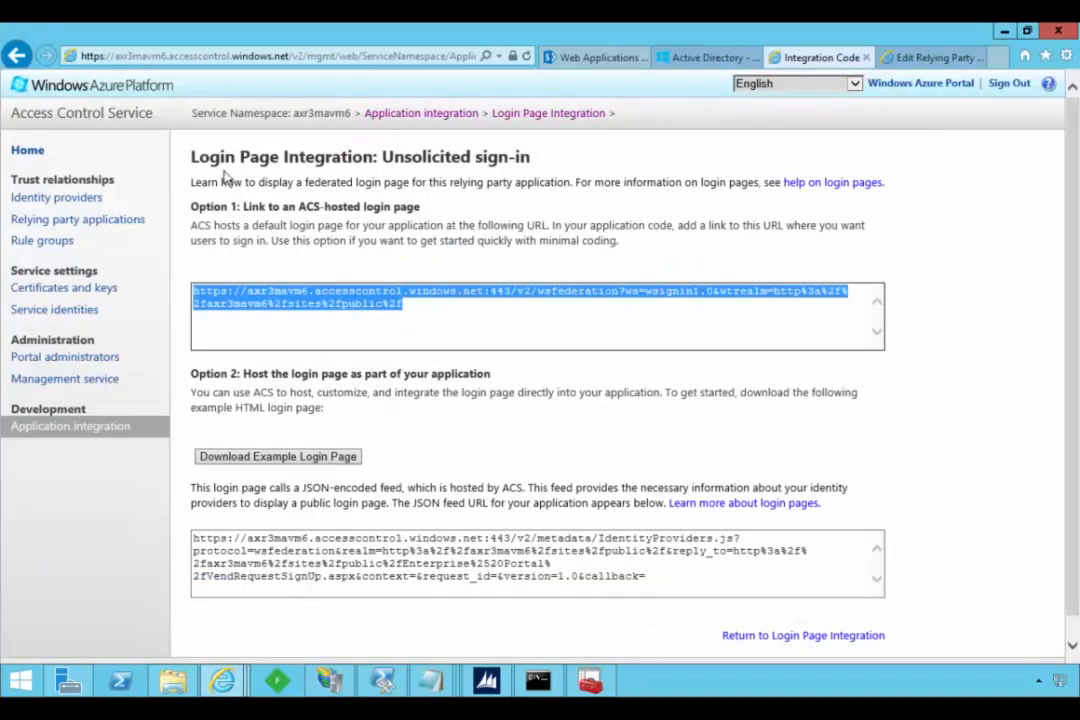
{"action": "left_click", "coordinate": [431, 294]}
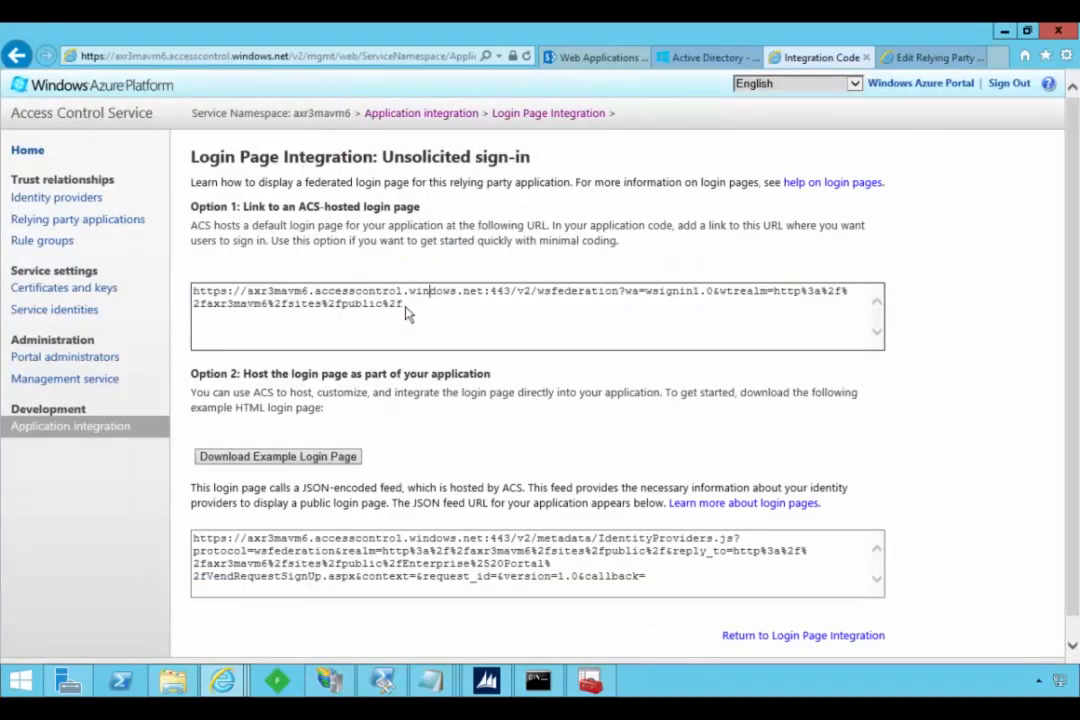
{"action": "left_click_drag", "start_coordinate": [404, 305], "coordinate": [168, 289]}
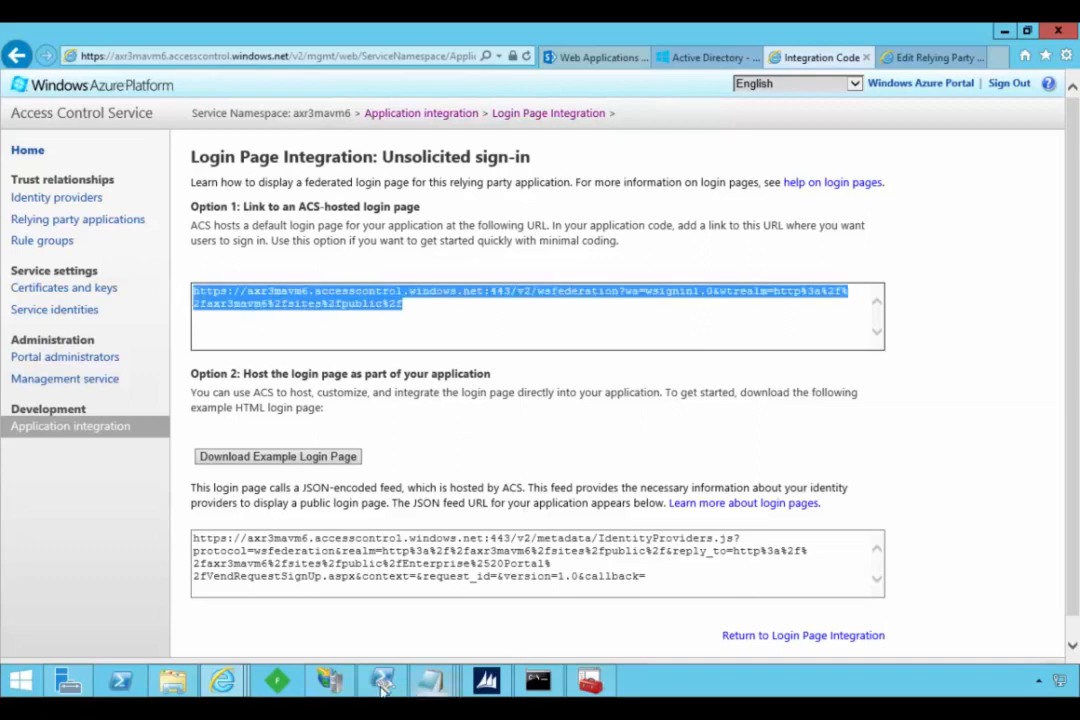
{"action": "left_click", "coordinate": [347, 688]}
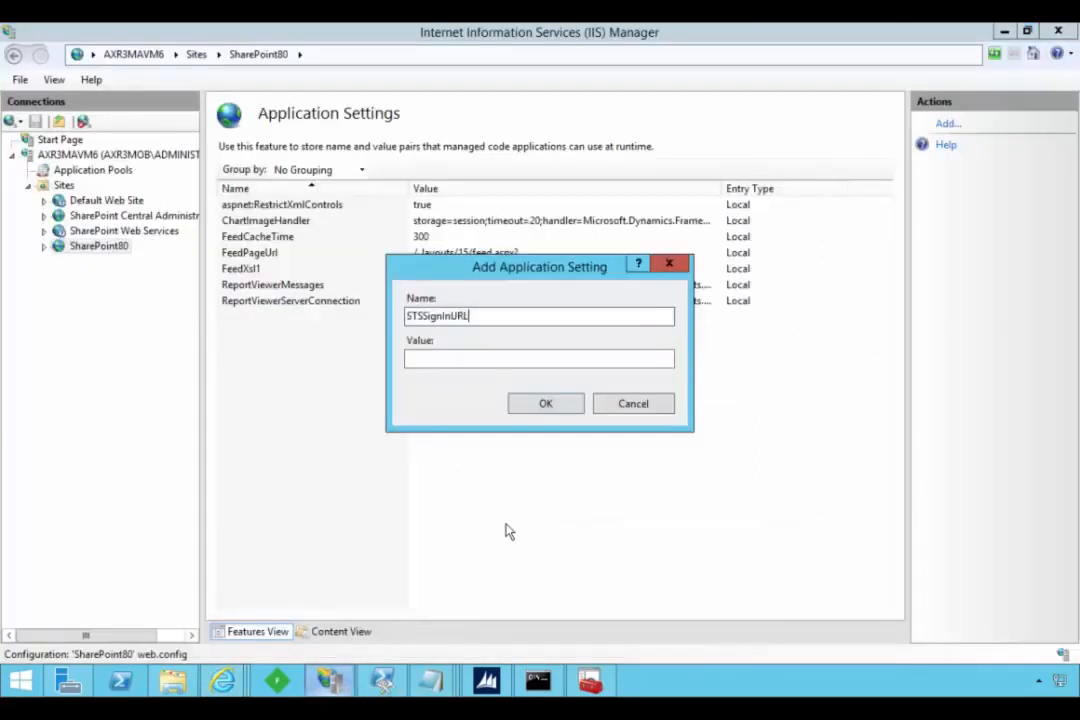
{"action": "left_click", "coordinate": [487, 360]}
{"action": "key", "text": "ctrl+v"}
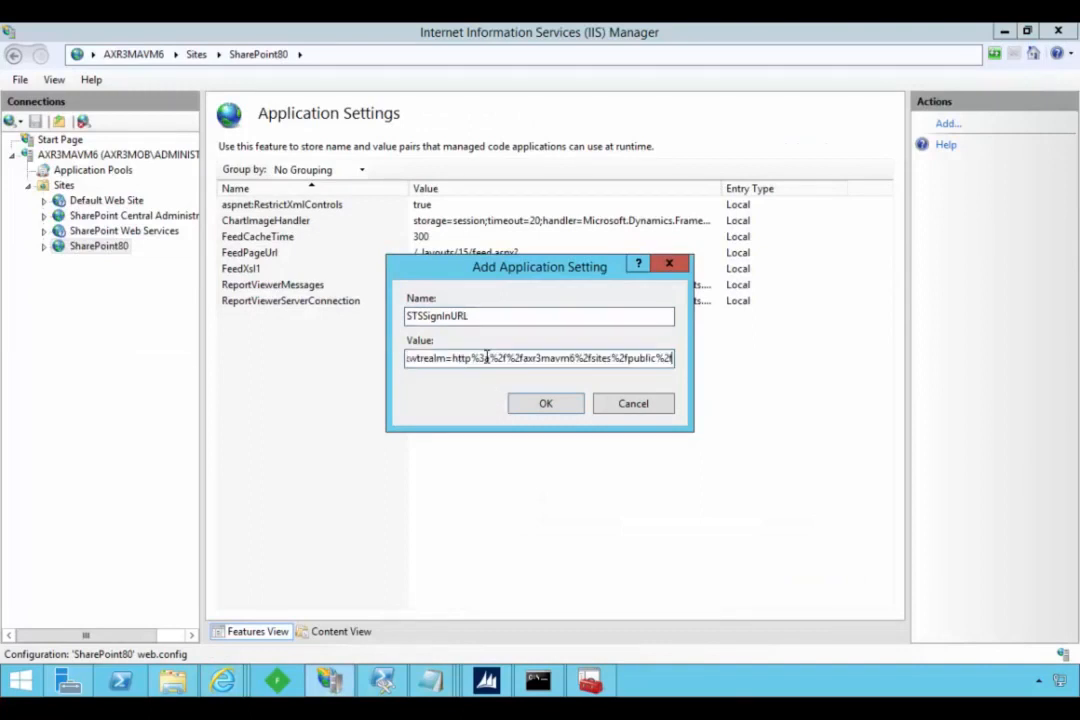
{"action": "left_click", "coordinate": [532, 405]}
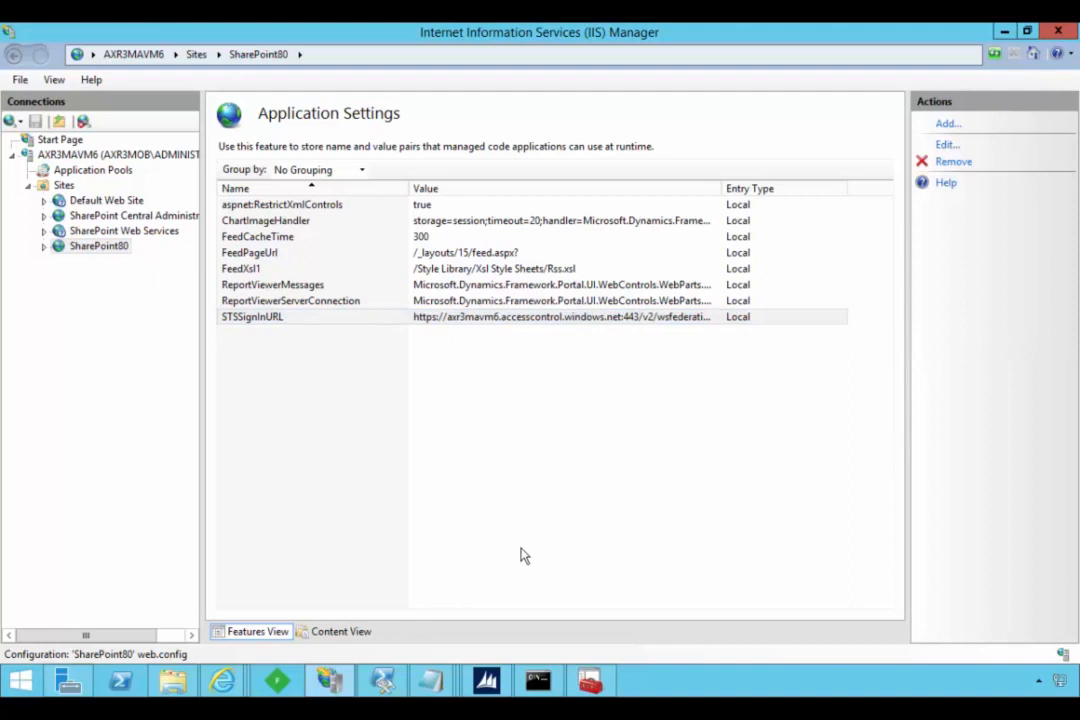
{"action": "left_click", "coordinate": [118, 231]}
{"action": "left_click", "coordinate": [118, 246]}
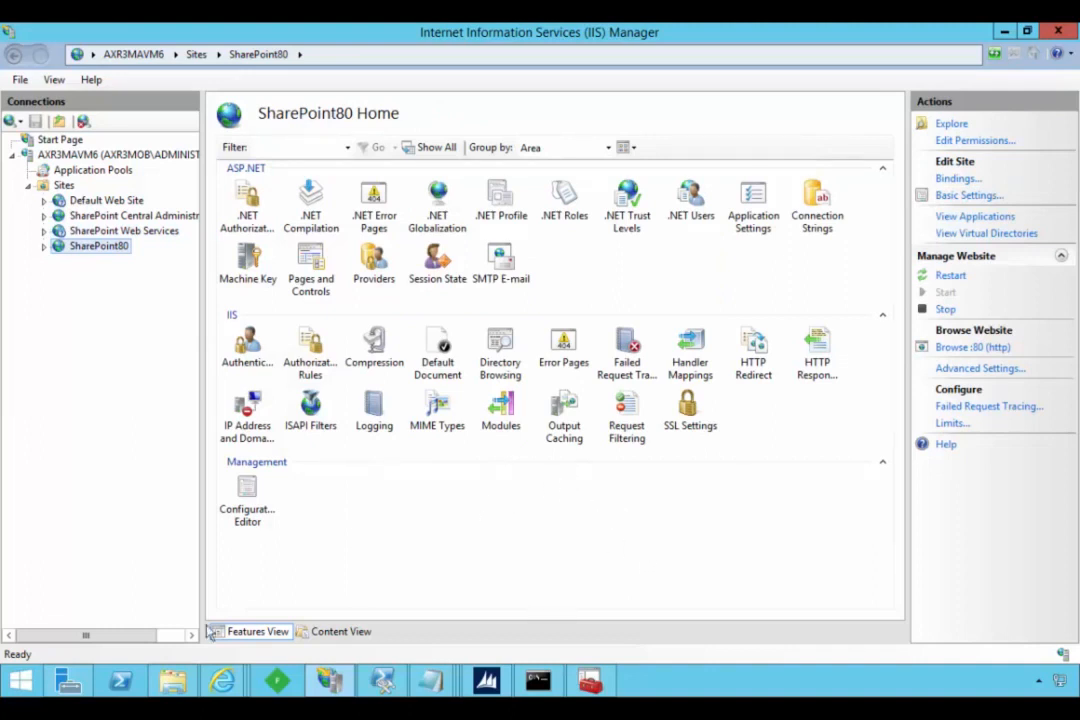
{"action": "mouse_move", "coordinate": [236, 684]}
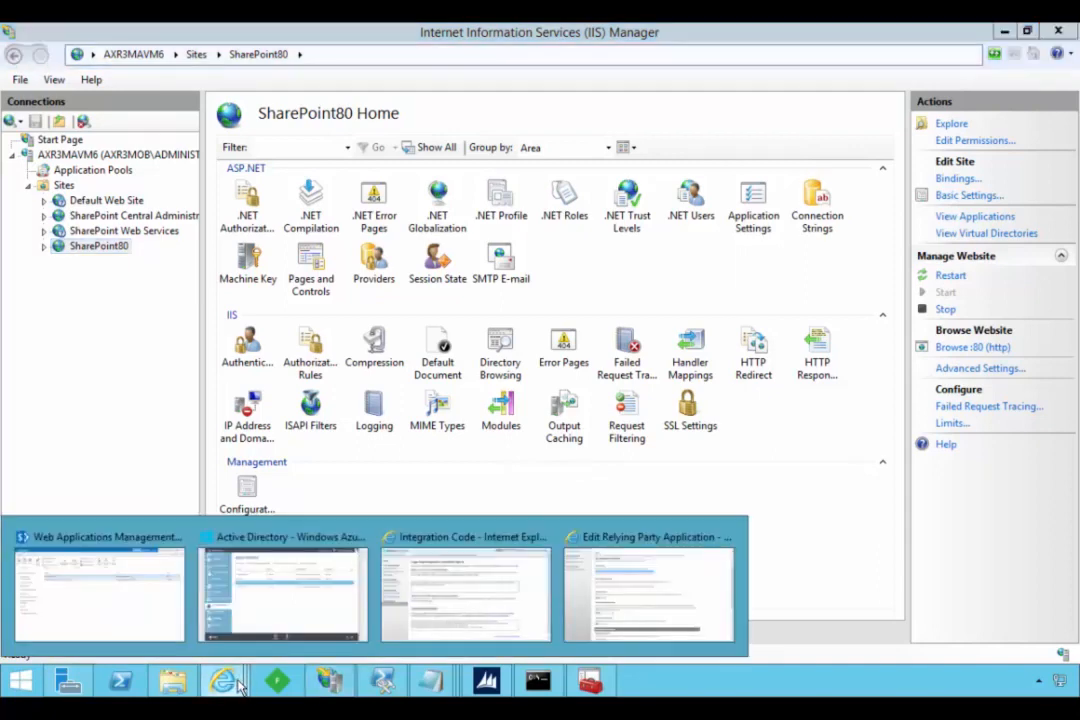
{"action": "right_click", "coordinate": [231, 690]}
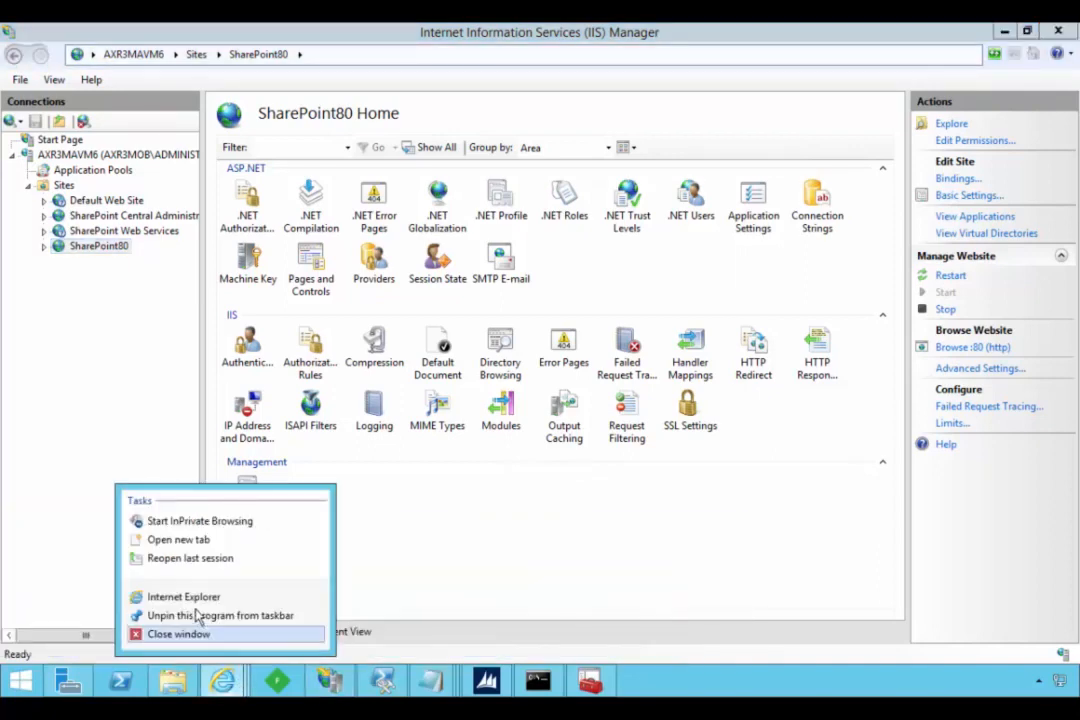
{"action": "left_click", "coordinate": [185, 596]}
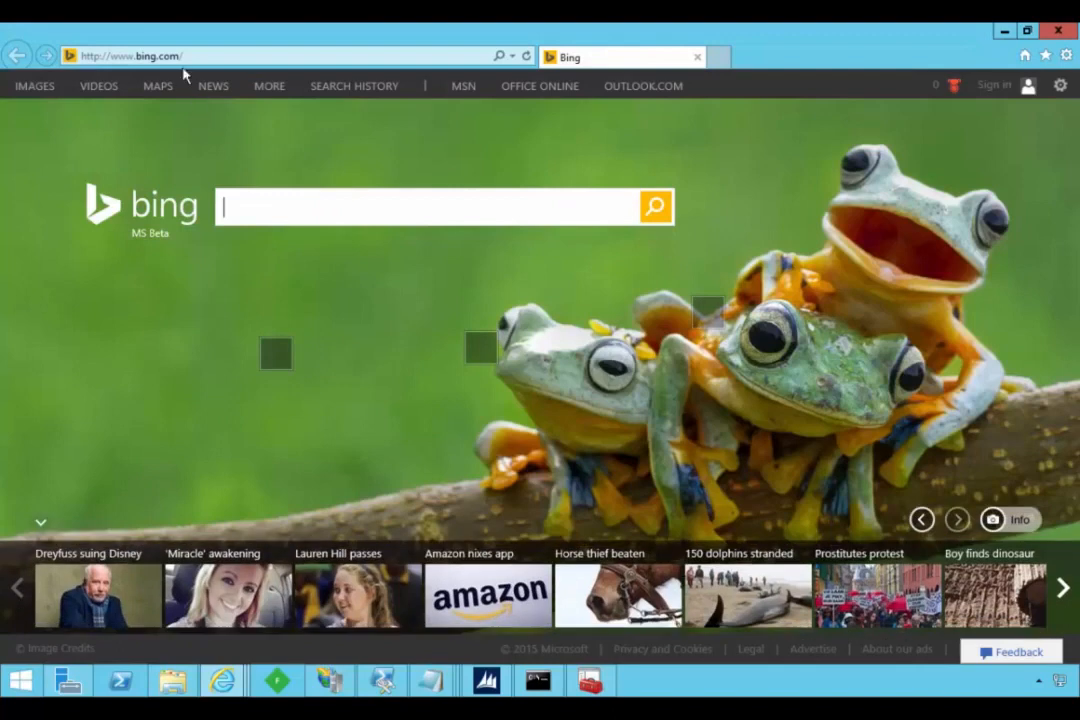
{"action": "left_click", "coordinate": [180, 57]}
{"action": "mouse_move", "coordinate": [262, 80]}
{"action": "type", "text": "h"}
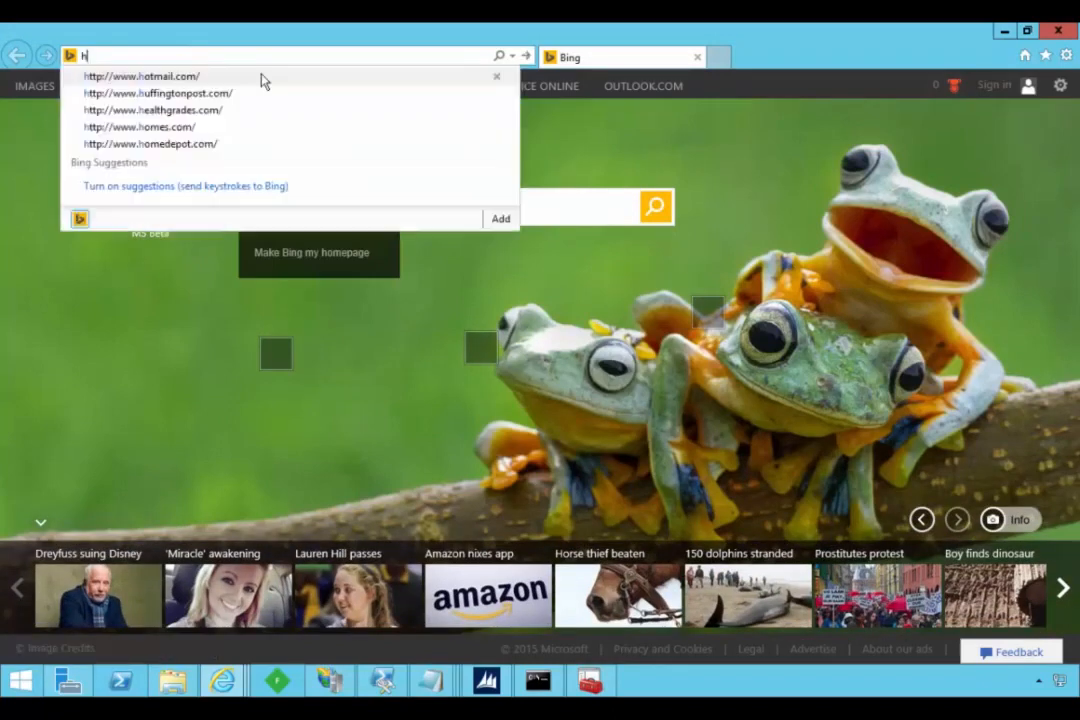
{"action": "type", "text": "ttp://axr3mavm6/"}
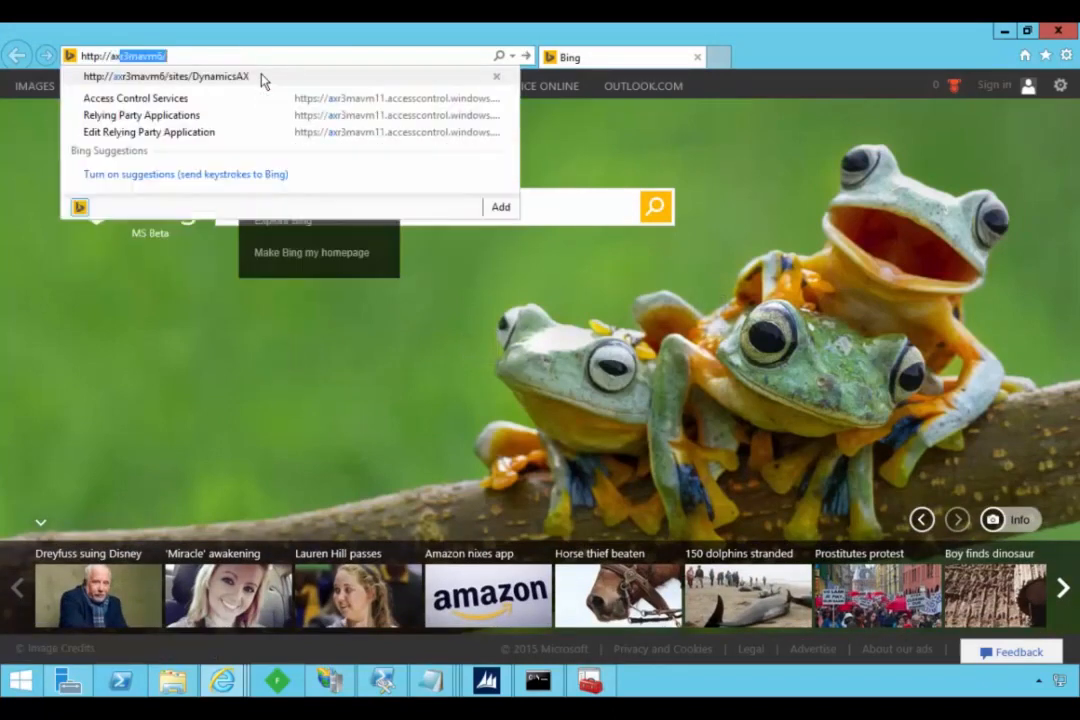
{"action": "key", "text": "End"}
{"action": "type", "text": "s"}
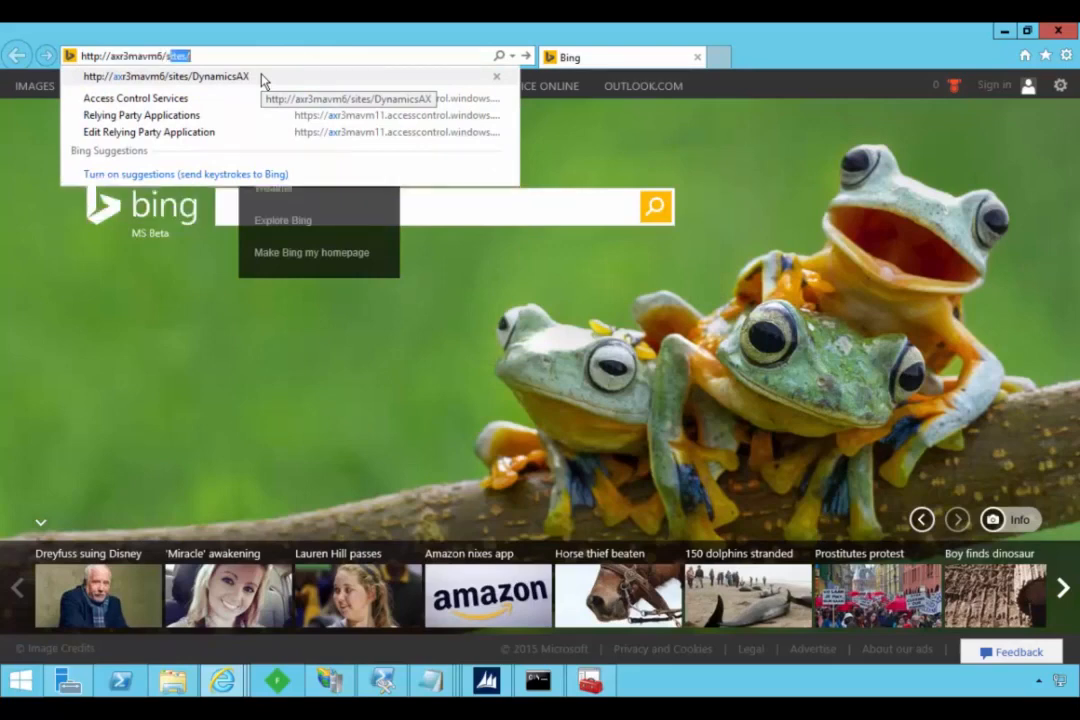
{"action": "type", "text": "ite/public"}
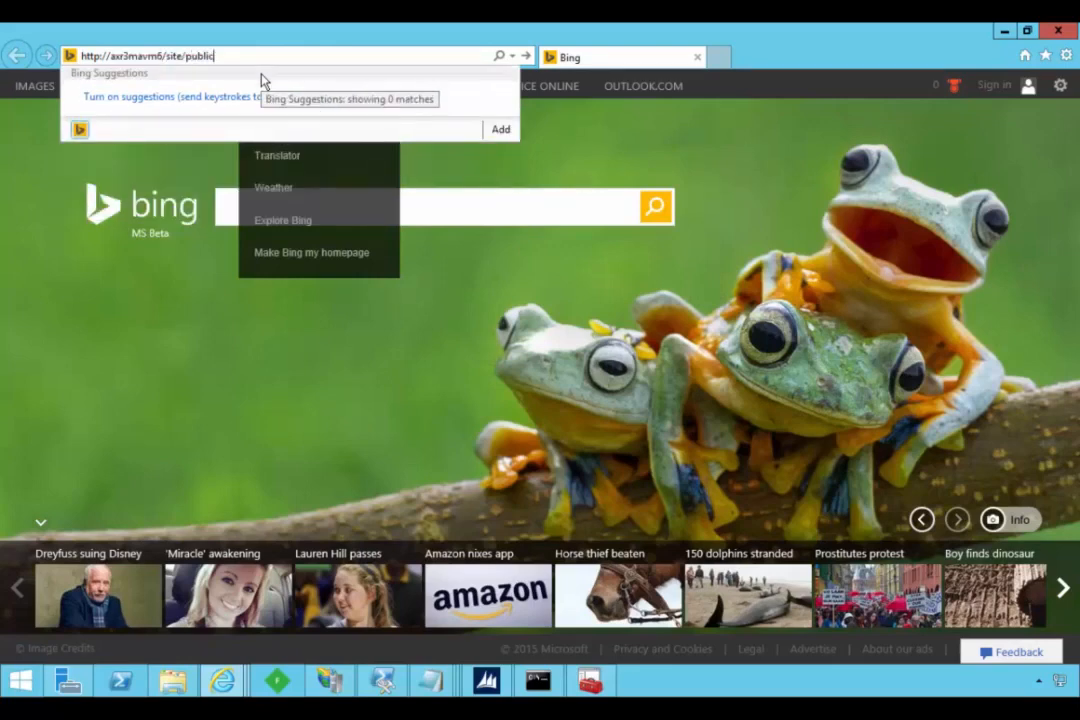
{"action": "key", "text": "Return"}
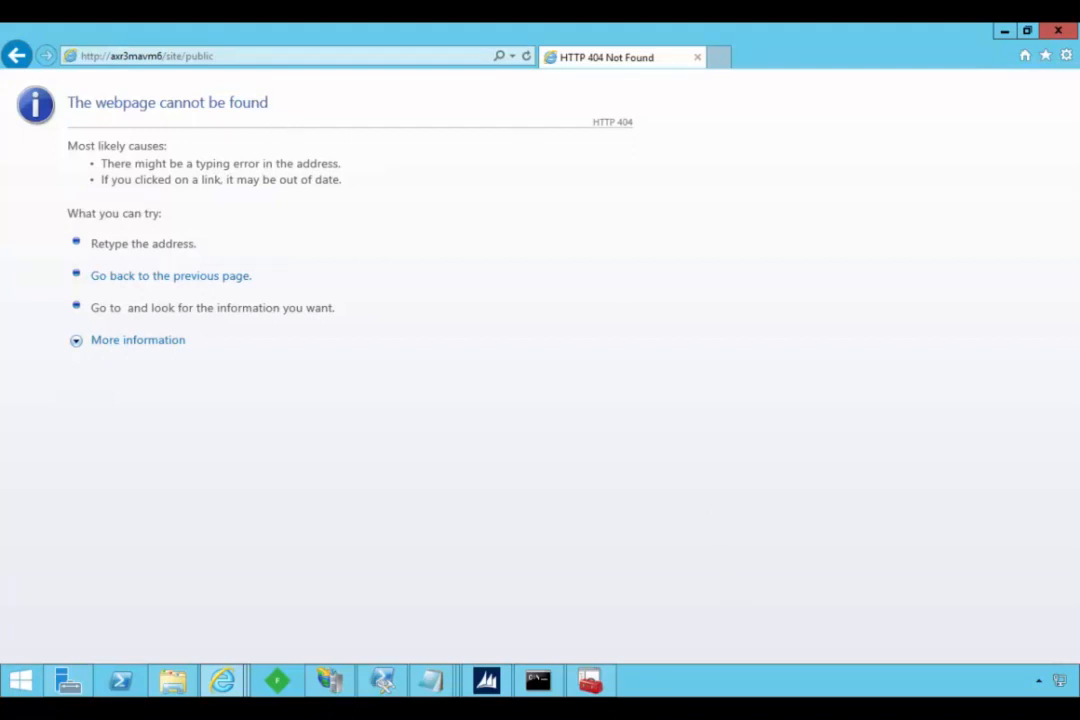
{"action": "left_click", "coordinate": [300, 56]}
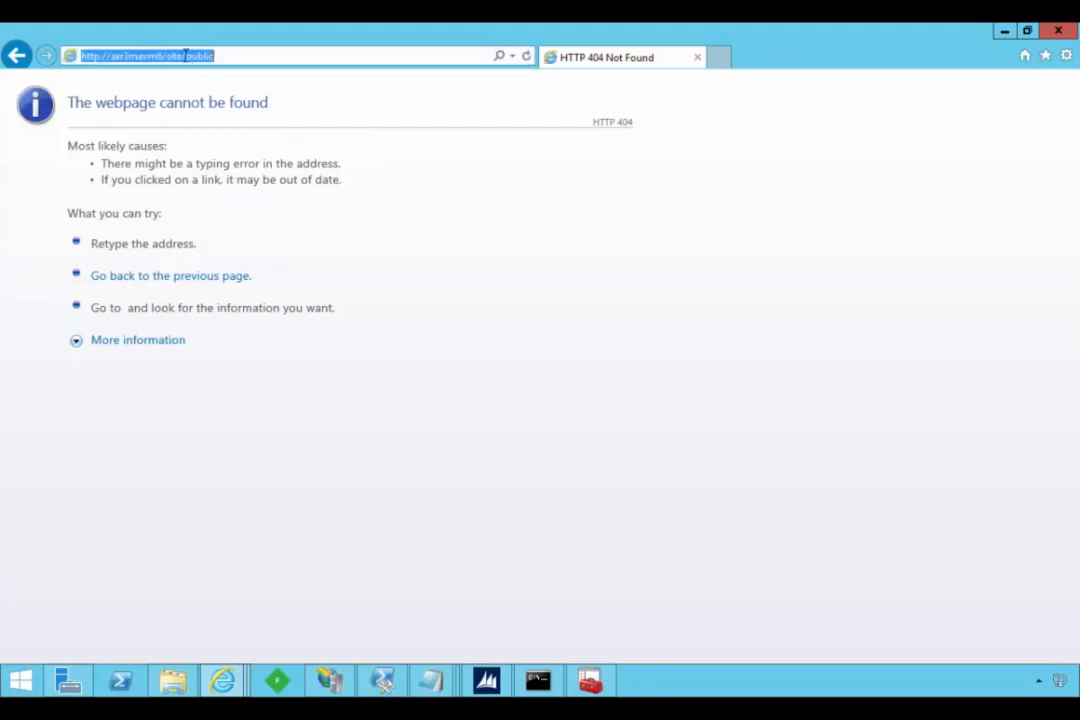
{"action": "left_click", "coordinate": [185, 56]}
{"action": "type", "text": "s"}
{"action": "key", "text": "Return"}
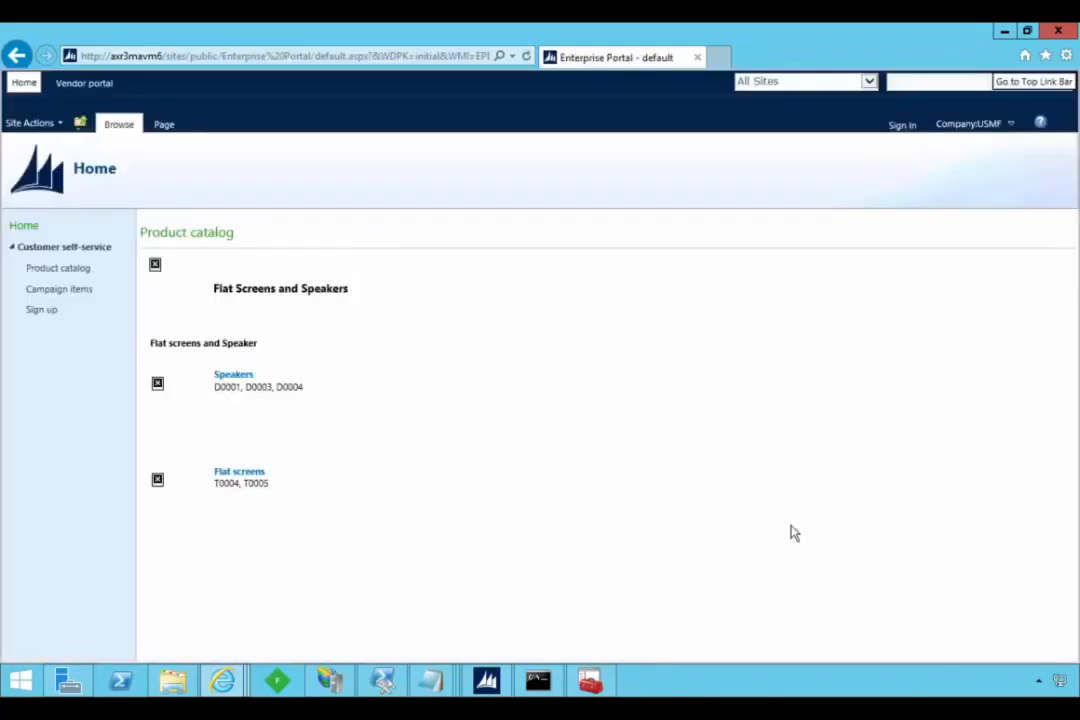
- Open the vendor portal's registration signup and accept the redirection to the third-party authentication provider
{"action": "left_click", "coordinate": [66, 86]}
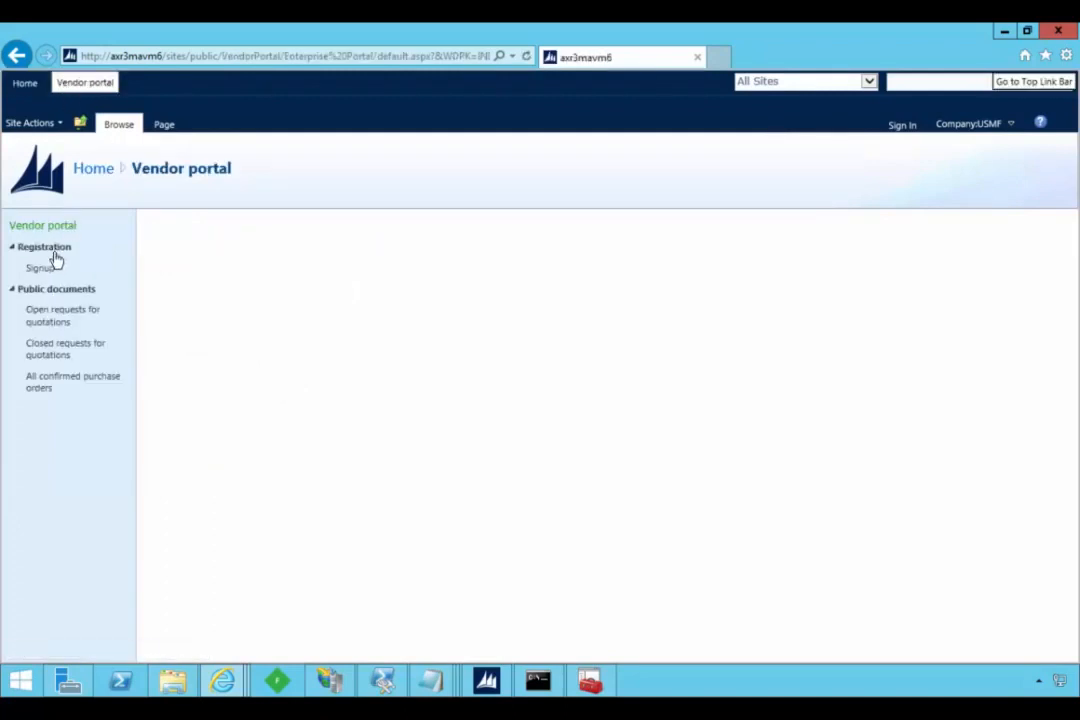
{"action": "left_click", "coordinate": [41, 269]}
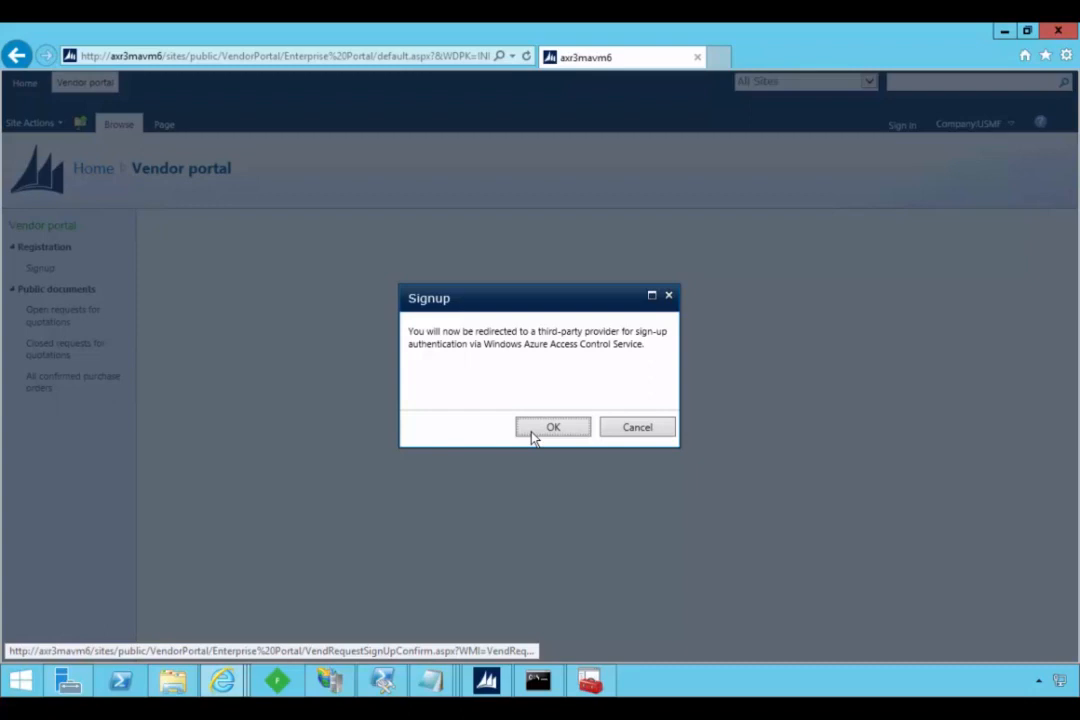
{"action": "left_click", "coordinate": [533, 430]}
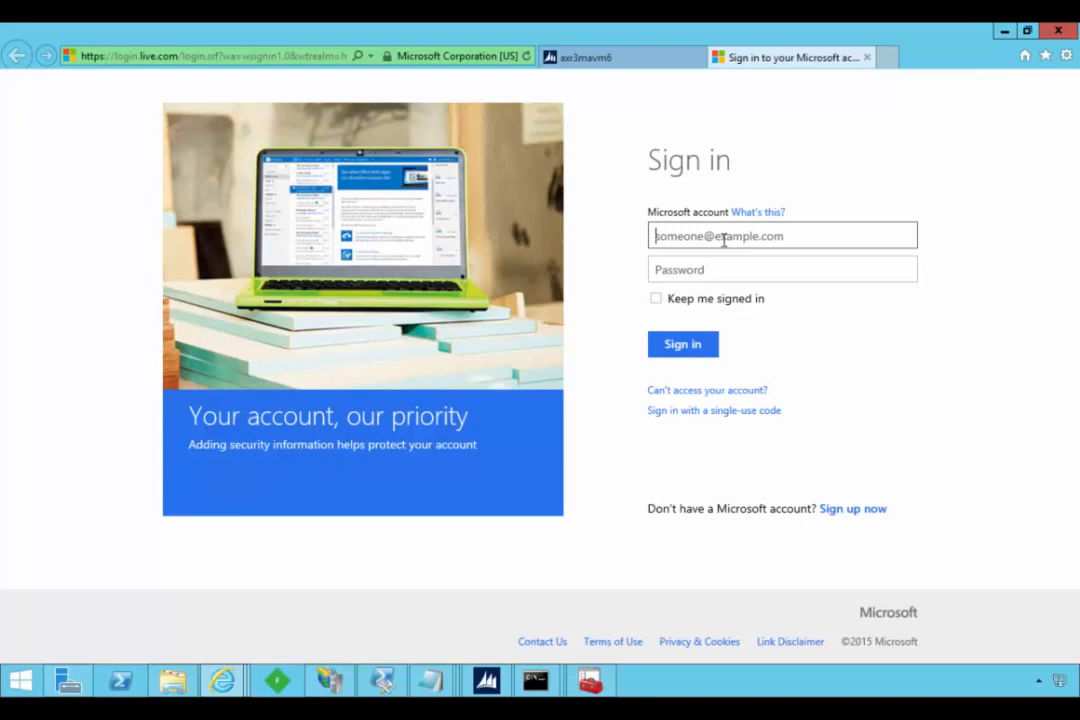
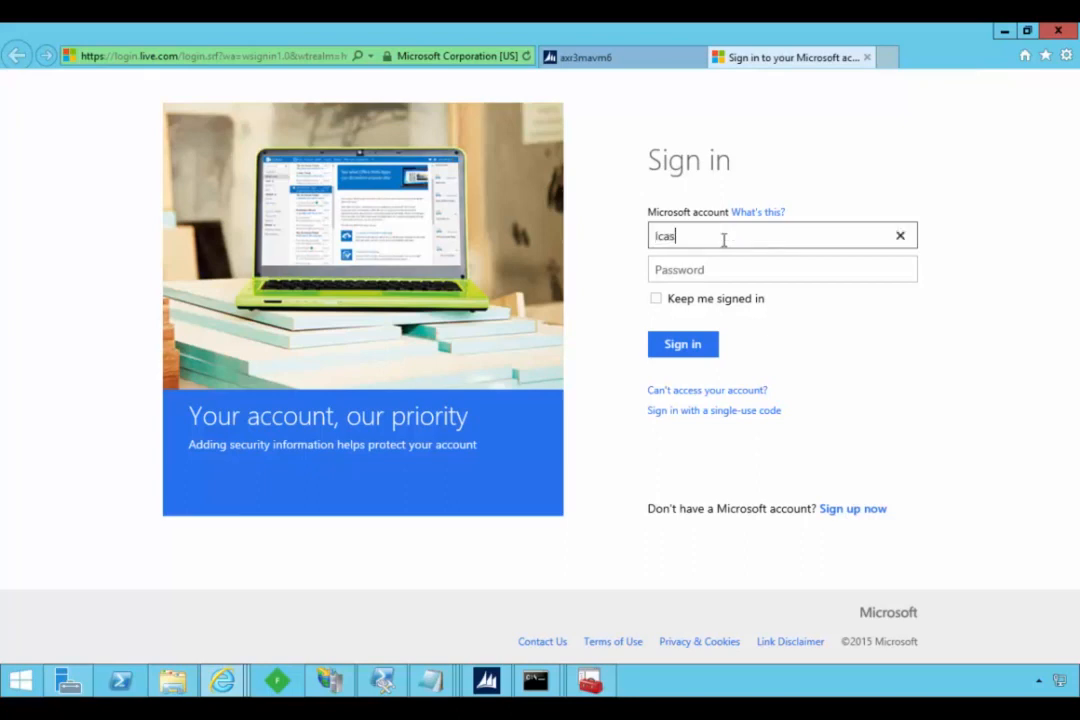
- Sign in to the Microsoft account with its e-mail and password, and decline storing the password for live.com
{"action": "key", "text": "Tab"}
{"action": "type", "text": "P"}
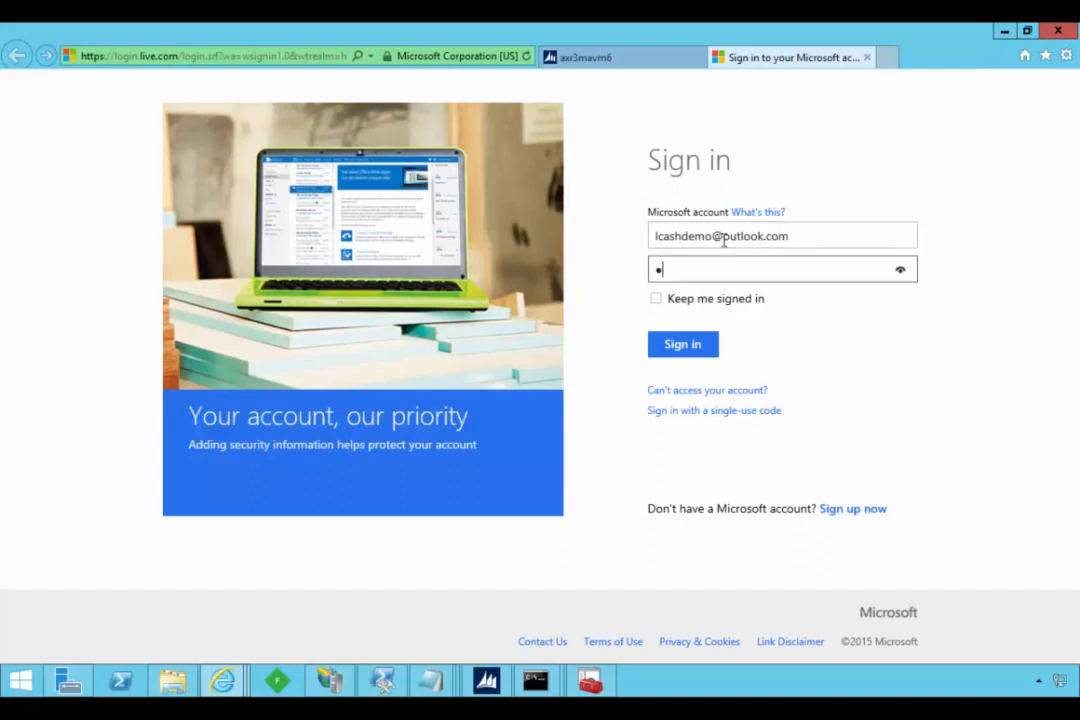
{"action": "type", "text": "ass@word12"}
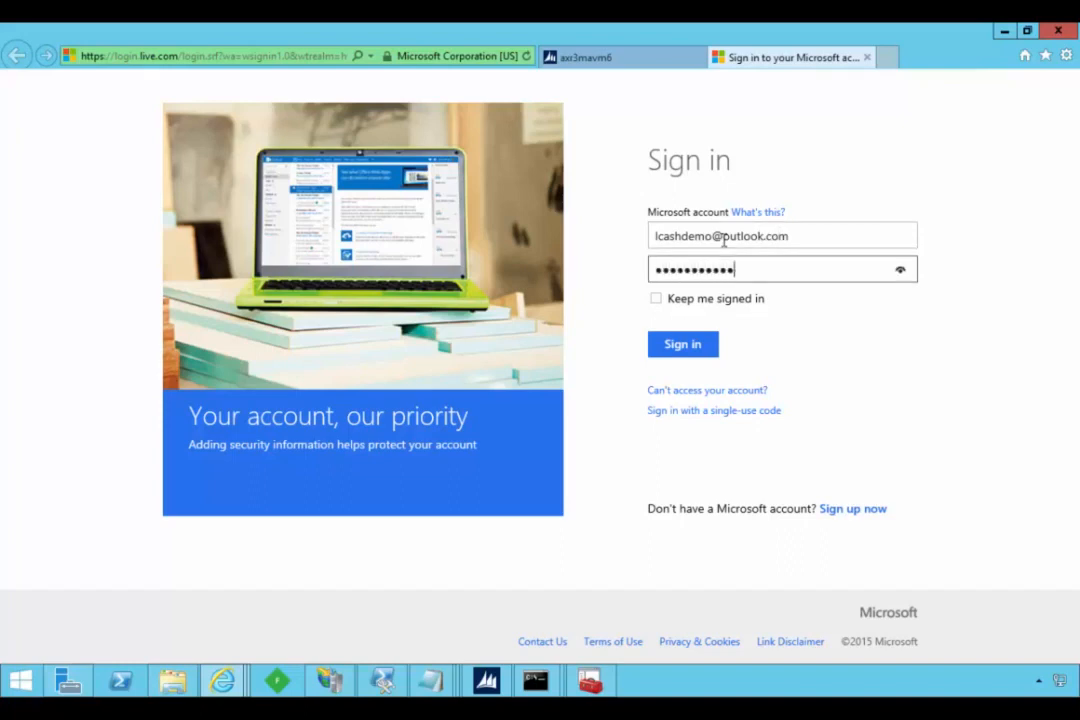
{"action": "left_click", "coordinate": [681, 345]}
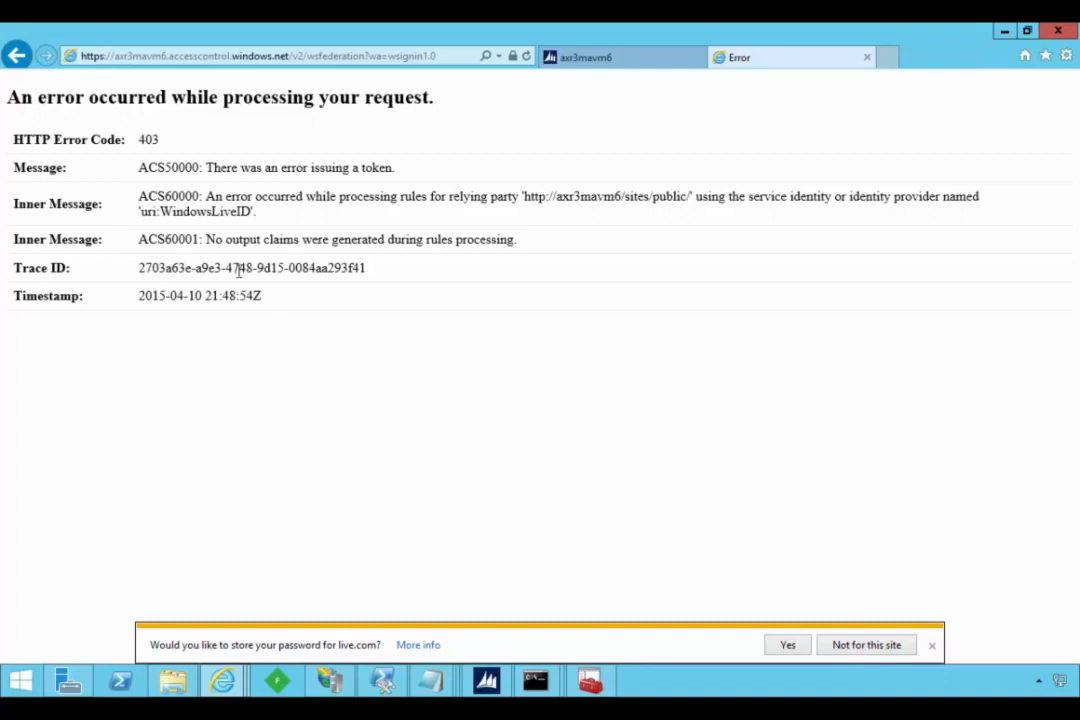
{"action": "left_click", "coordinate": [868, 647]}
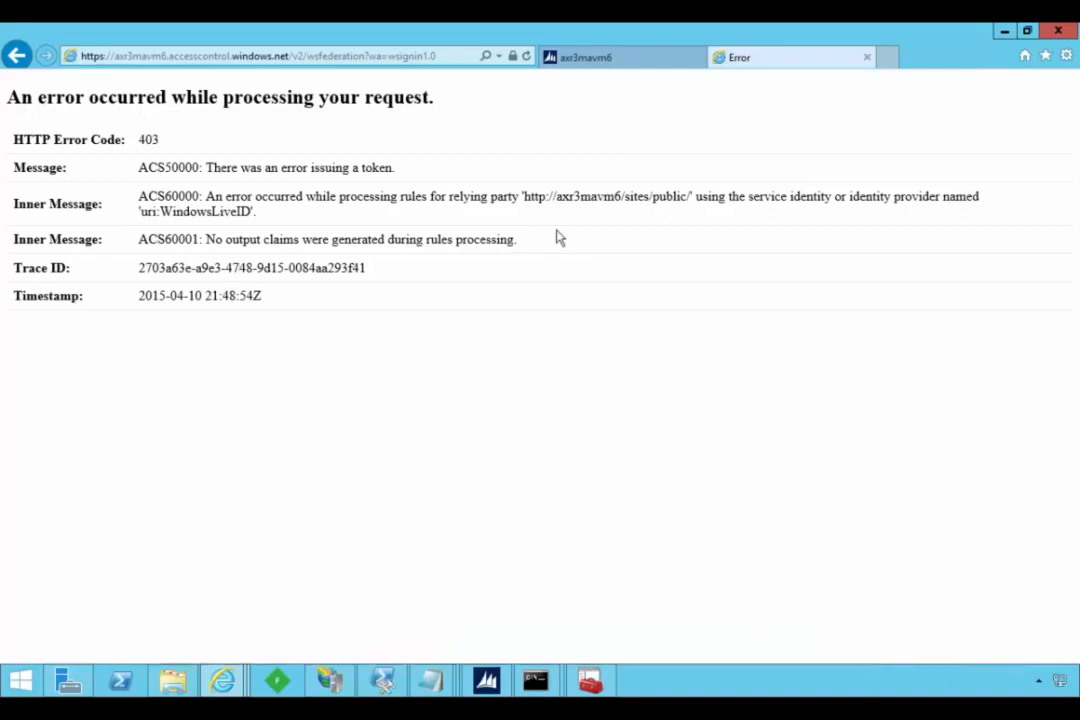
- Return to the Access Control Service's Edit Relying Party Application page and review the Unsolicited vendor signup settings
{"action": "left_click", "coordinate": [617, 66]}
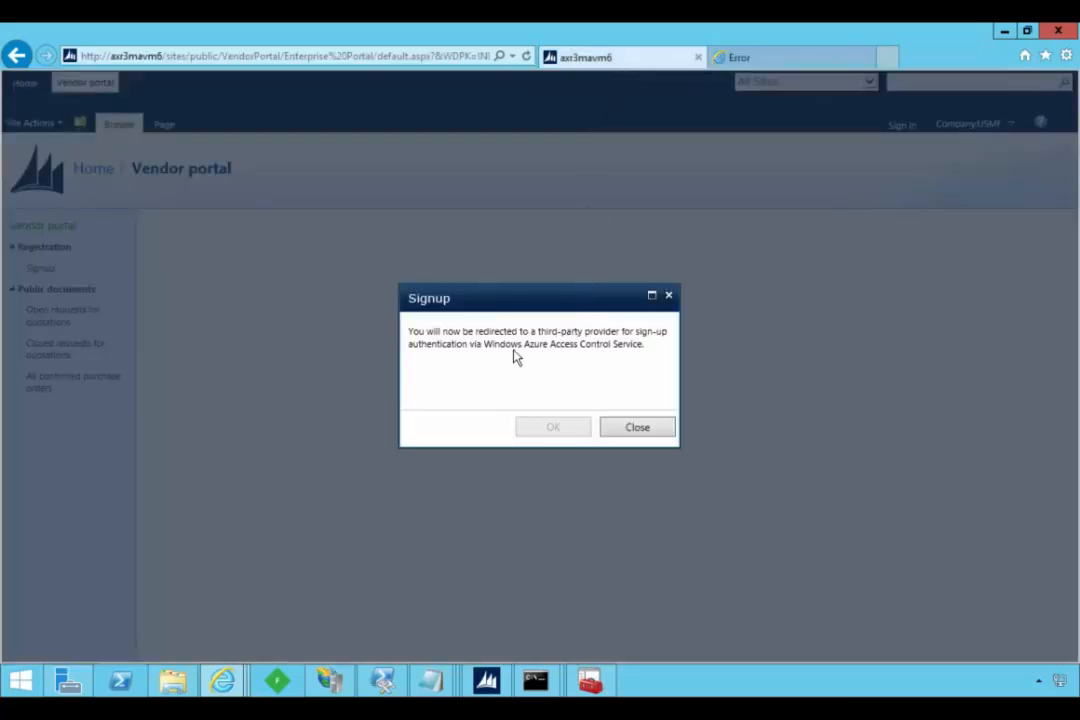
{"action": "mouse_move", "coordinate": [222, 681]}
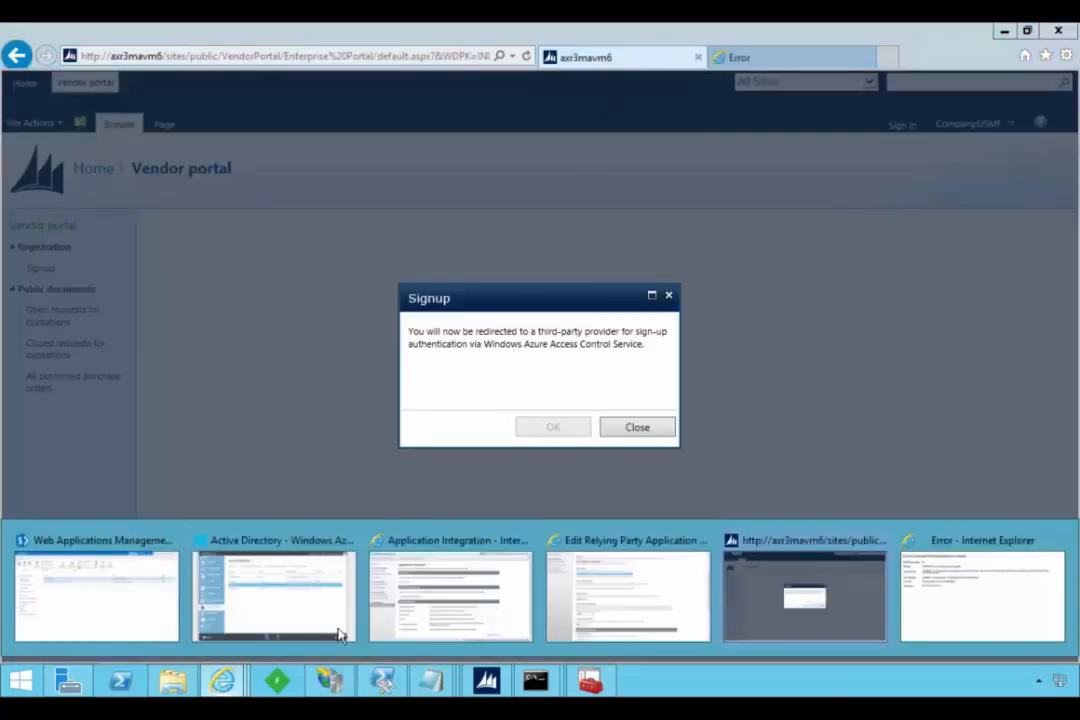
{"action": "left_click", "coordinate": [594, 609]}
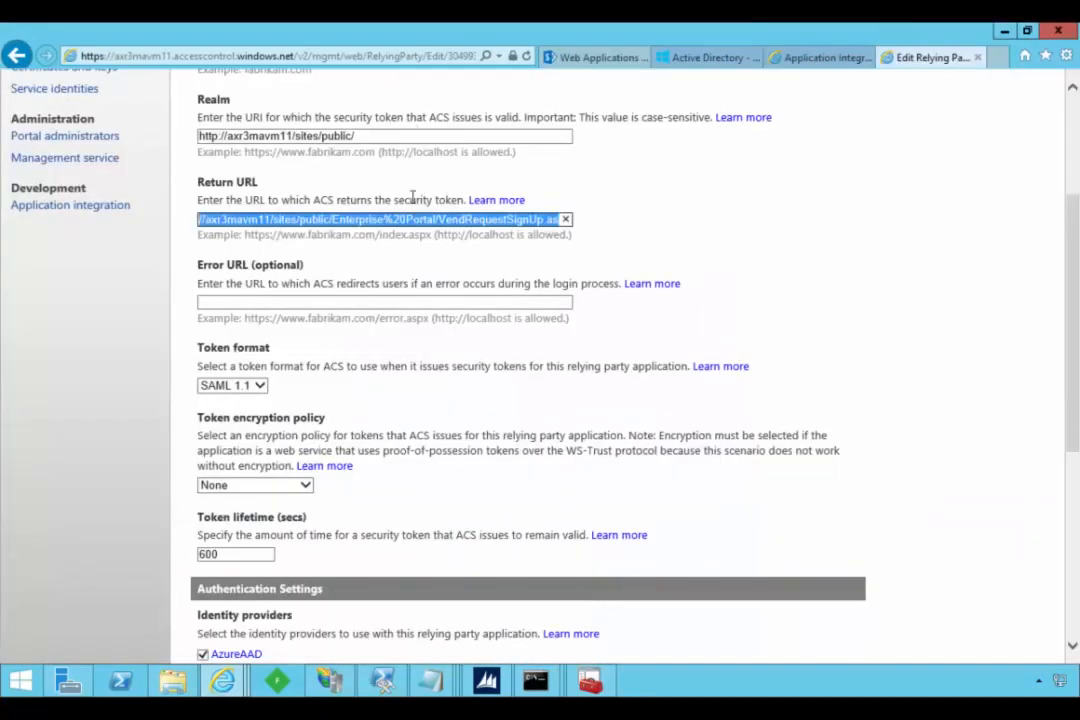
{"action": "scroll", "coordinate": [407, 350], "scroll_direction": "up", "scroll_amount": 2}
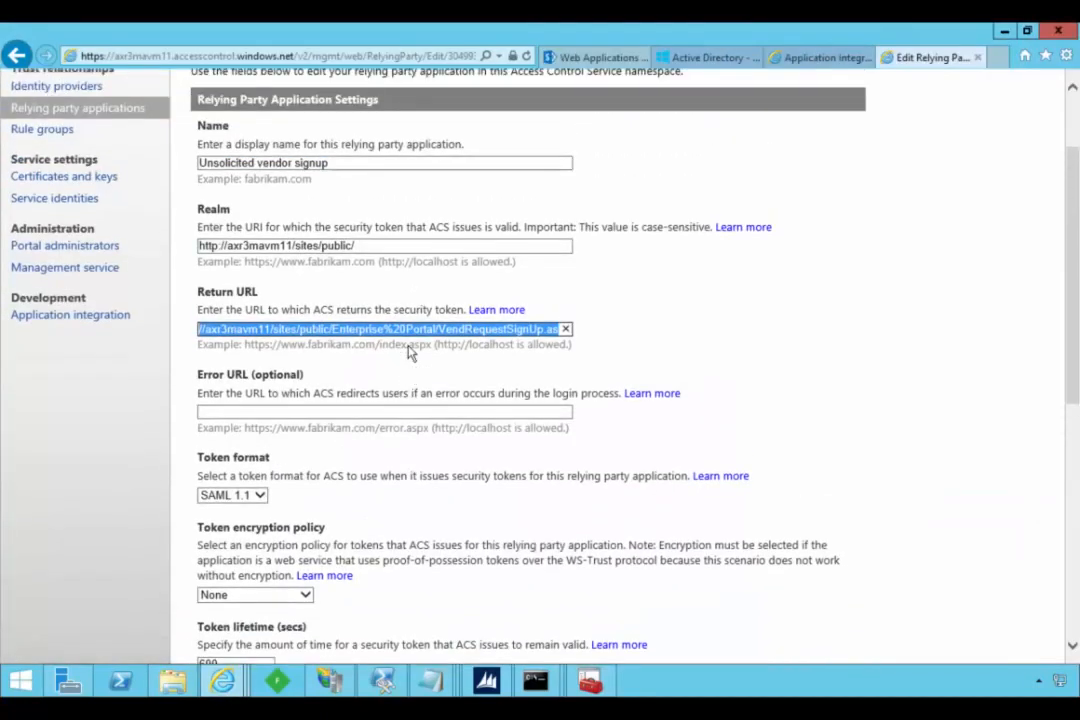
{"action": "scroll", "coordinate": [407, 350], "scroll_direction": "up", "scroll_amount": 1}
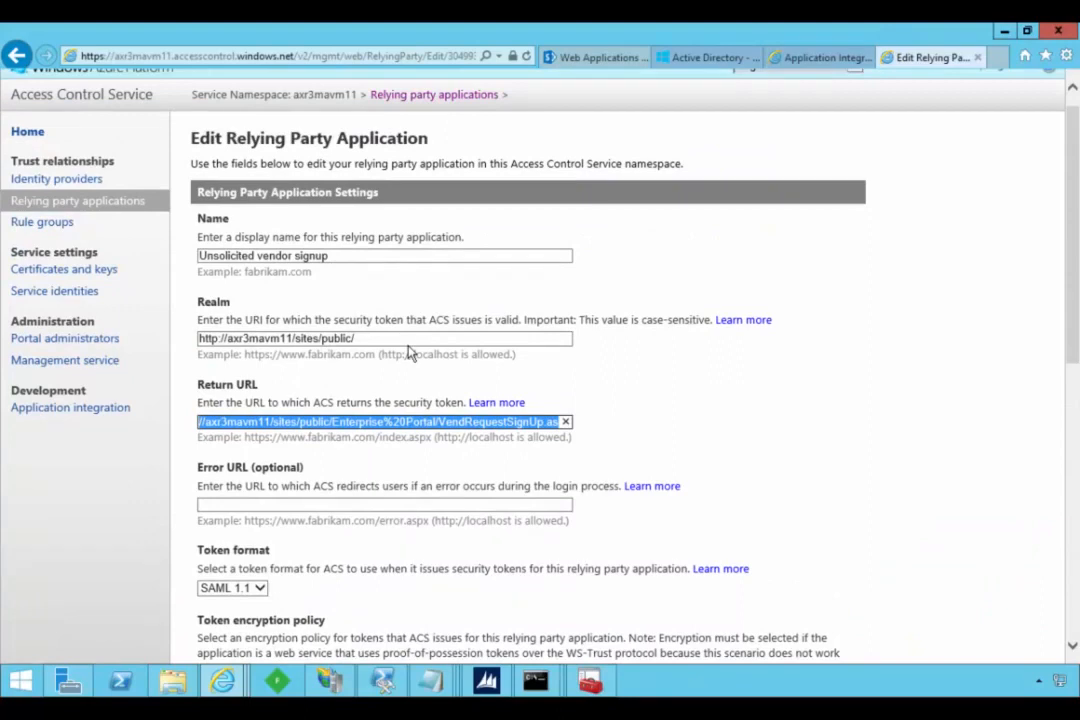